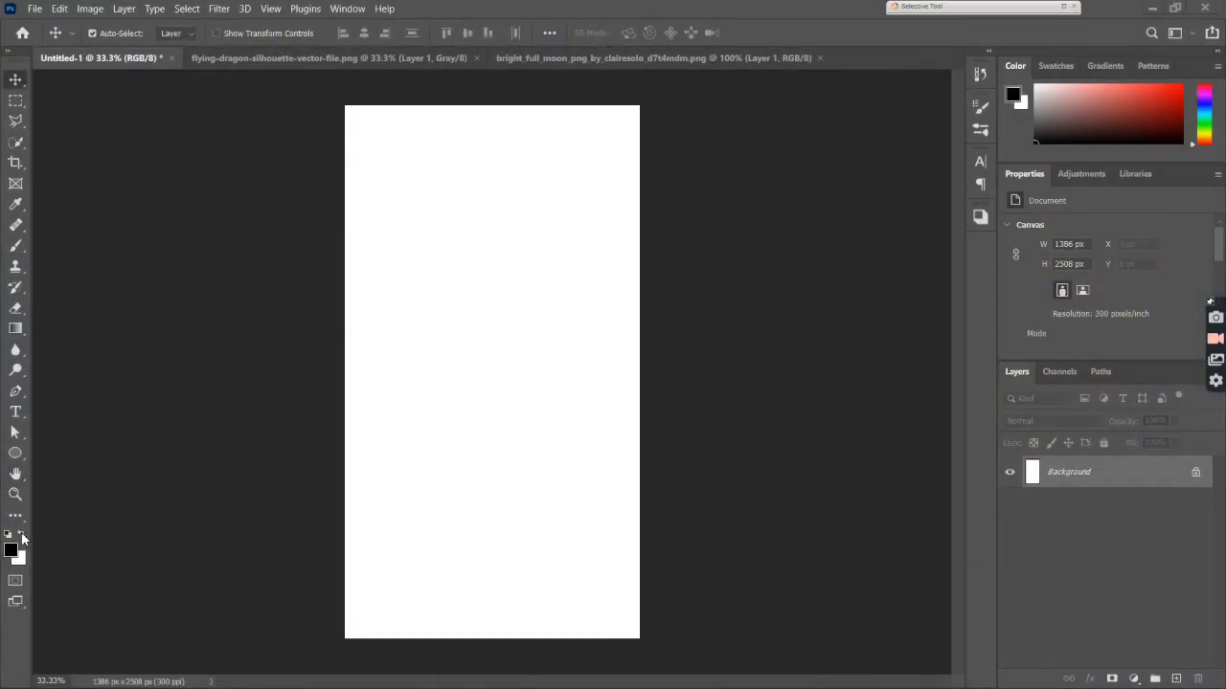
Swap the colours so white is foreground and black is background.
click(20, 537)
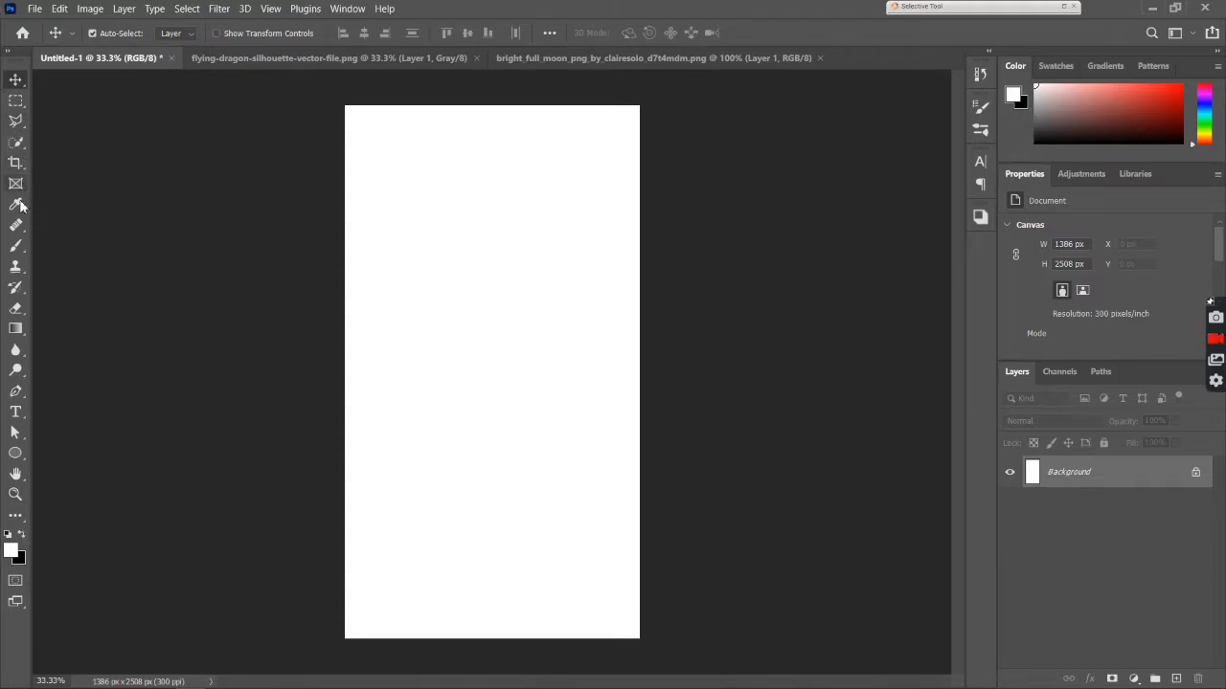
Select the Gradient tool and make the foreground colour dark blue 070a88.
click(14, 328)
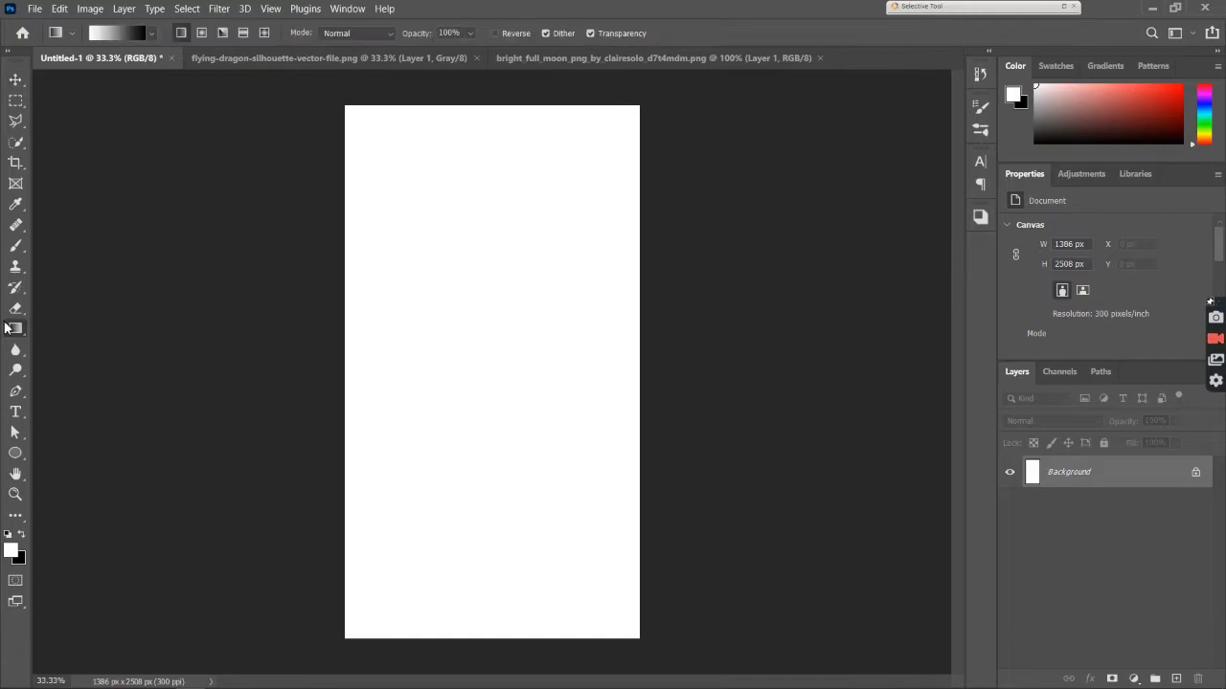
click(11, 551)
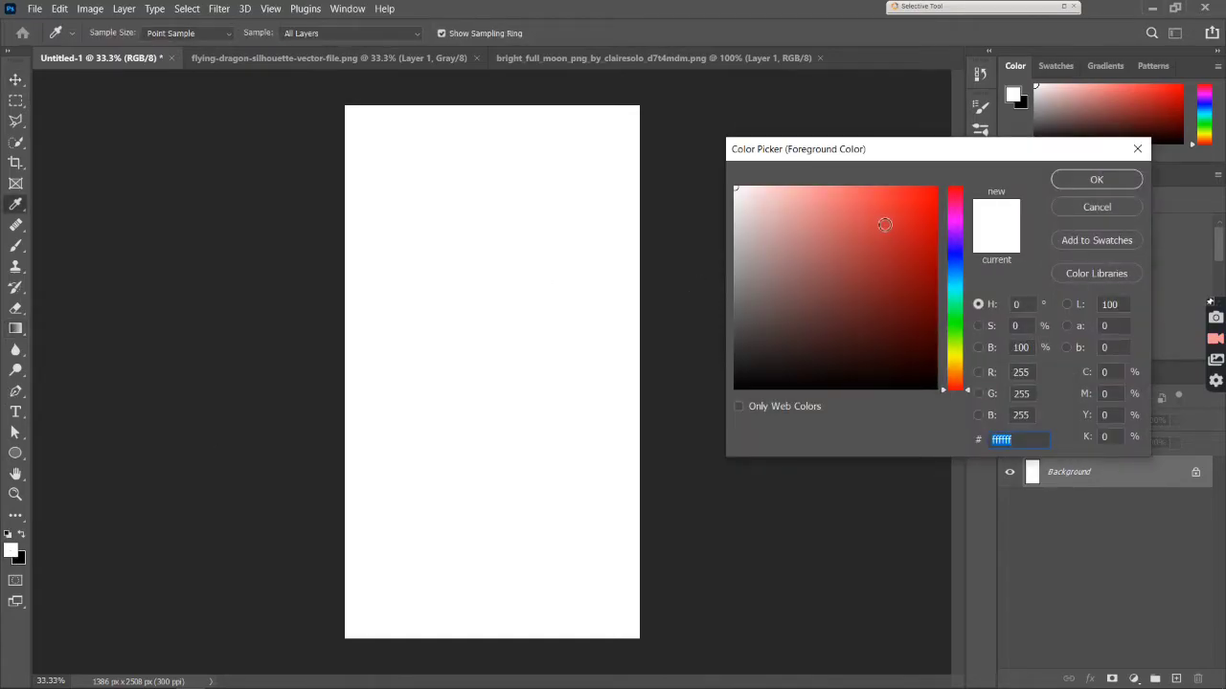
drag(954, 247, 959, 255)
mouse_move(903, 300)
mouse_down()
mouse_move(900, 278)
mouse_move(913, 301)
mouse_move(925, 265)
mouse_move(913, 271)
mouse_move(900, 252)
mouse_move(918, 266)
mouse_move(958, 254)
mouse_move(958, 268)
mouse_move(957, 243)
mouse_move(962, 258)
mouse_move(925, 302)
mouse_up()
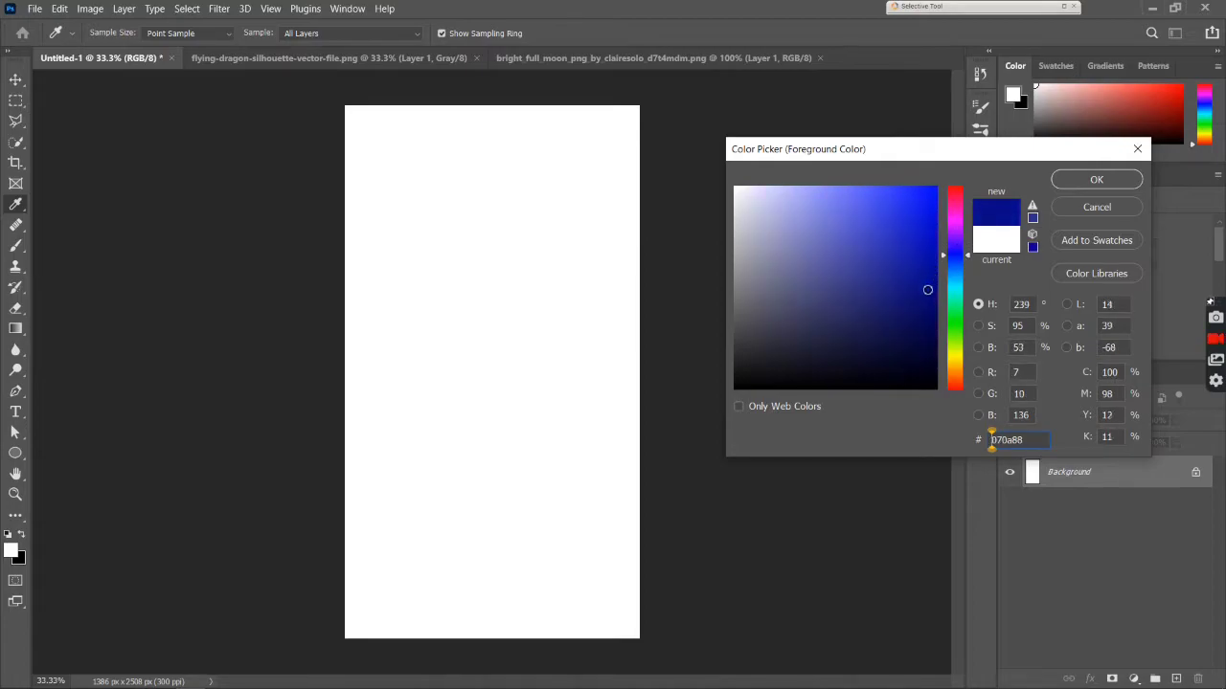
click(1109, 181)
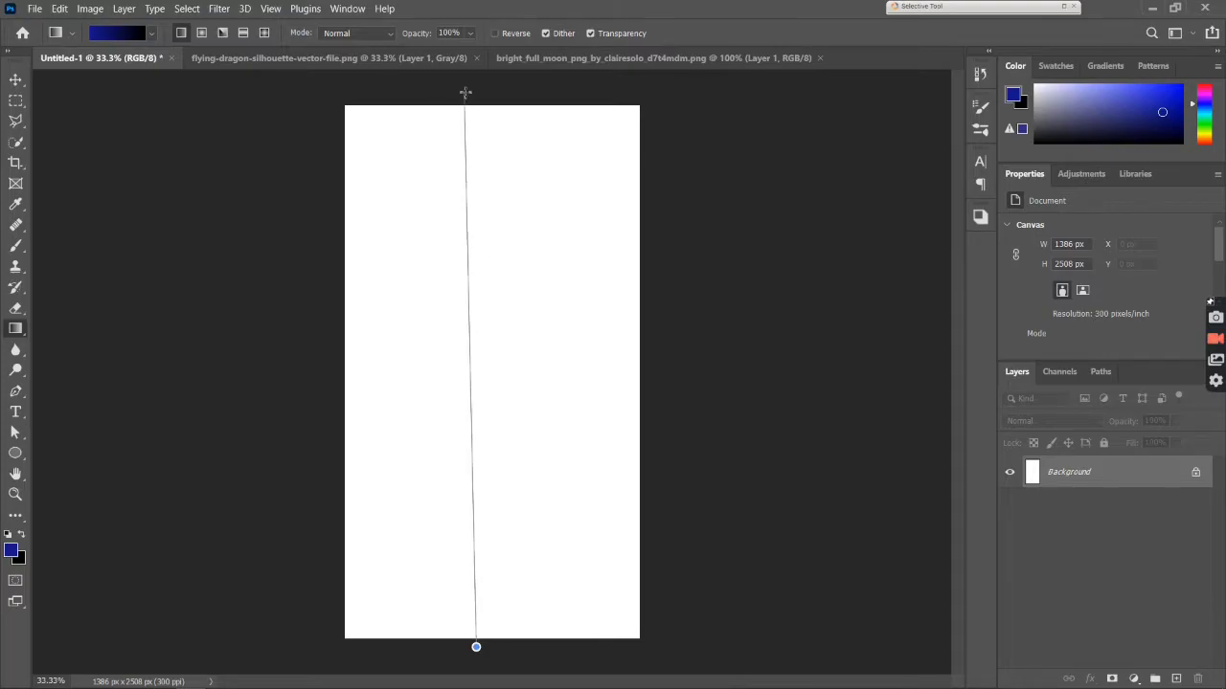
Drag a bottom-to-top black-to-navy gradient, redrawing until the fade looks right.
drag(493, 344, 468, 92)
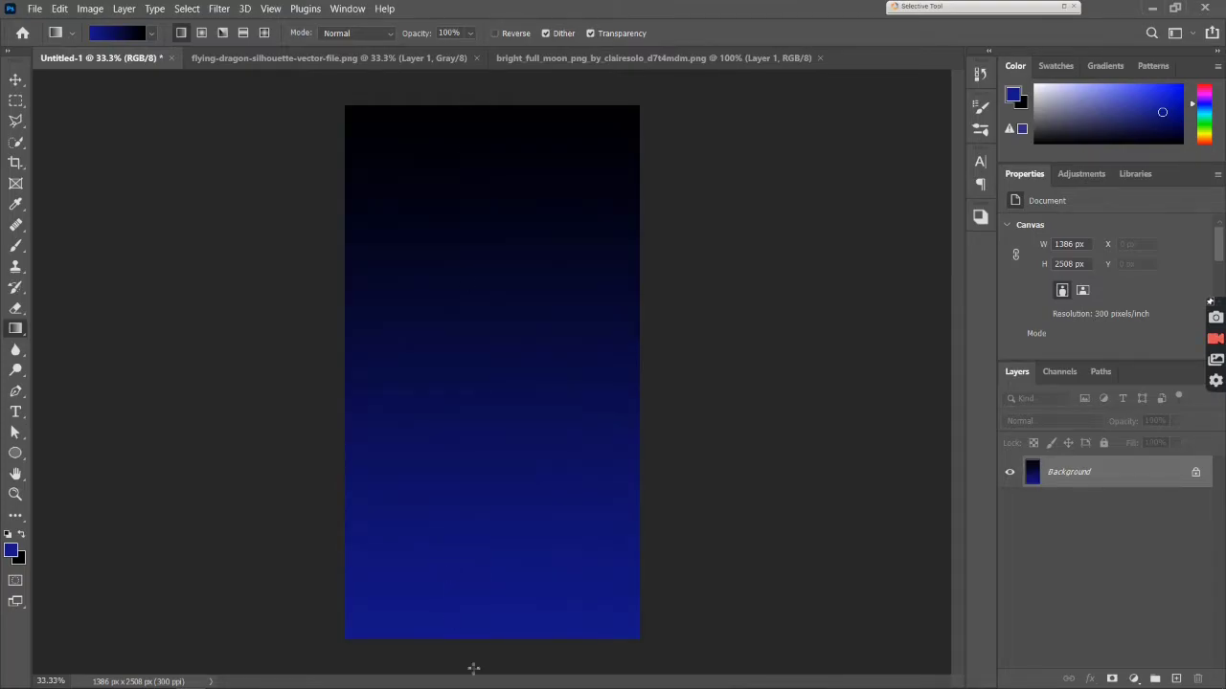
drag(471, 656, 462, 135)
drag(502, 667, 508, 310)
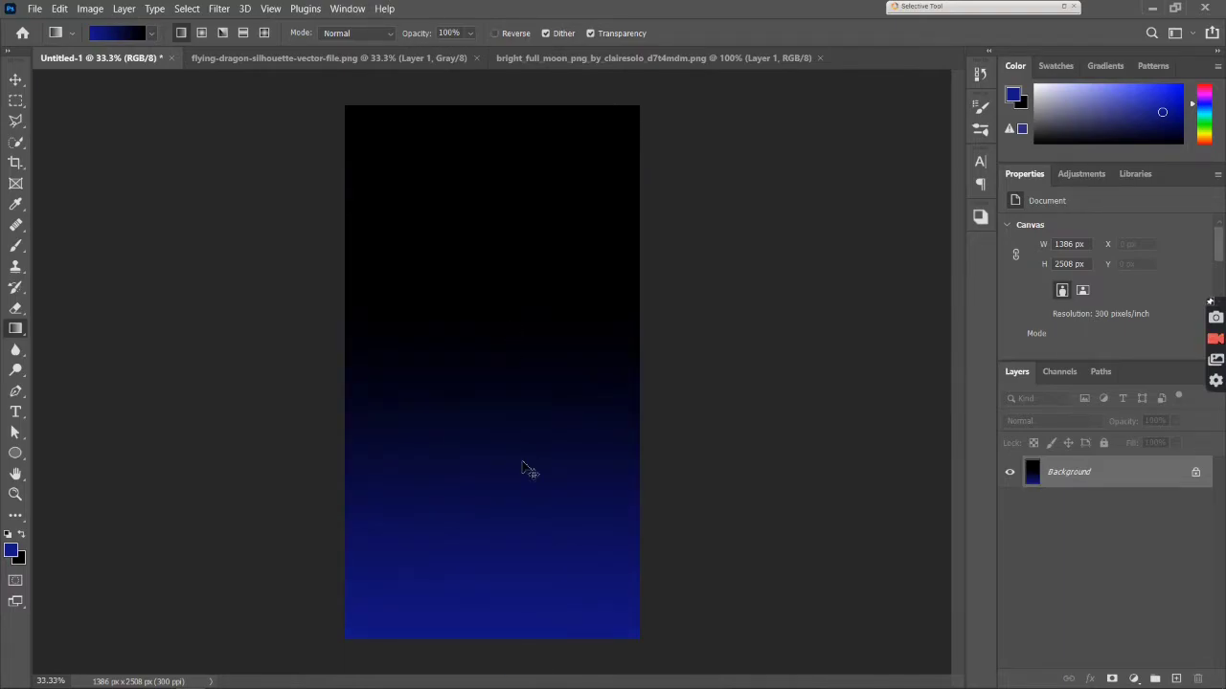
key(ctrl+z)
drag(517, 651, 512, 217)
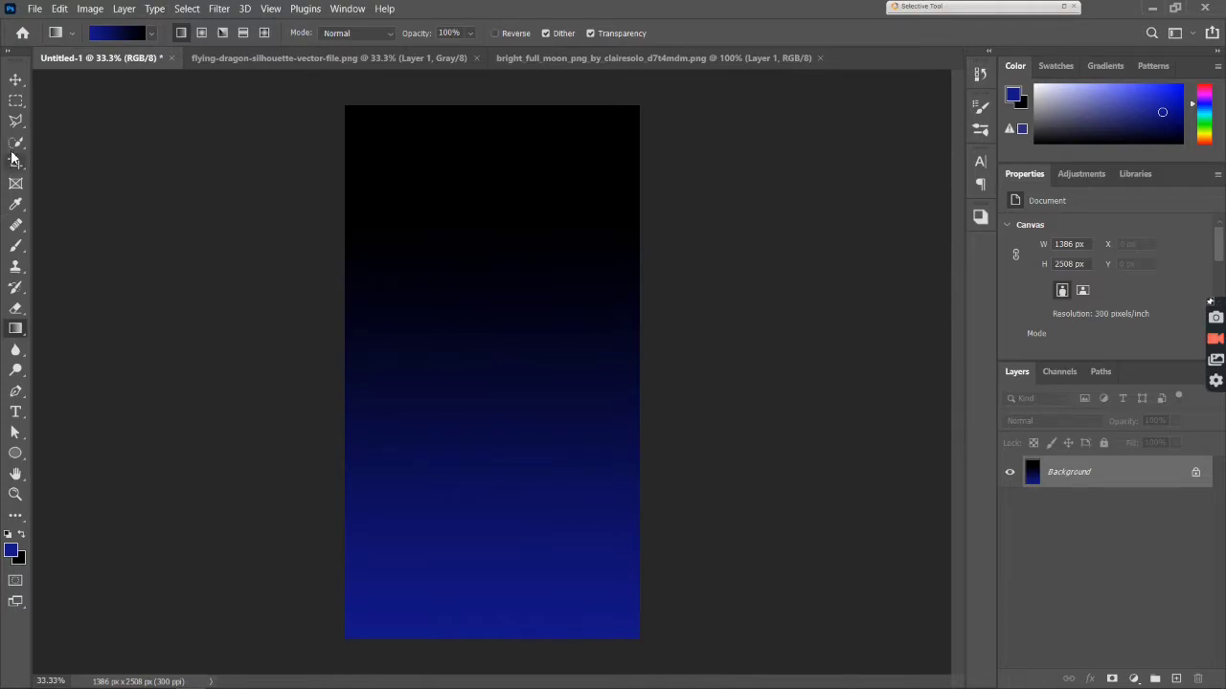
Pick the Brush tool with the Sampled Brush 18 star preset.
click(15, 245)
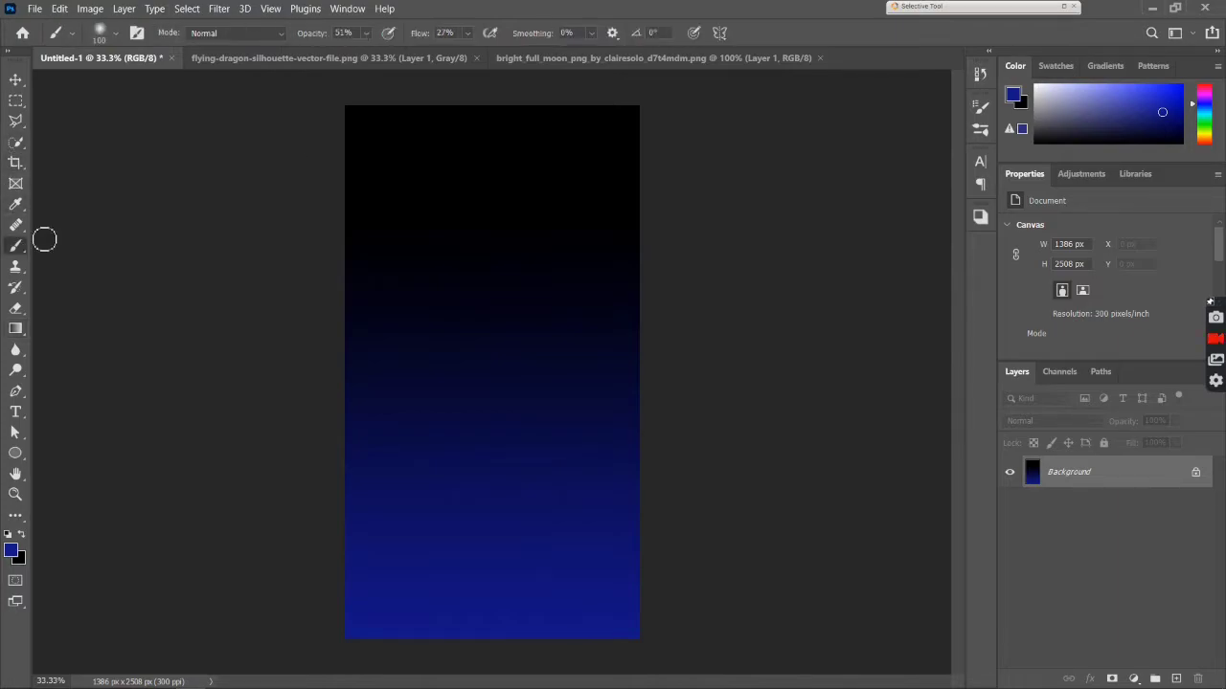
click(115, 33)
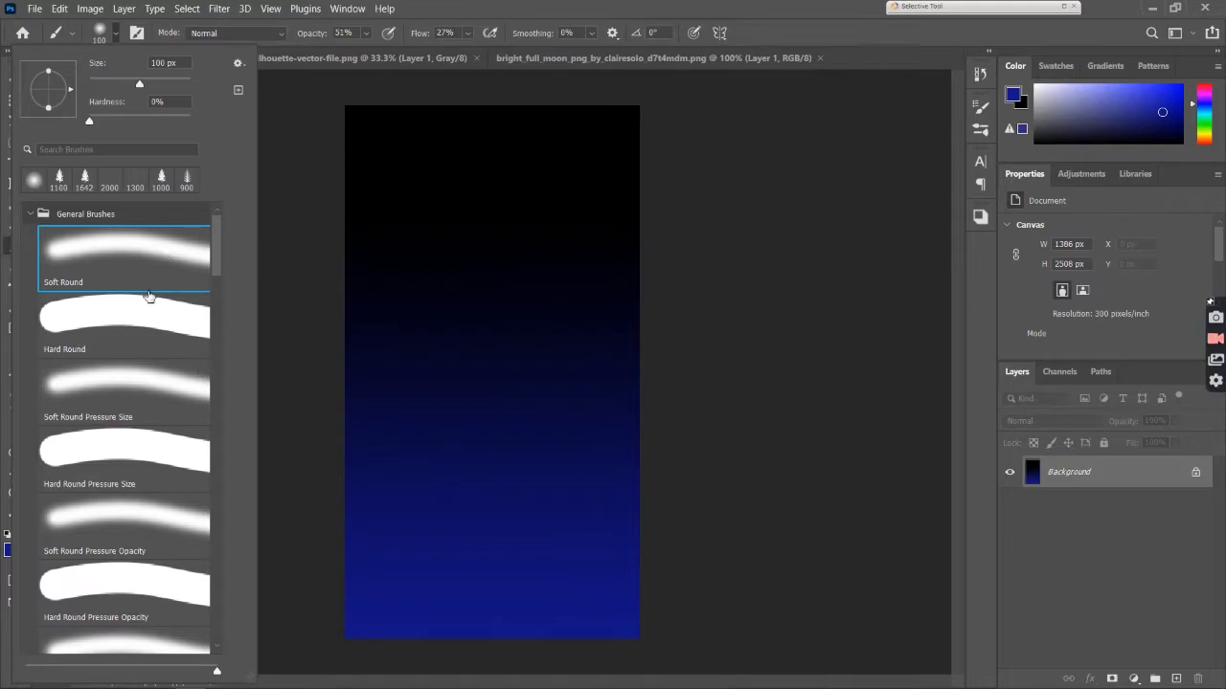
click(111, 181)
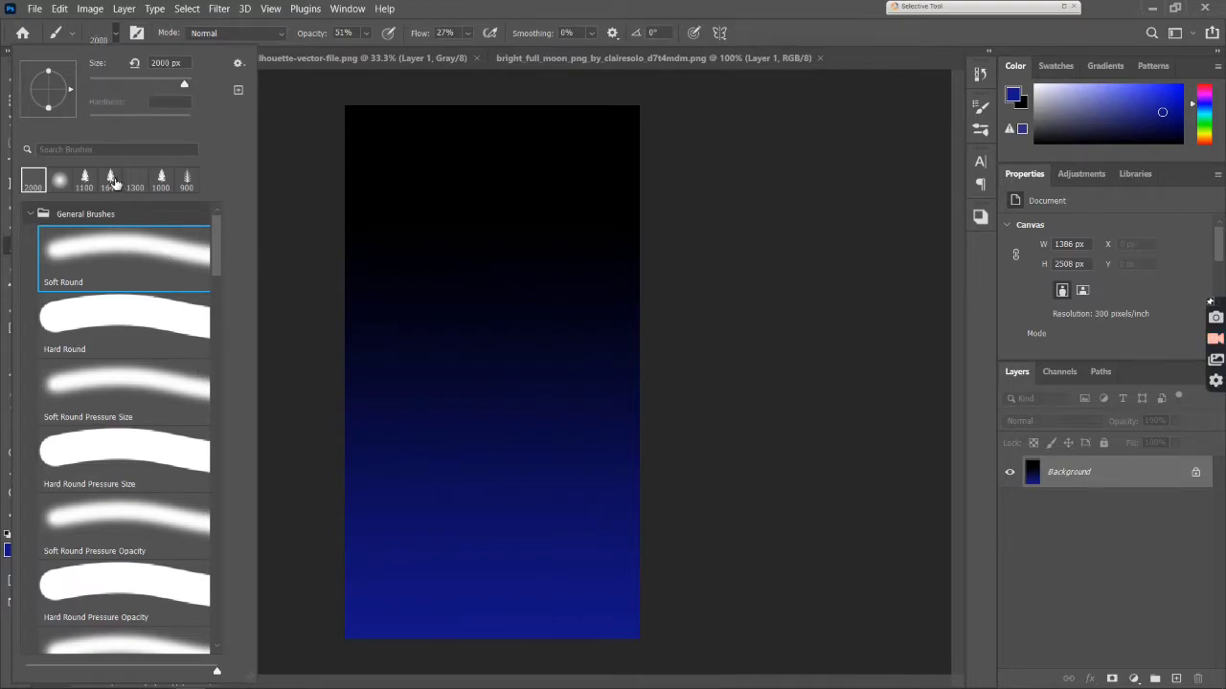
click(111, 179)
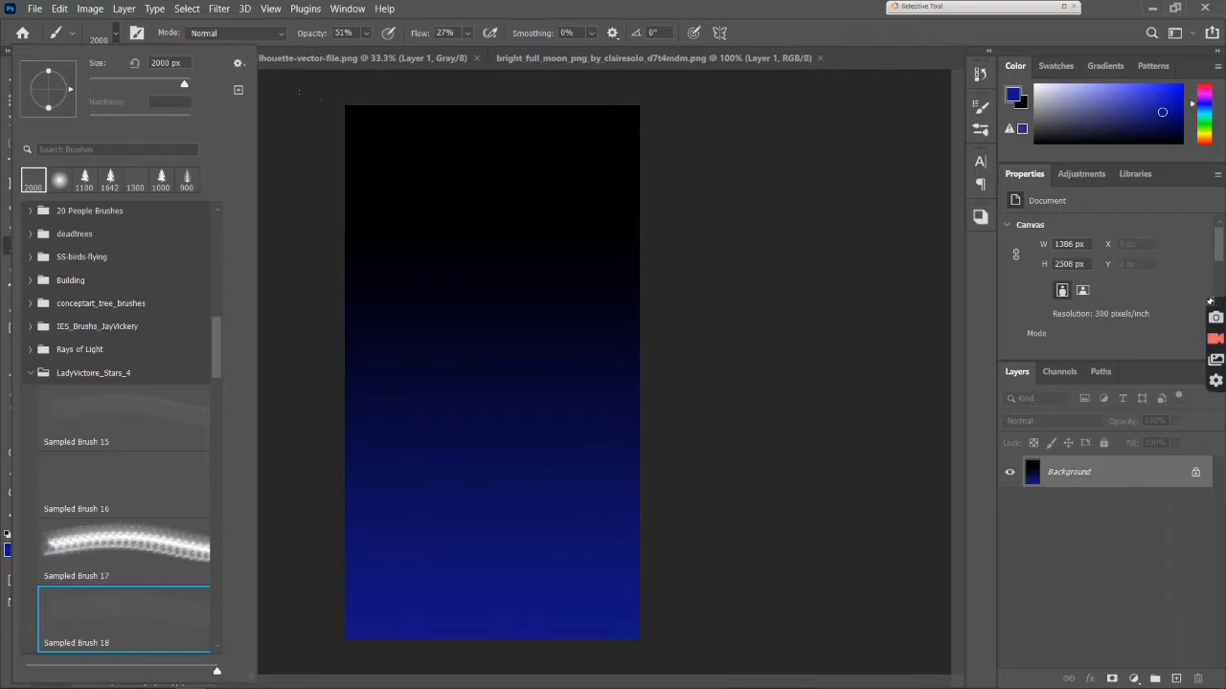
key(Escape)
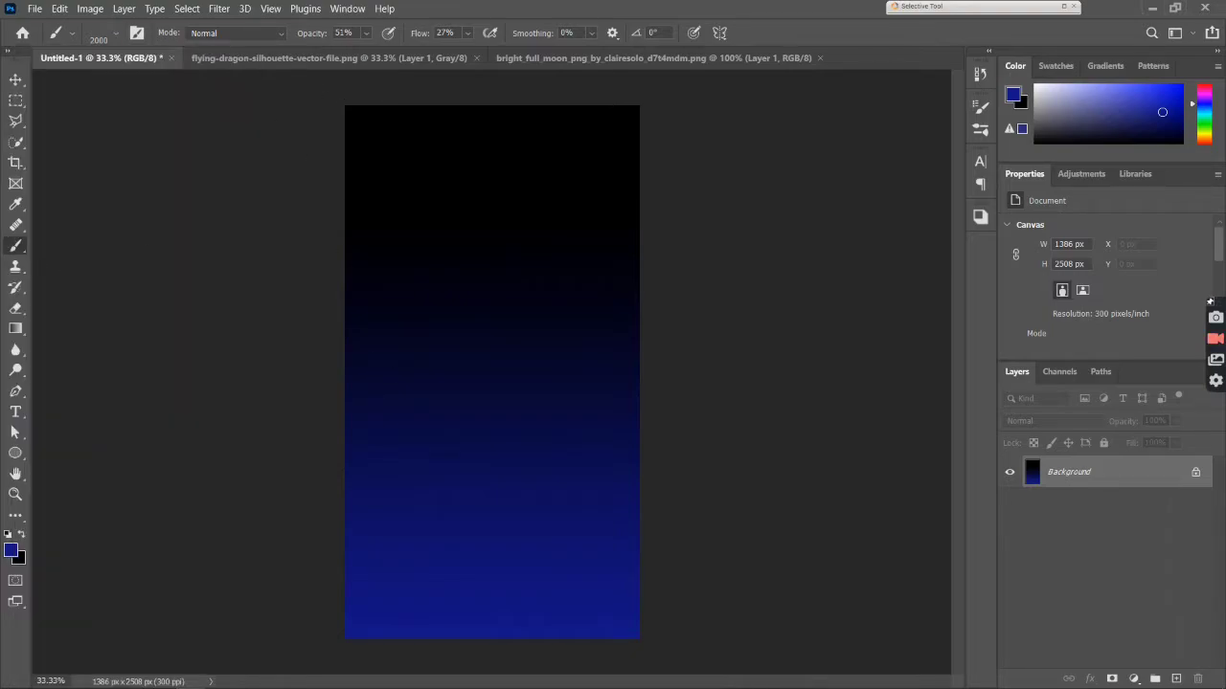
Reset colours with white as foreground and add an empty Layer 1.
click(9, 535)
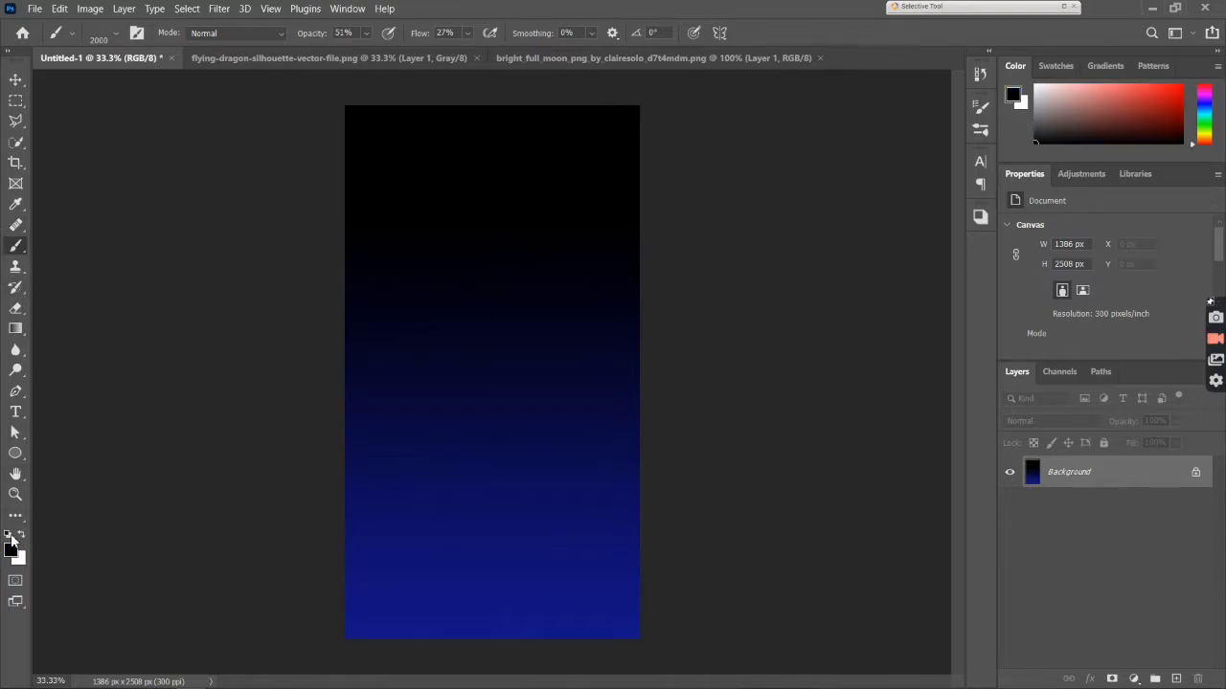
click(21, 537)
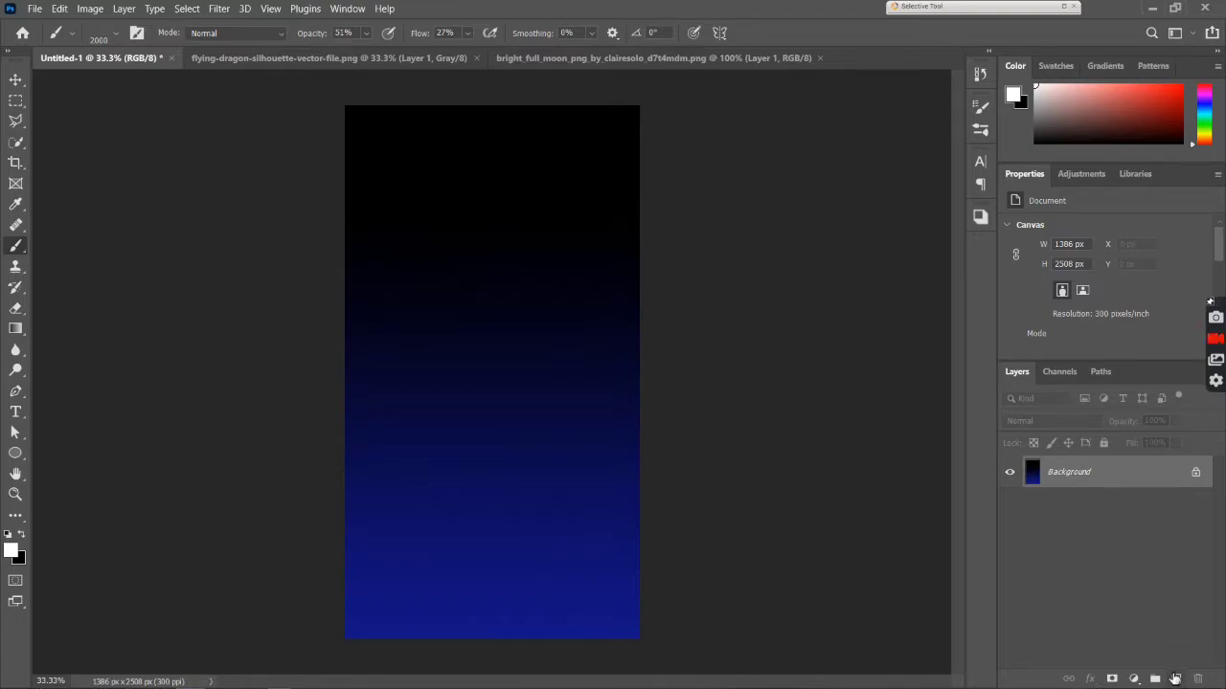
click(1176, 678)
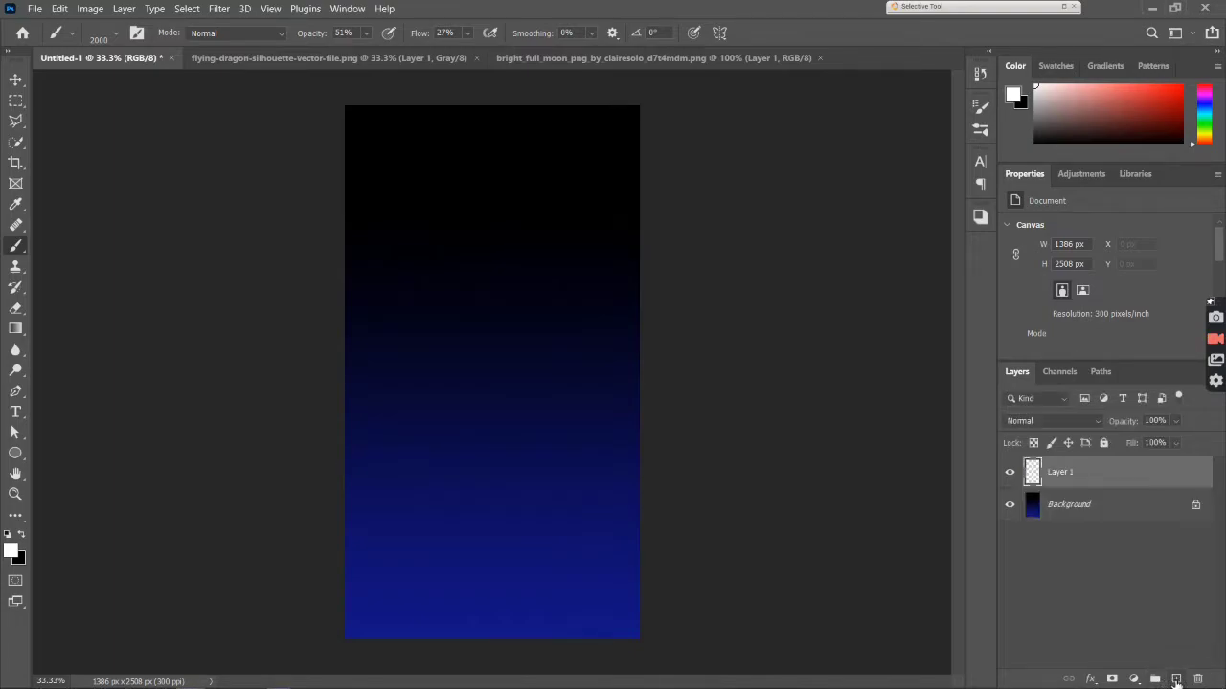
key(ctrl+z)
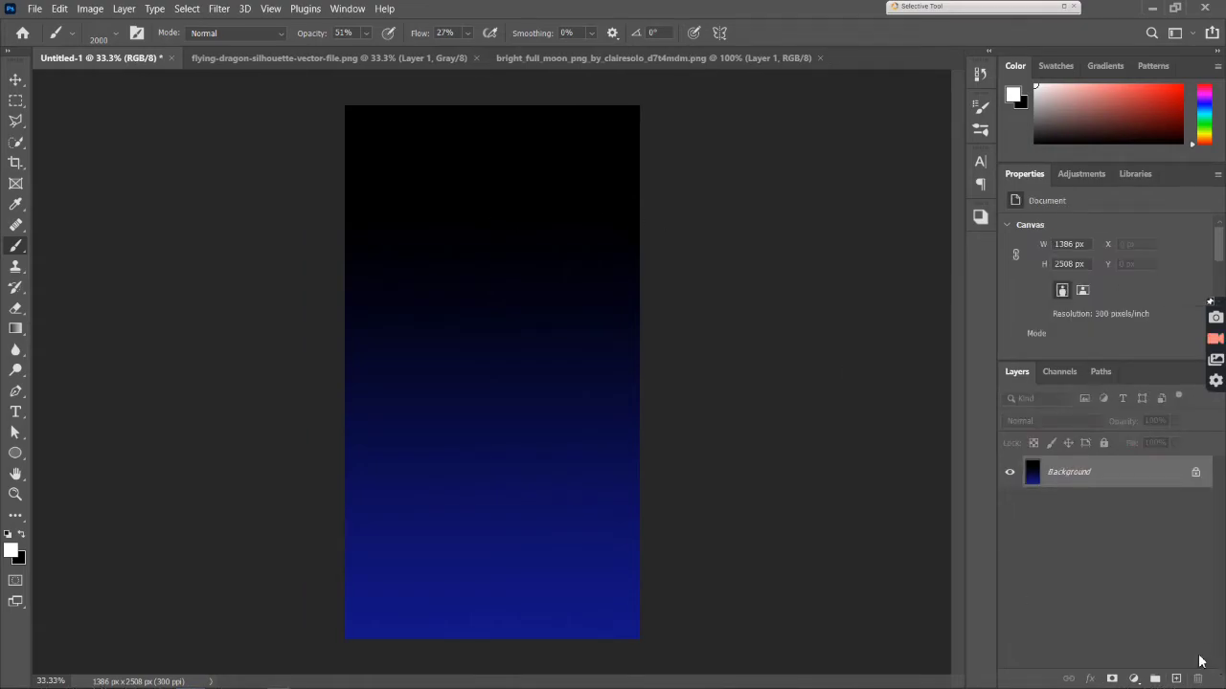
click(1176, 679)
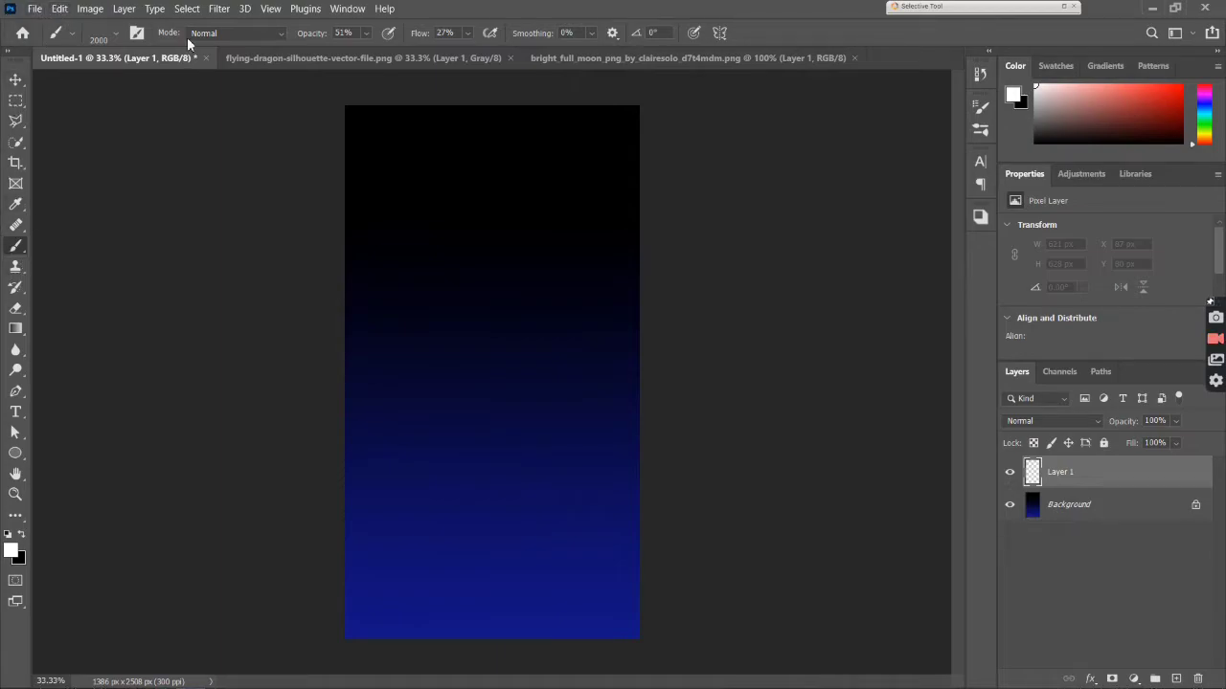
Set brush flow and opacity to 100% and stamp white stars across the sky.
drag(421, 34, 450, 36)
drag(316, 33, 378, 39)
click(491, 258)
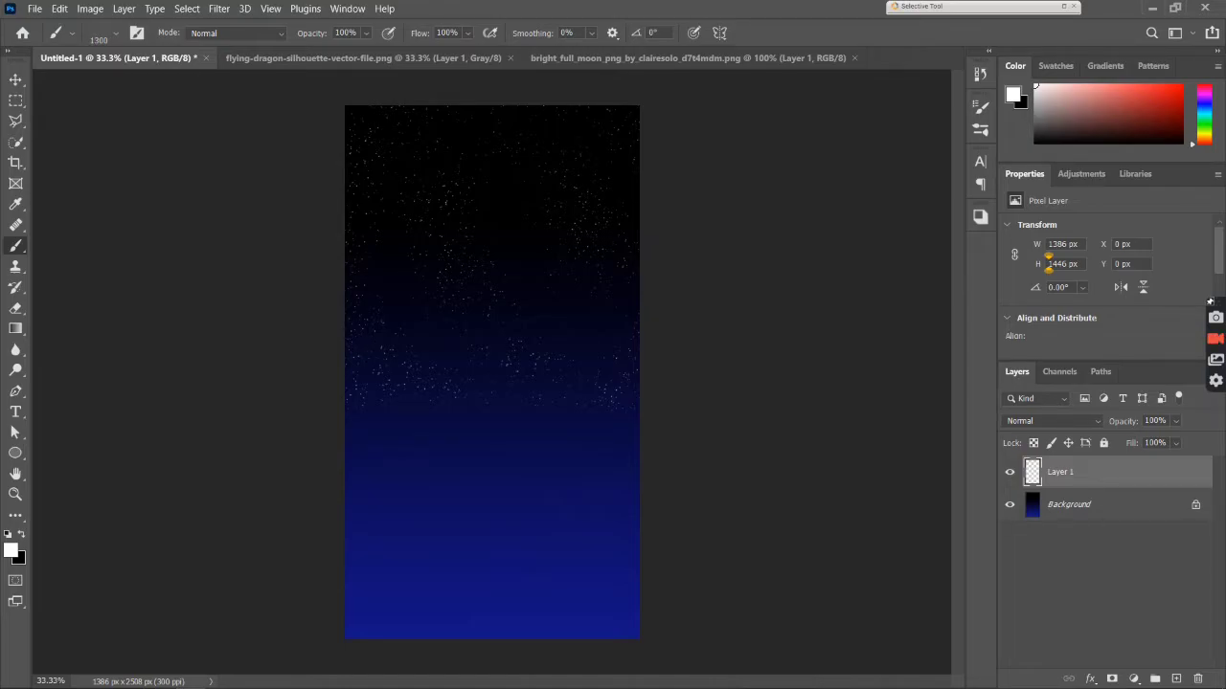
click(492, 471)
key(ctrl+z)
click(494, 470)
Add Layer 2, make black the foreground, and choose the pine-tree brush preset.
click(1177, 677)
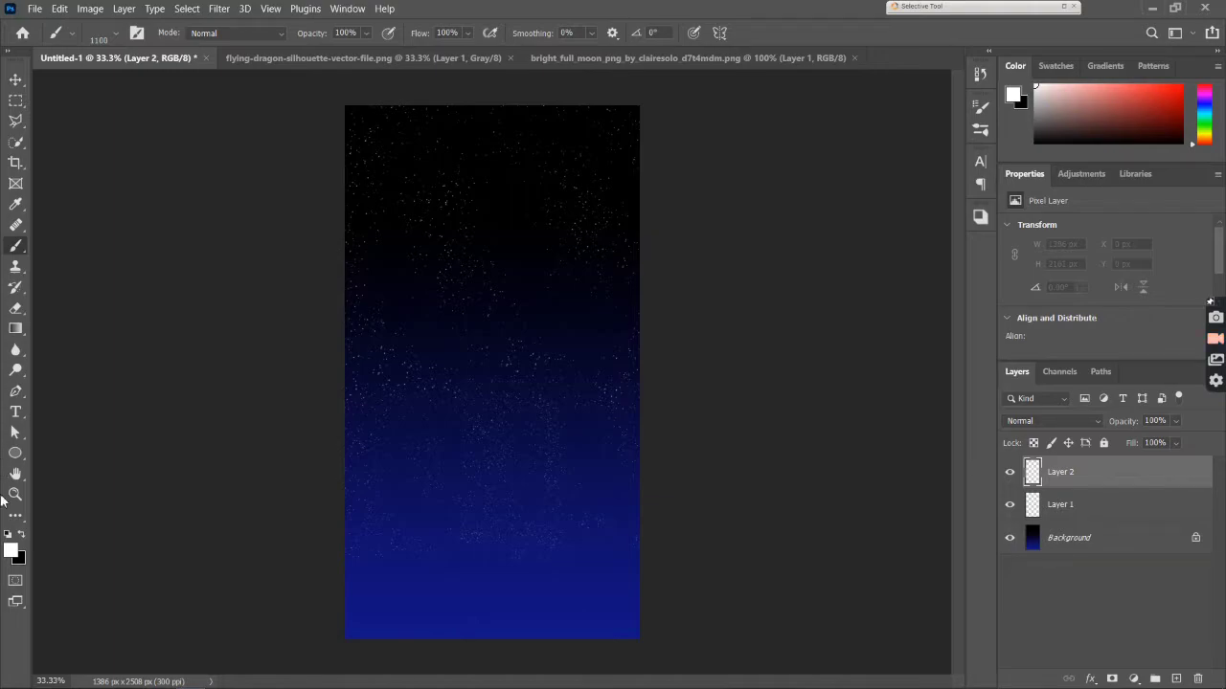
click(21, 535)
click(99, 38)
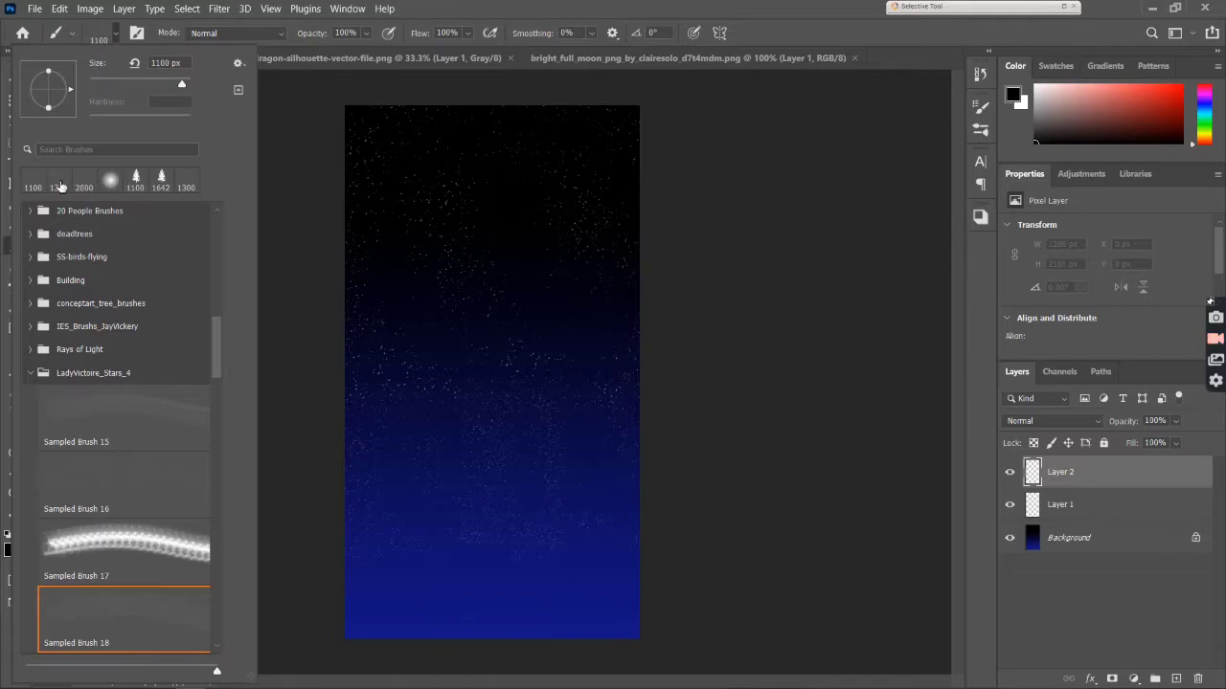
click(136, 182)
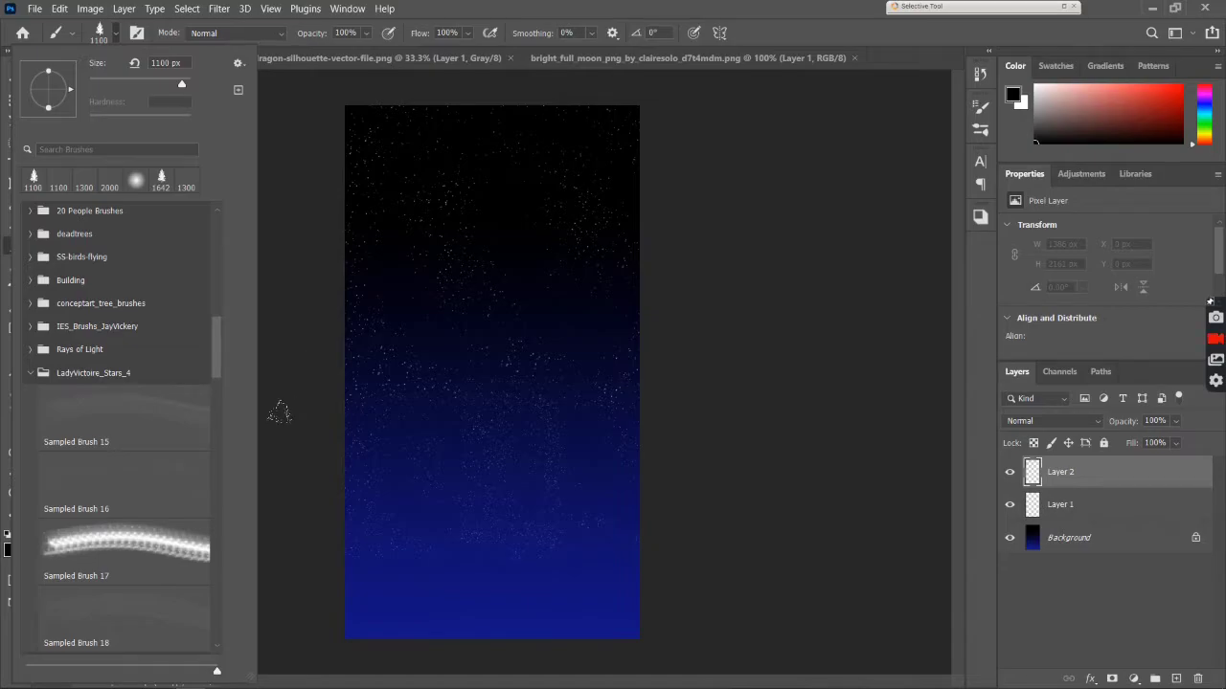
click(241, 421)
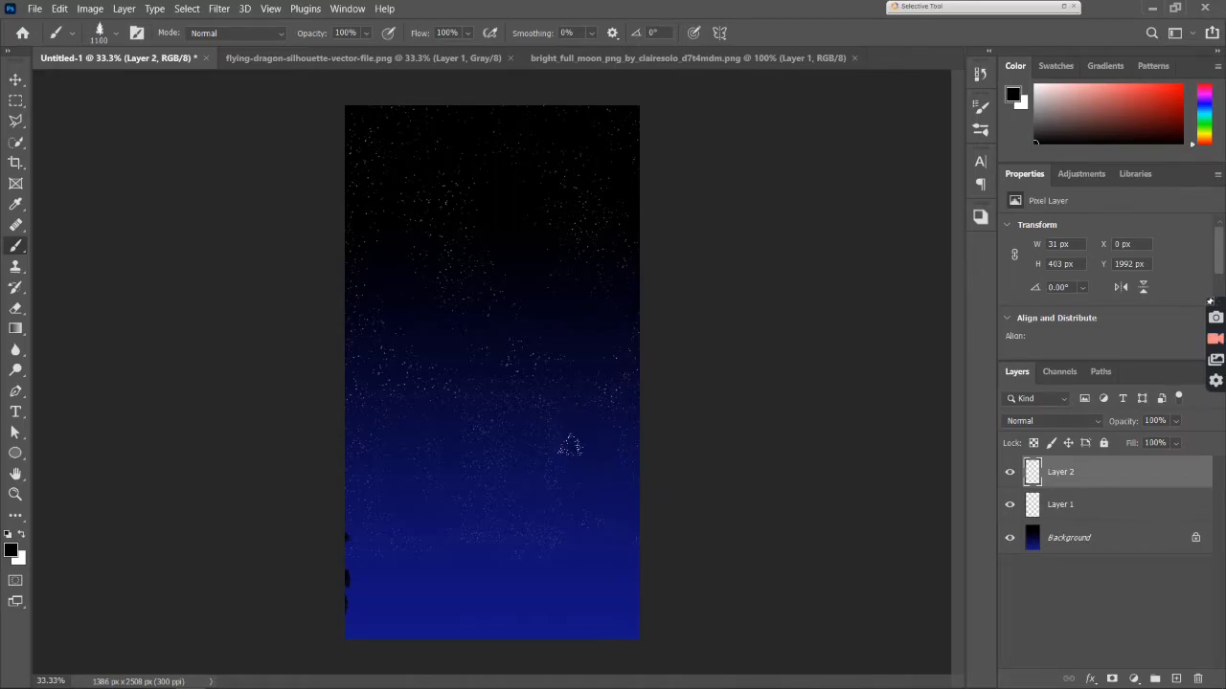
Stamp pine trees at lower right, lower left and centre with brush sizes 1000-1400.
click(570, 448)
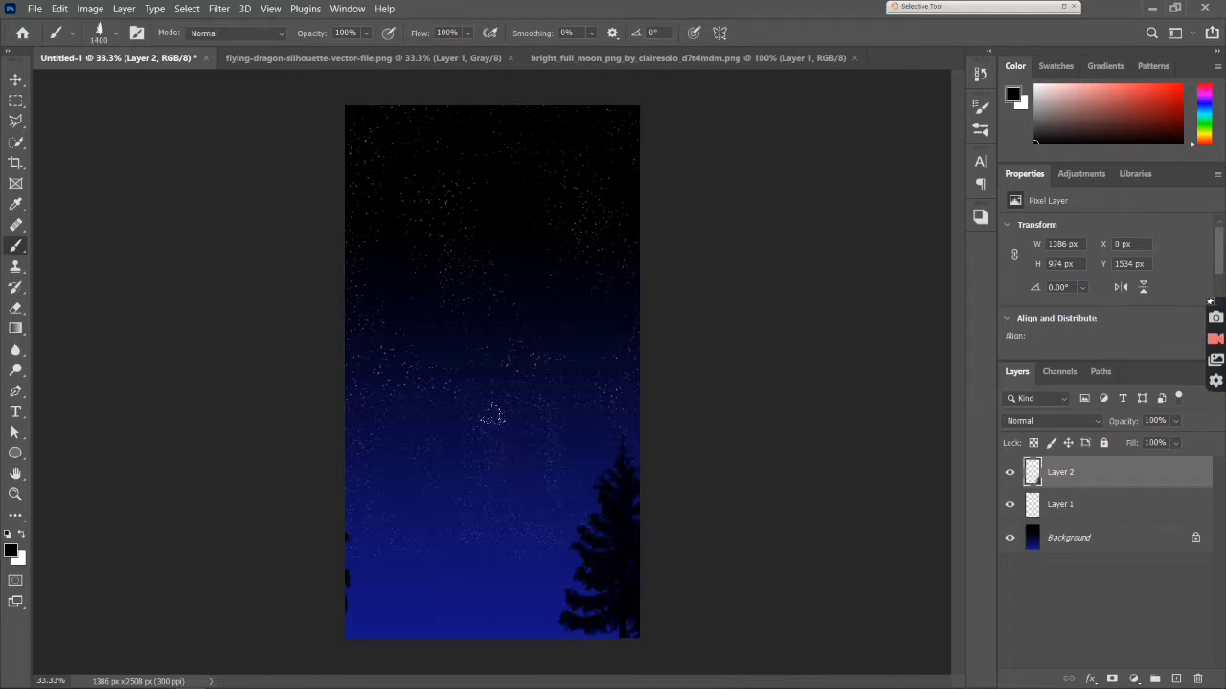
key(bracketright)
key(bracketright)
click(492, 413)
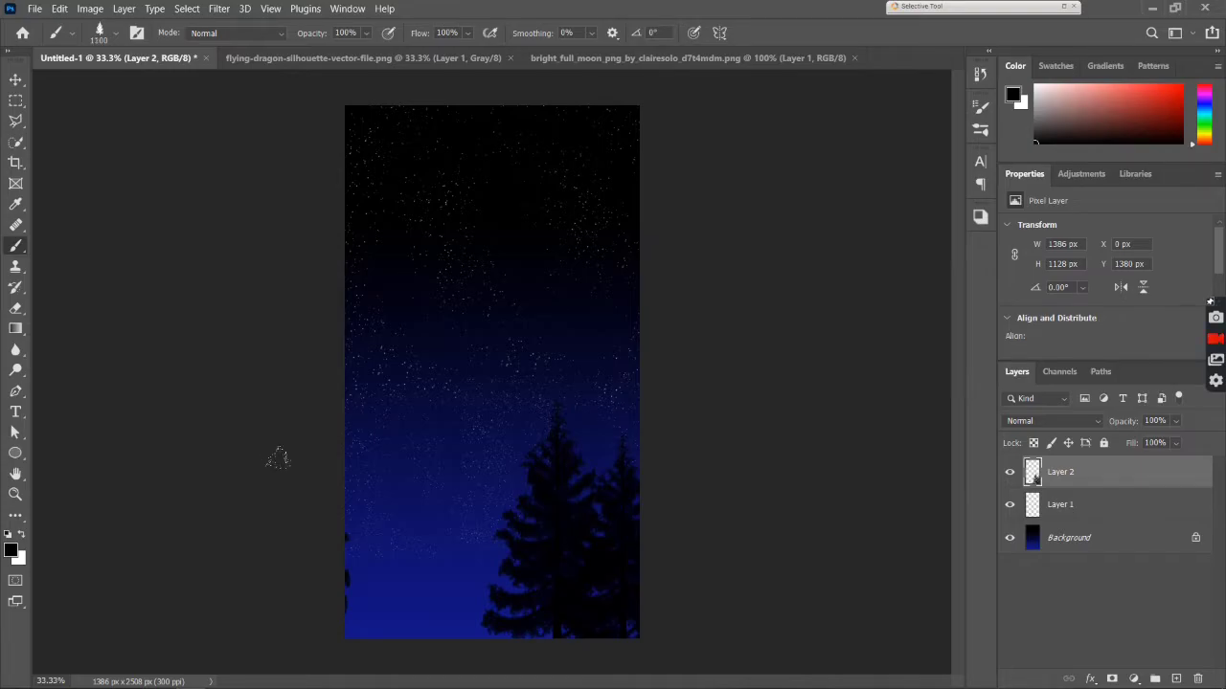
key(bracketleft)
key(bracketleft)
key(bracketleft)
click(307, 476)
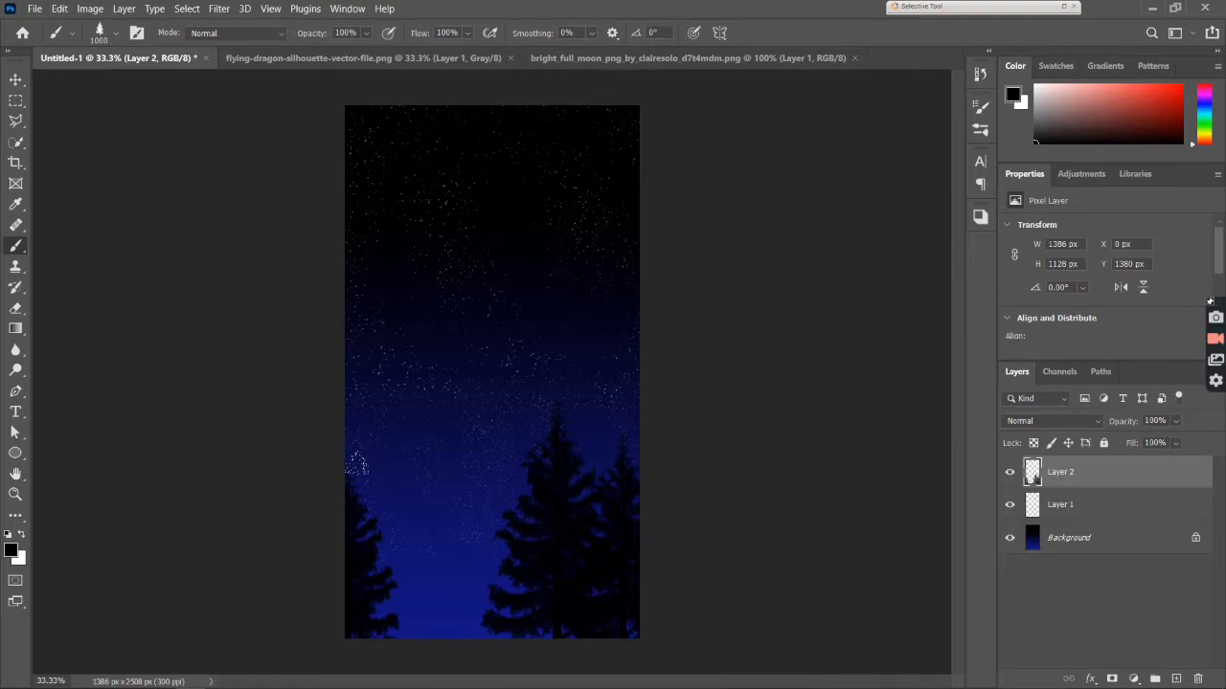
key(bracketright)
key(bracketright)
key(bracketright)
click(344, 425)
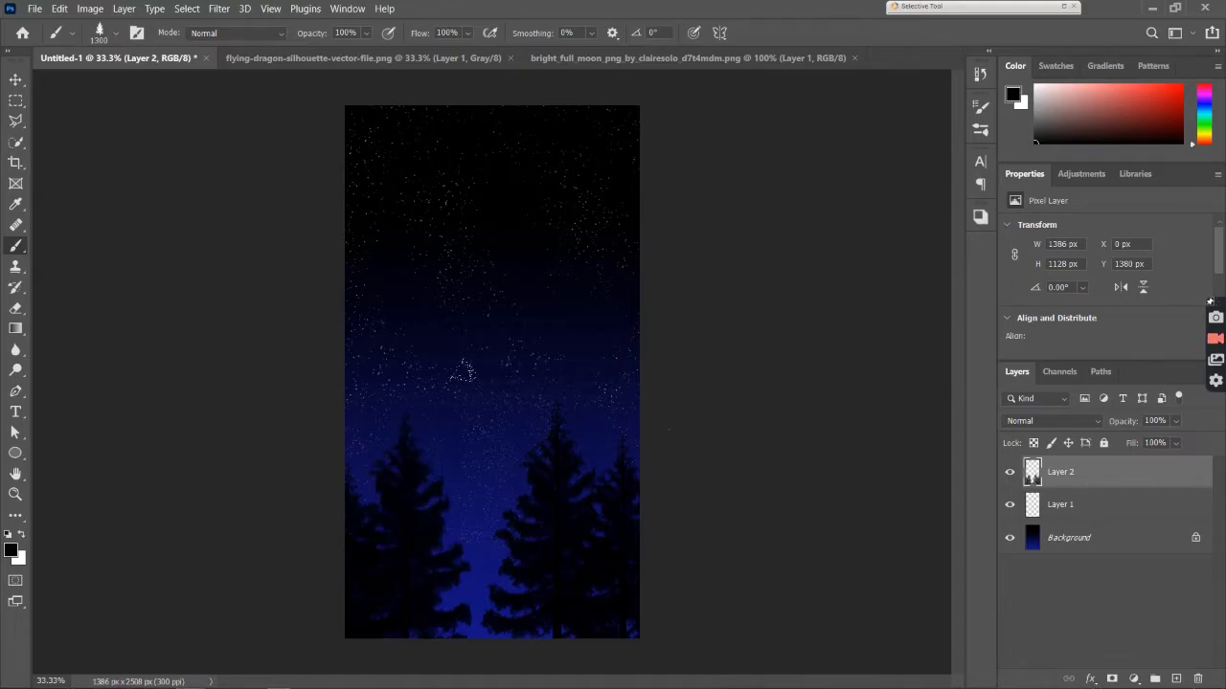
key(bracketright)
click(407, 363)
Add smaller 600 px pines and paint over the remaining blue patches at the bottom.
key(bracketleft)
key(bracketleft)
key(bracketleft)
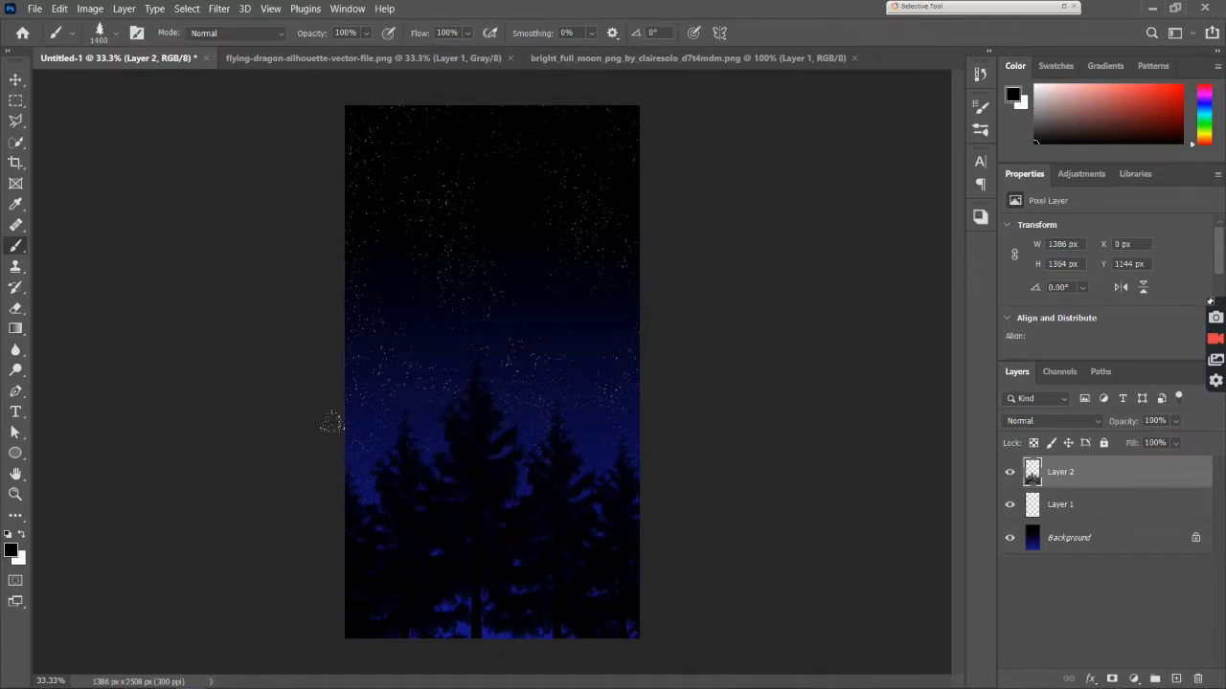
key(bracketleft)
key(bracketleft)
key(bracketleft)
key(bracketright)
key(bracketright)
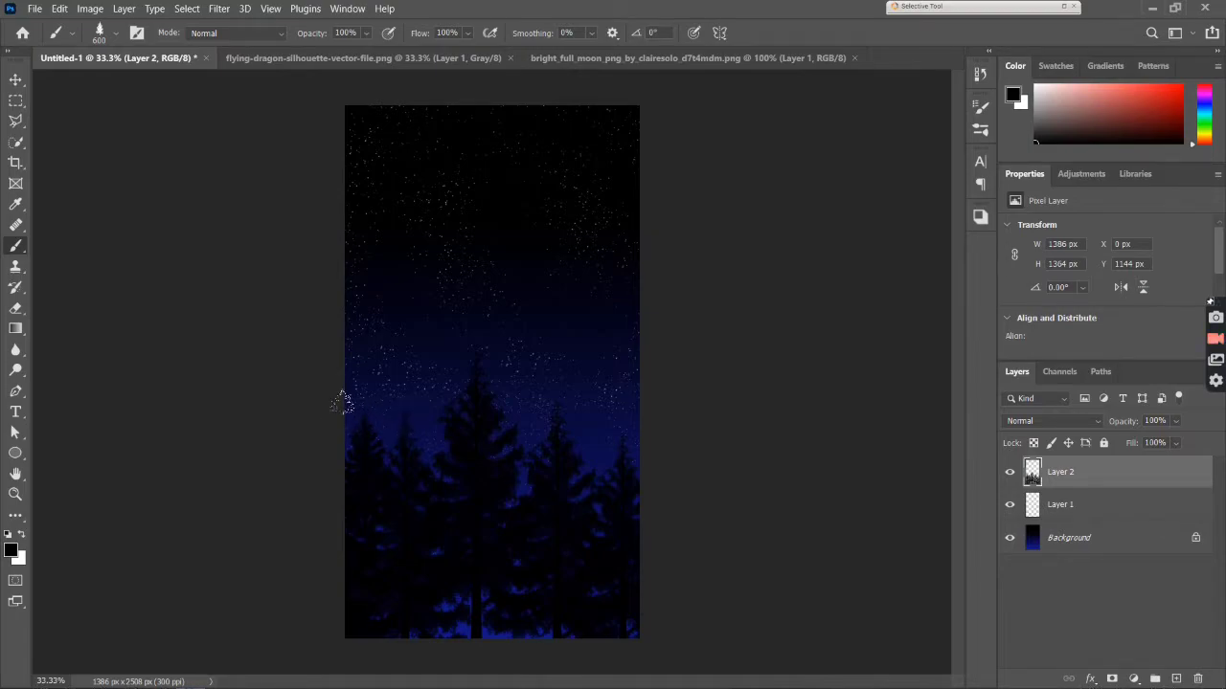
click(354, 403)
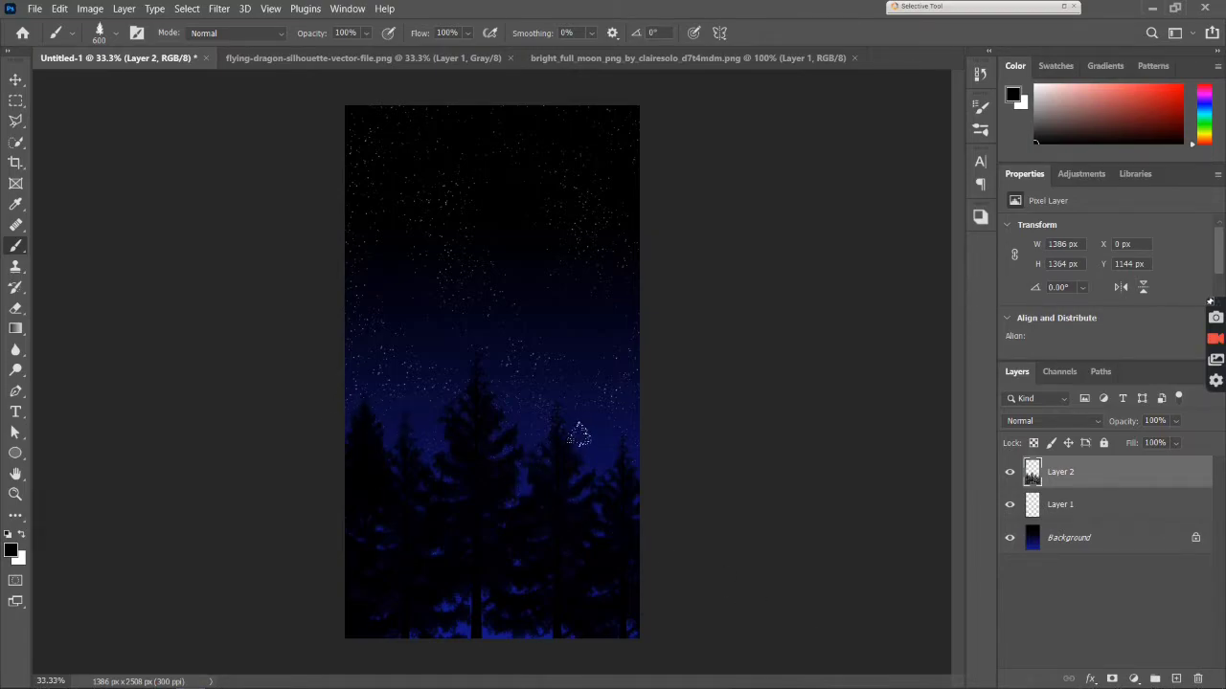
click(578, 430)
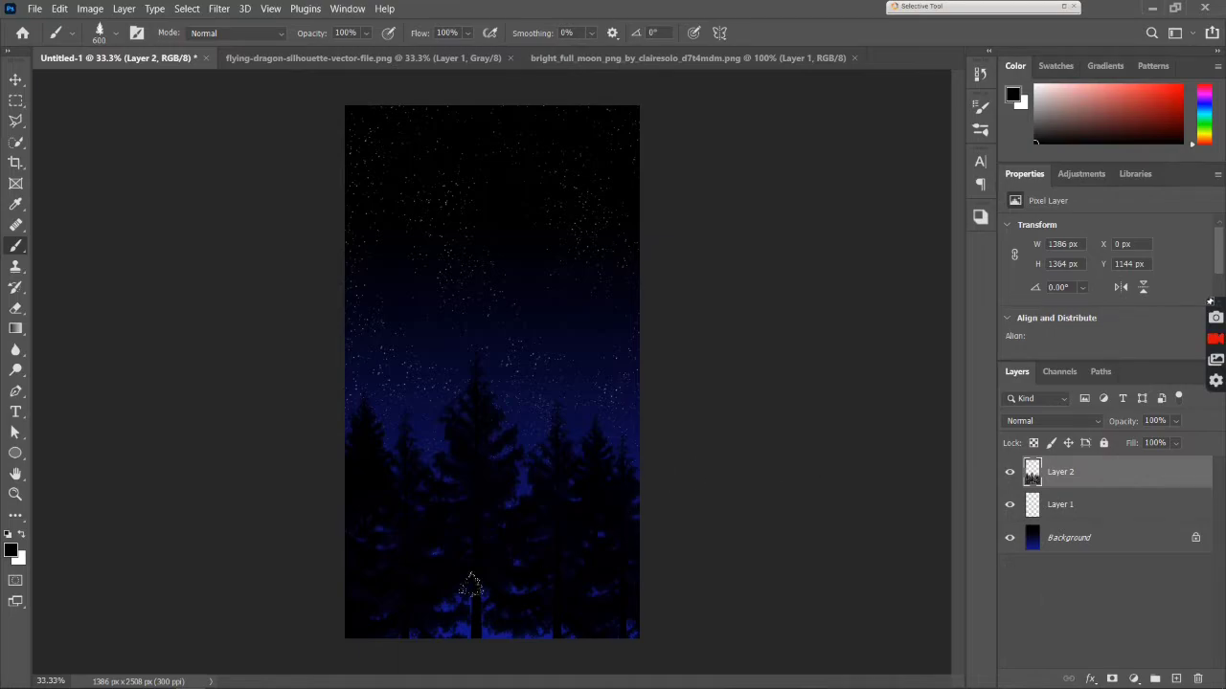
drag(444, 566, 518, 571)
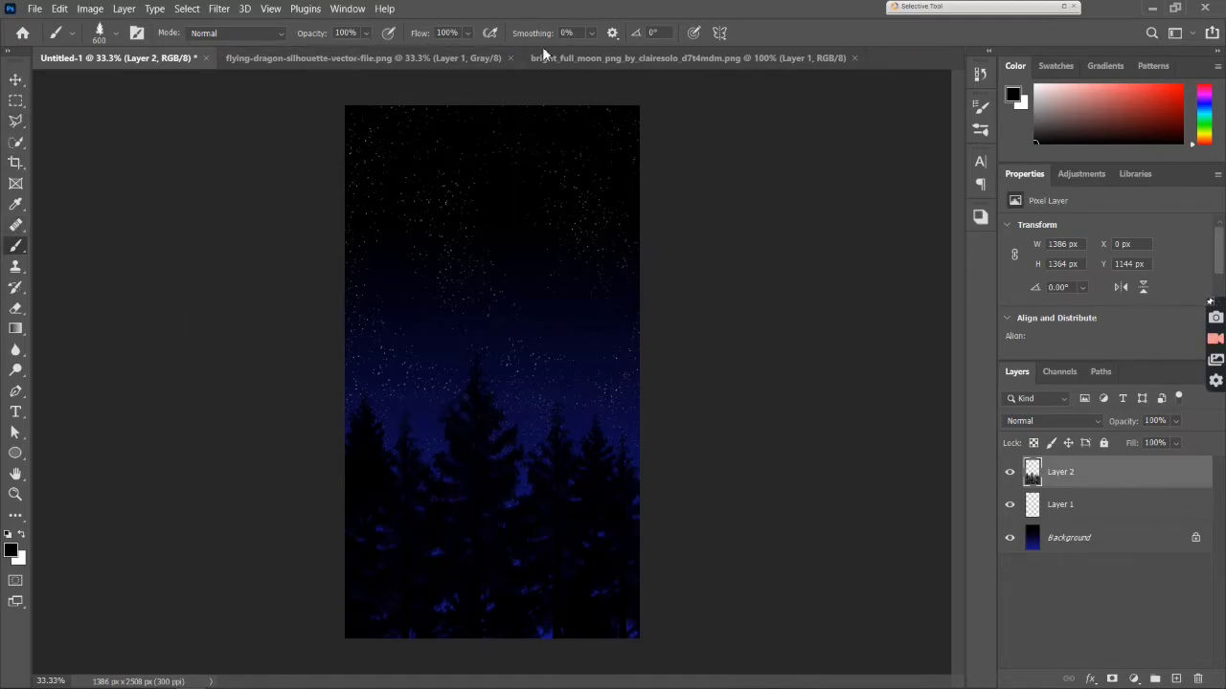
Drag the full moon image from its tab into the night-sky poster.
click(575, 58)
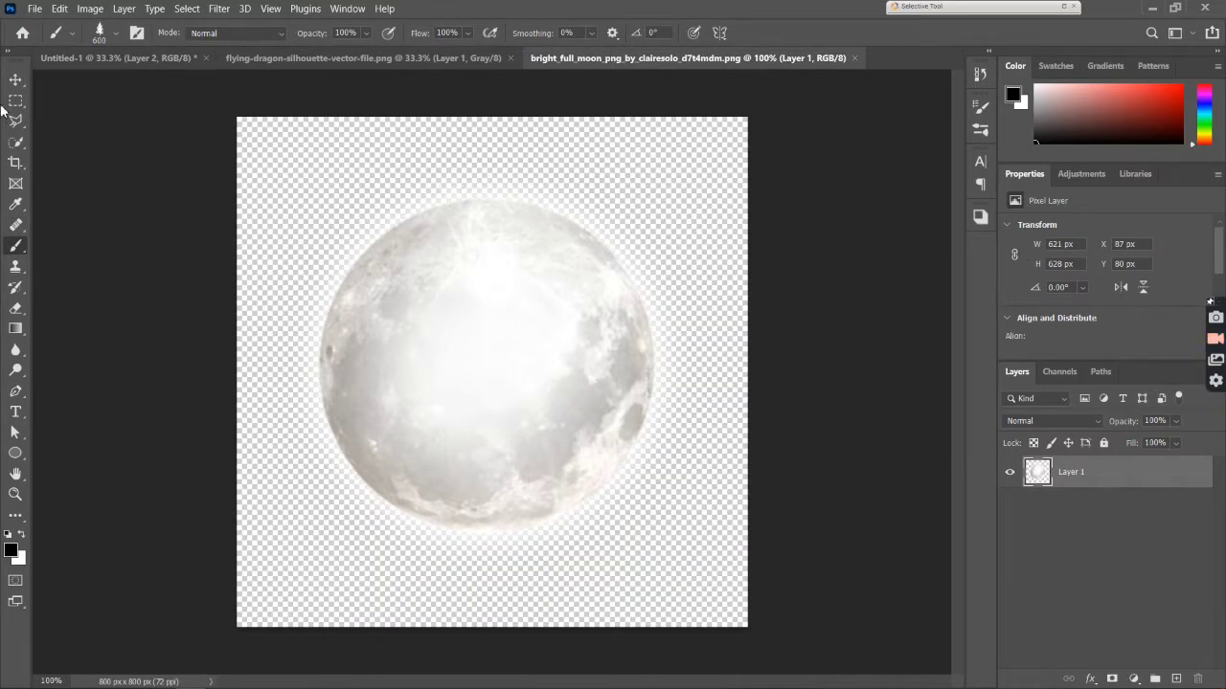
click(15, 79)
drag(481, 393, 96, 60)
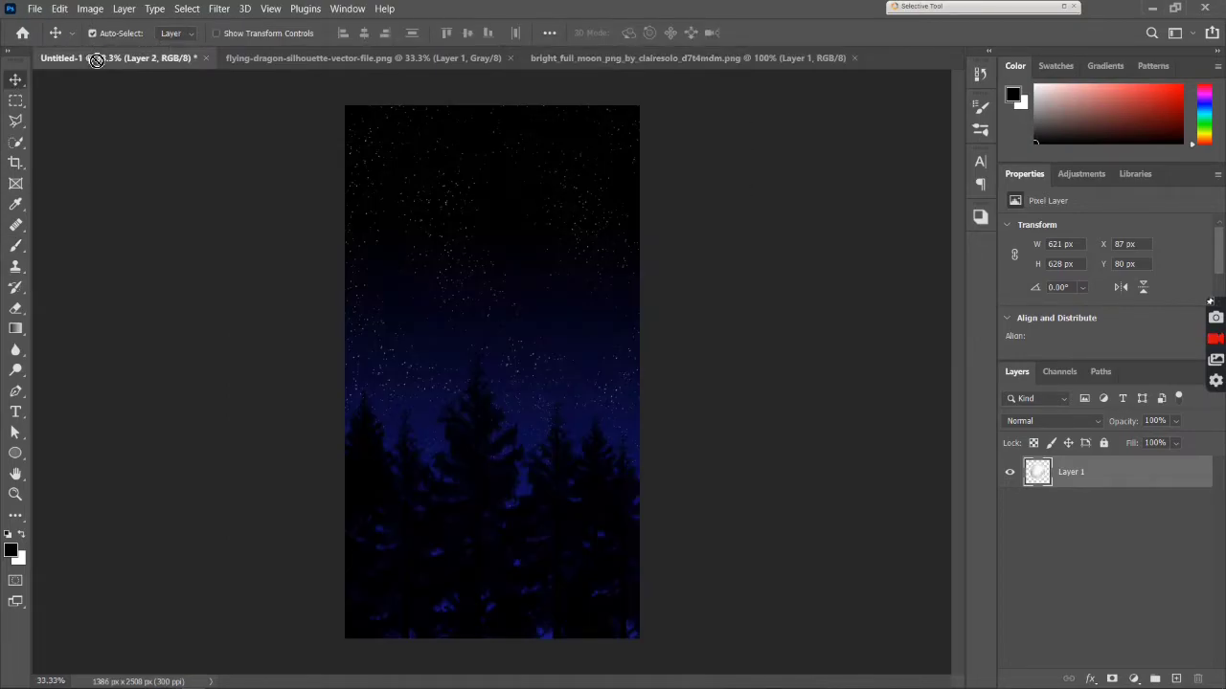
drag(96, 59, 511, 274)
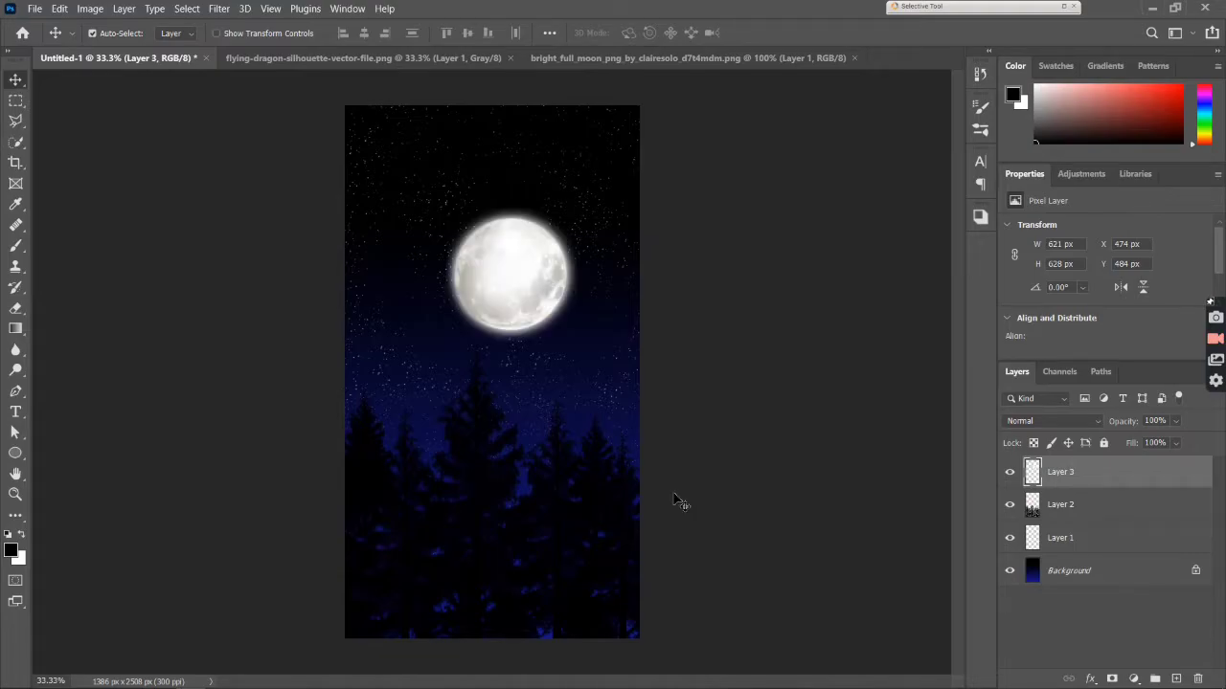
Free-transform the moon, enlarging it and stretching it wider and taller.
key(ctrl+t)
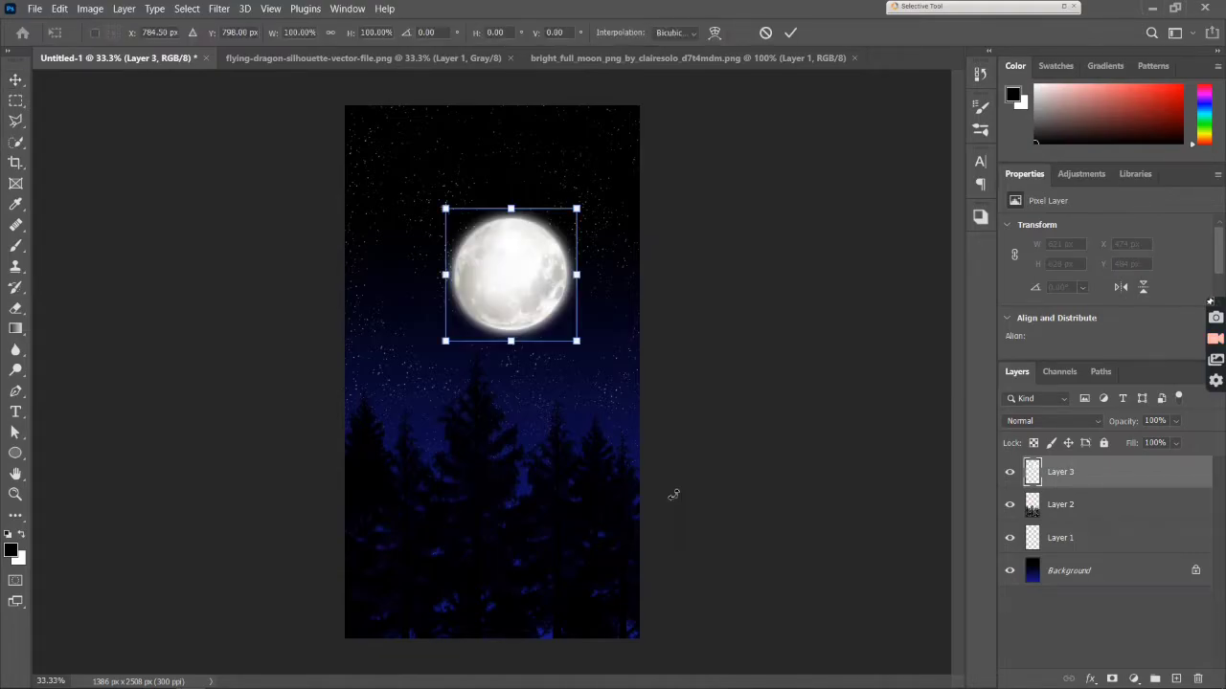
drag(575, 341, 625, 410)
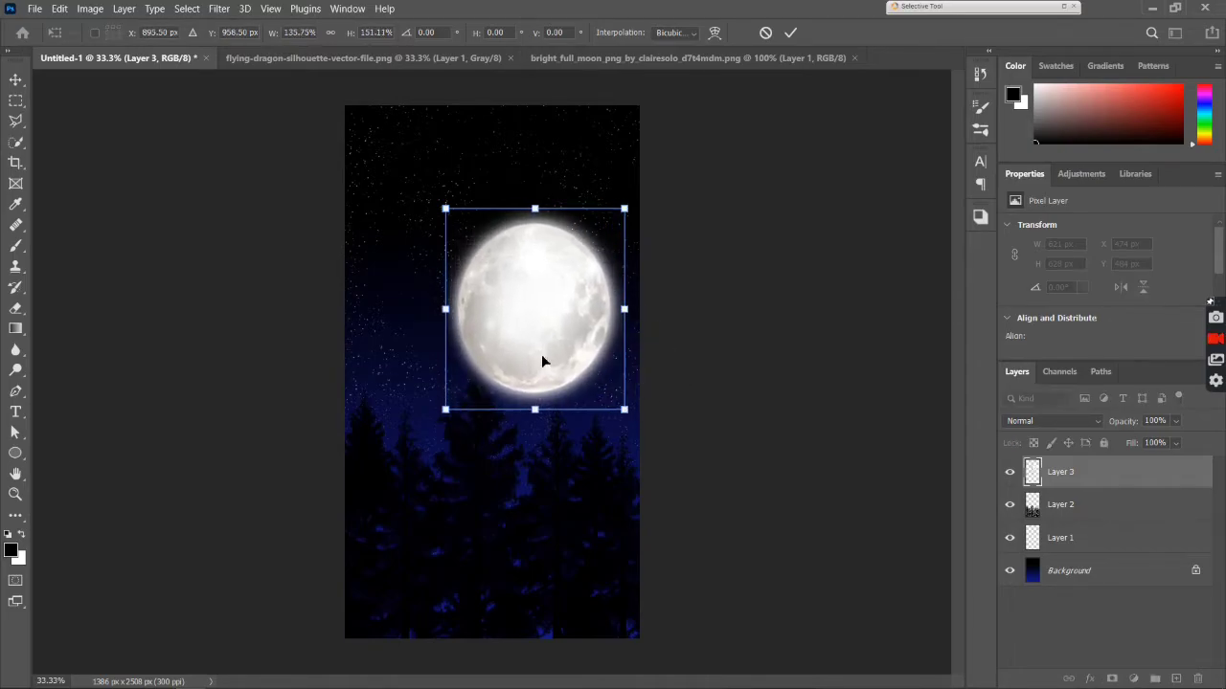
drag(446, 309, 423, 310)
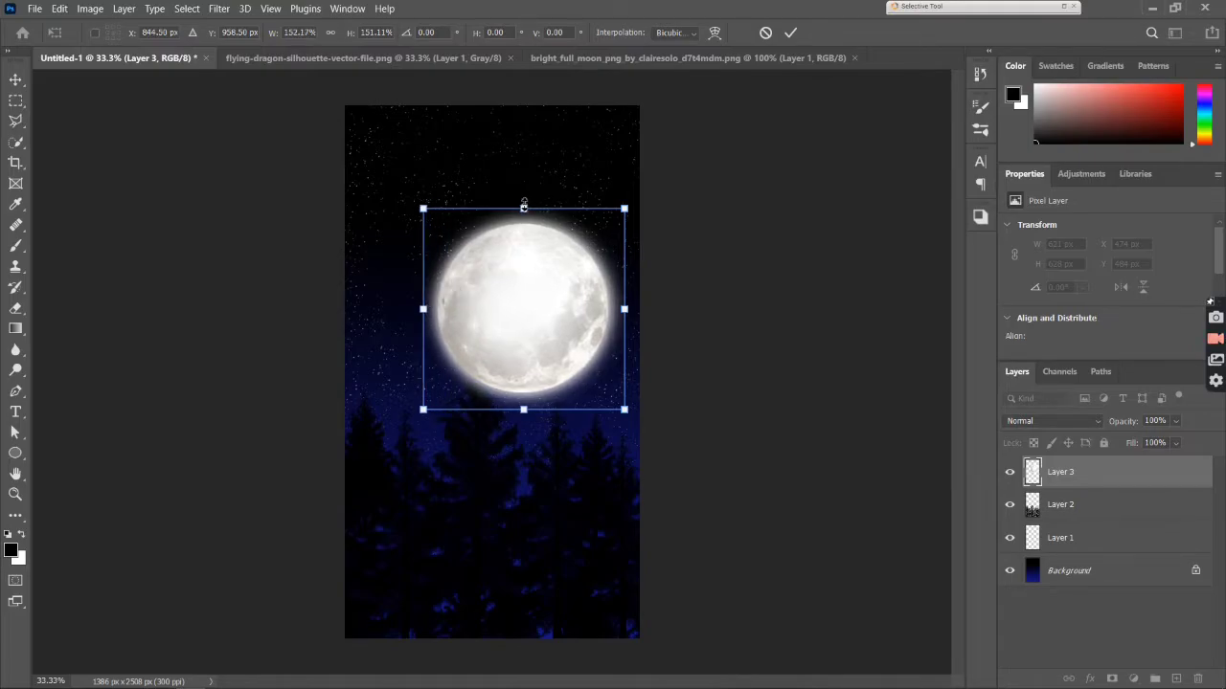
drag(523, 206, 524, 186)
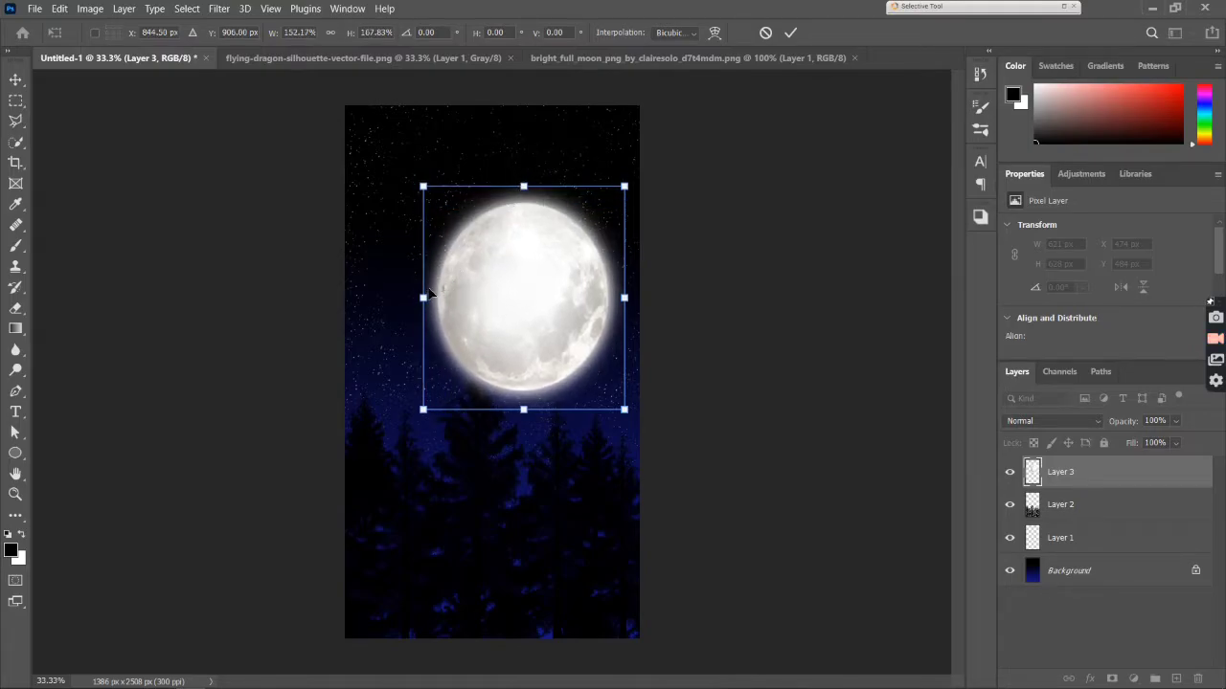
drag(424, 298, 404, 298)
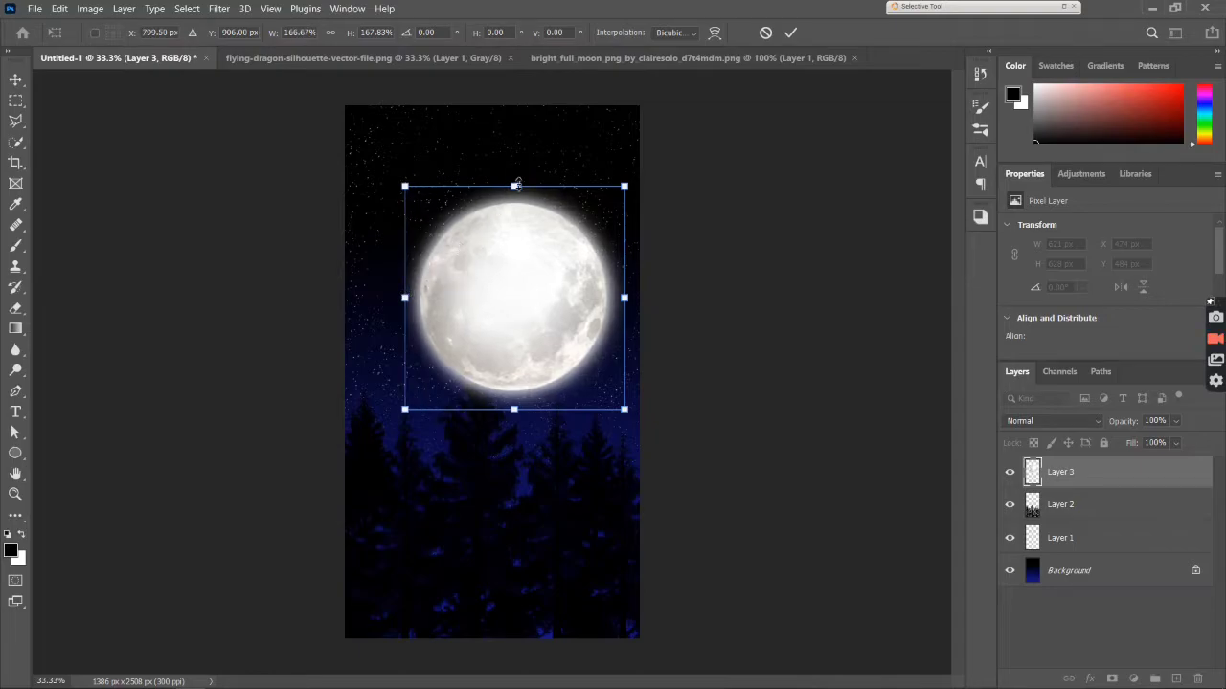
drag(516, 185, 513, 176)
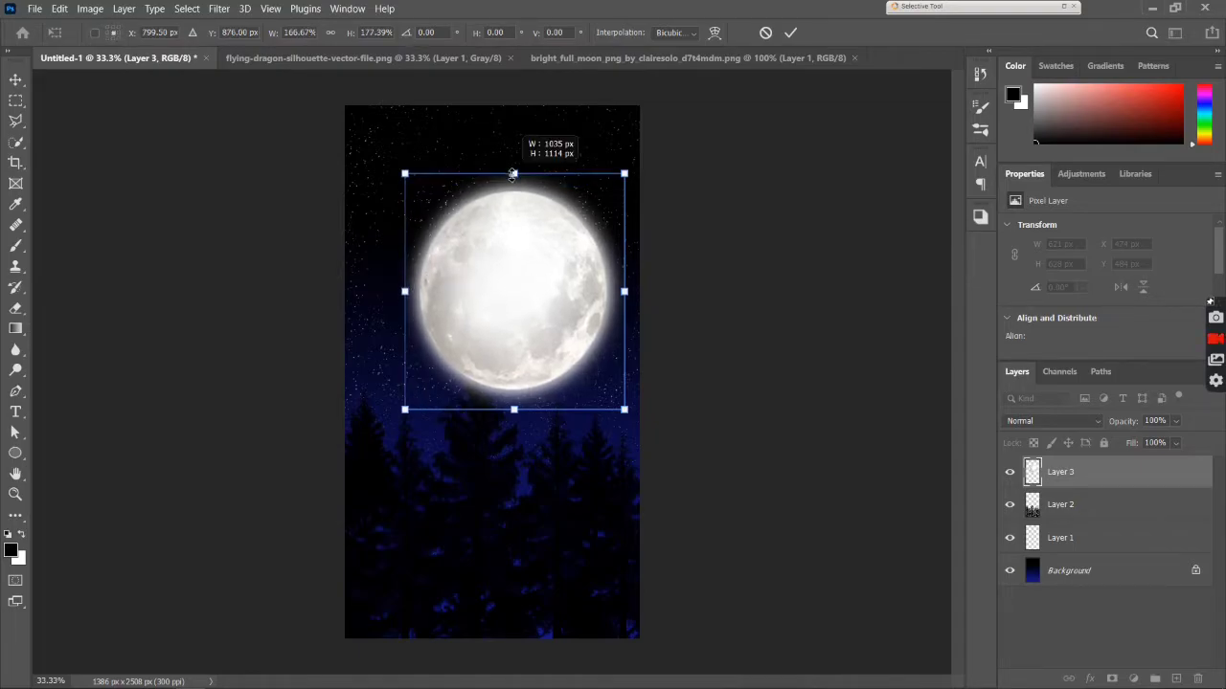
drag(508, 347, 475, 343)
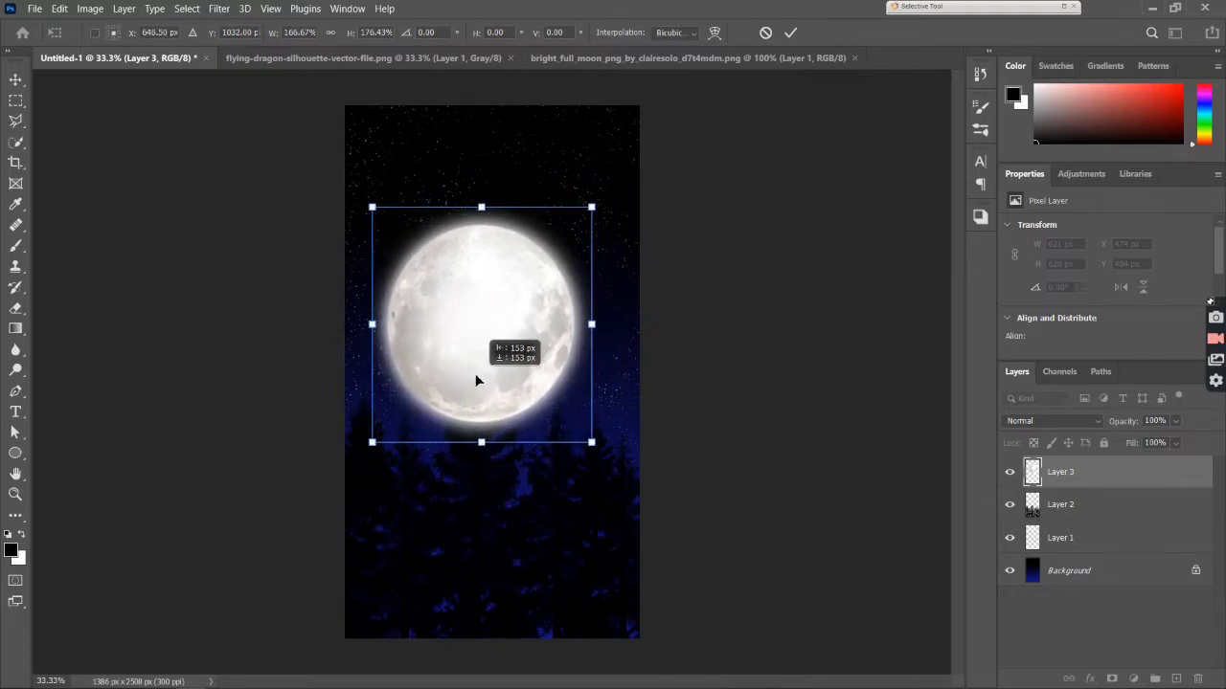
Fine-tune the moon to about 1158 x 1207 px, centred, and move its layer below the trees.
drag(467, 374, 479, 378)
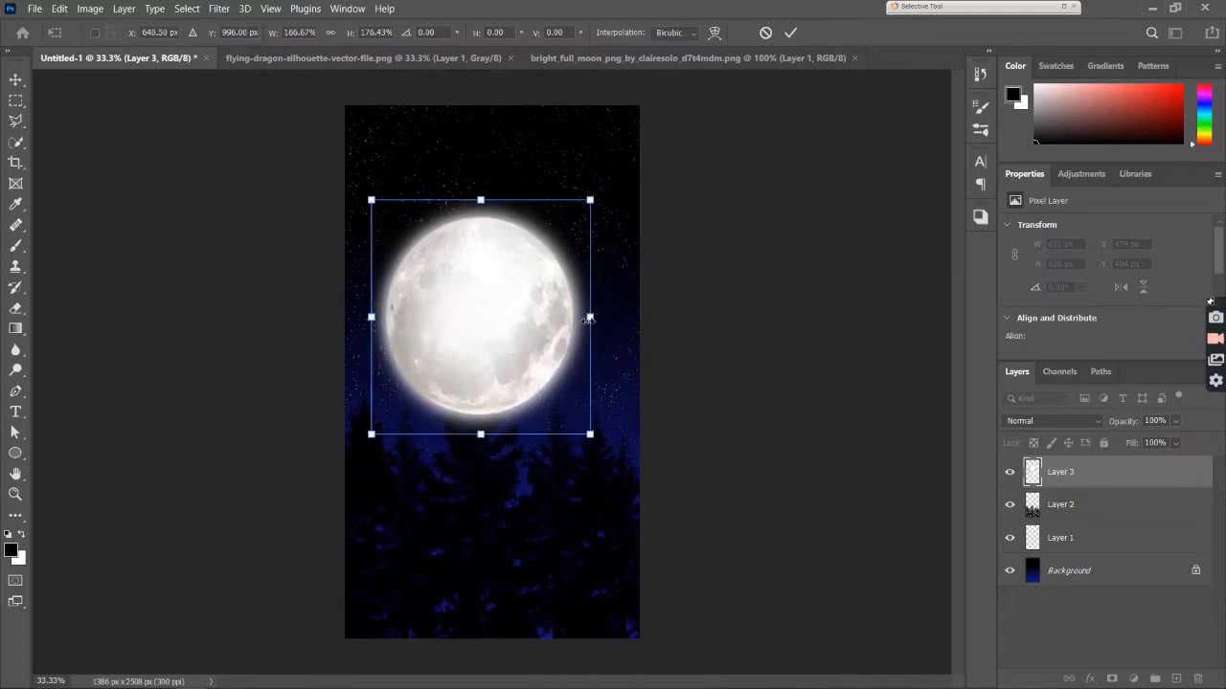
drag(590, 317, 604, 319)
drag(371, 201, 367, 186)
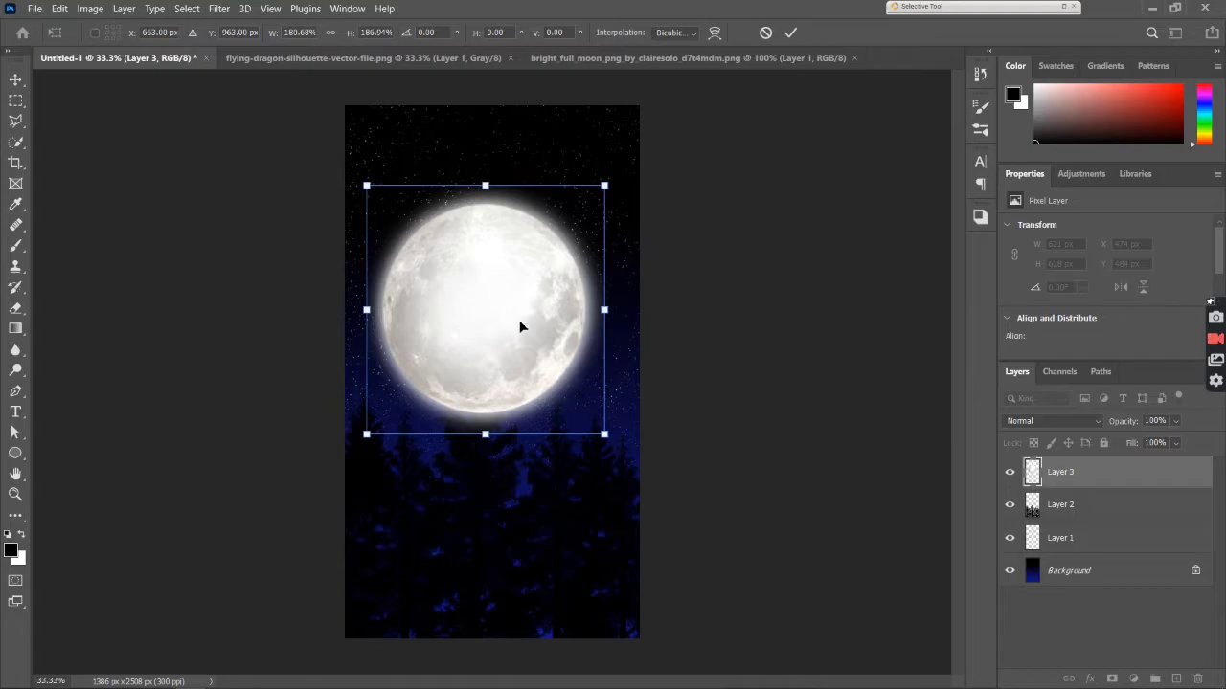
drag(520, 323, 526, 322)
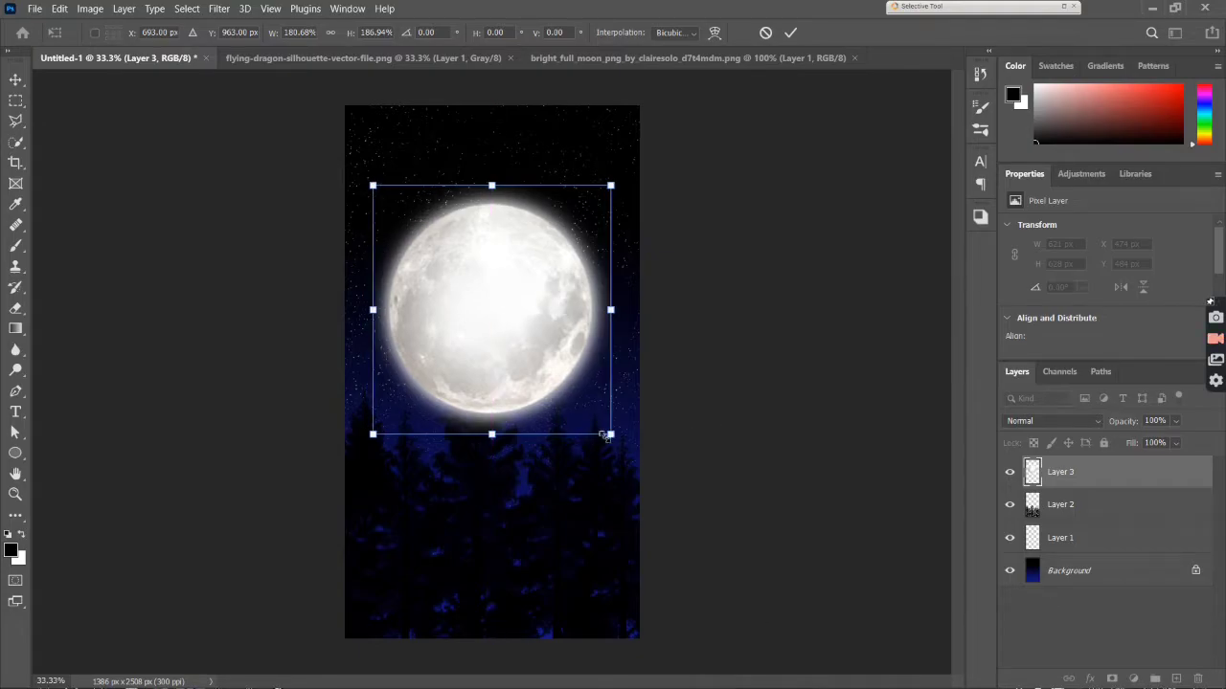
drag(610, 434, 619, 442)
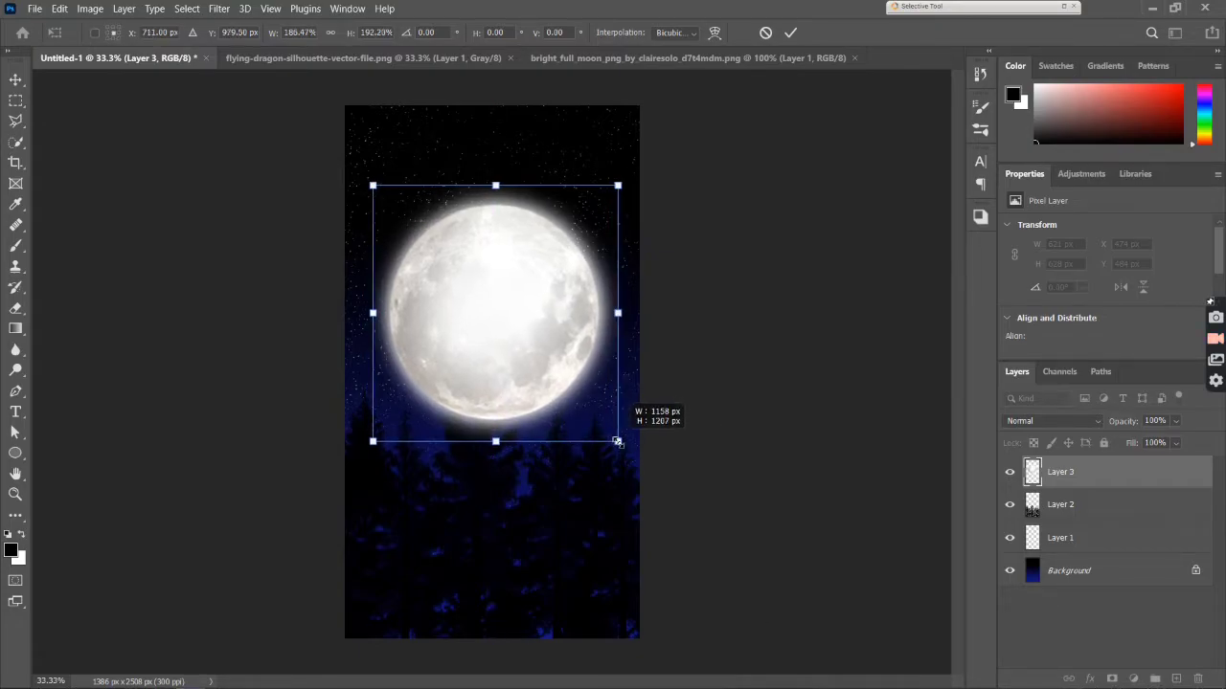
drag(508, 328, 505, 327)
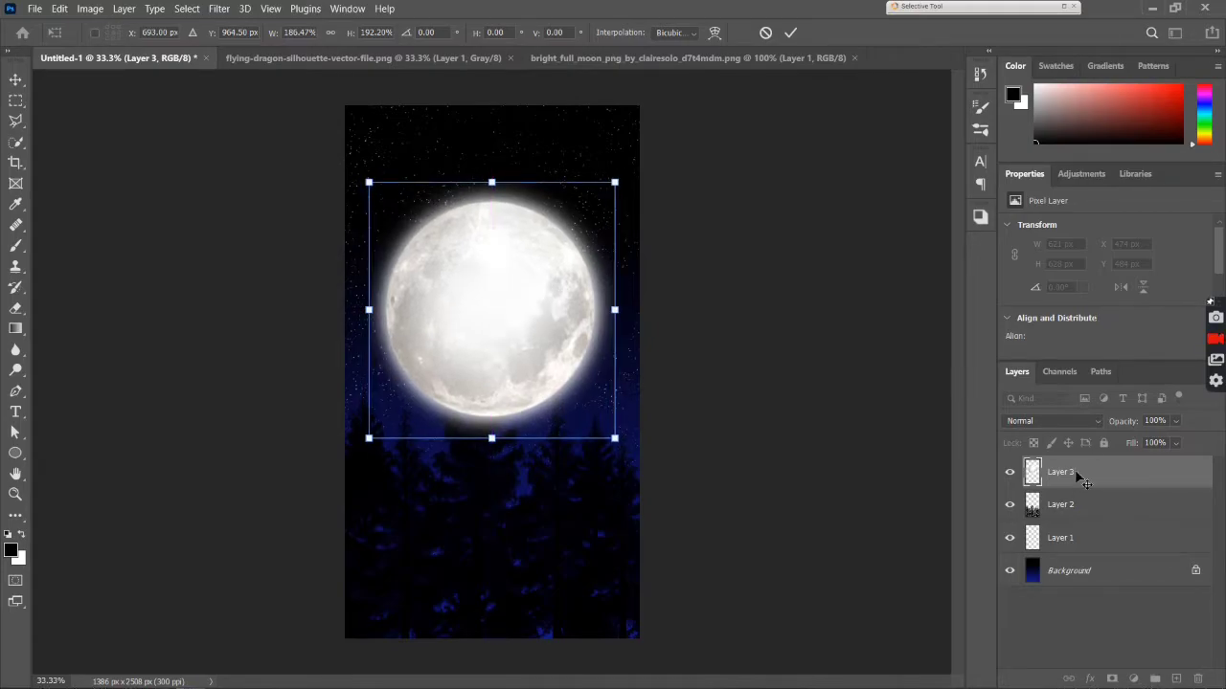
drag(1075, 476, 1075, 517)
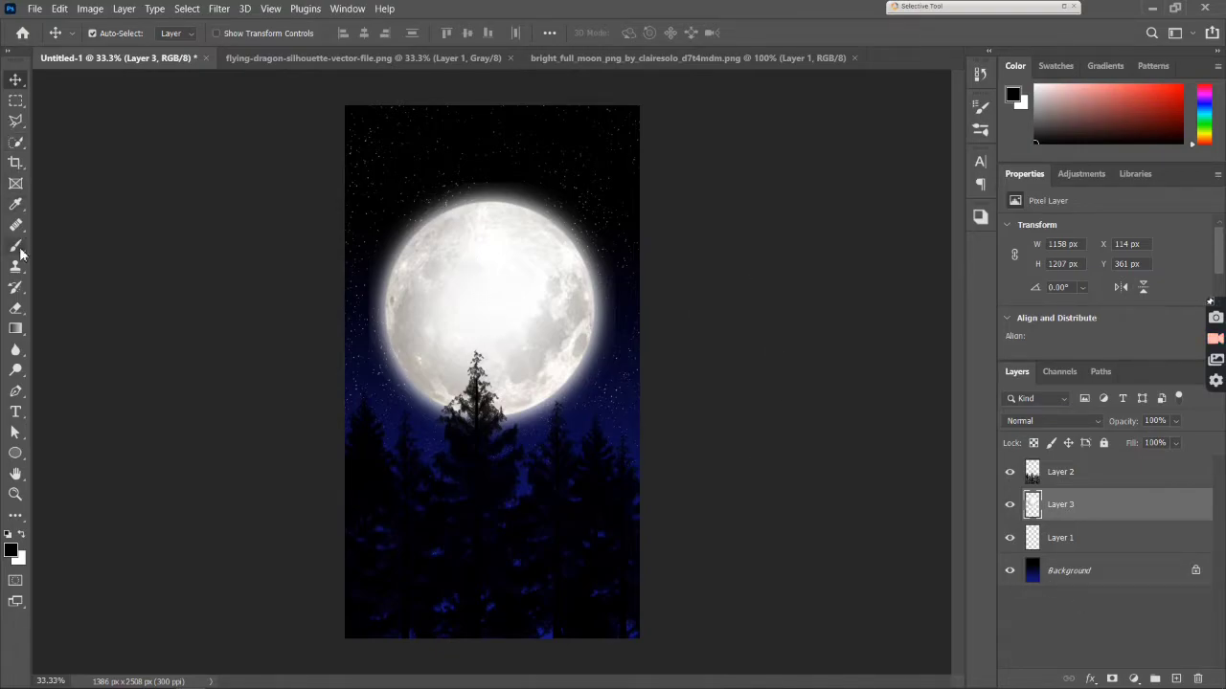
Choose the 600 px Soft Round brush with 0% hardness.
click(15, 313)
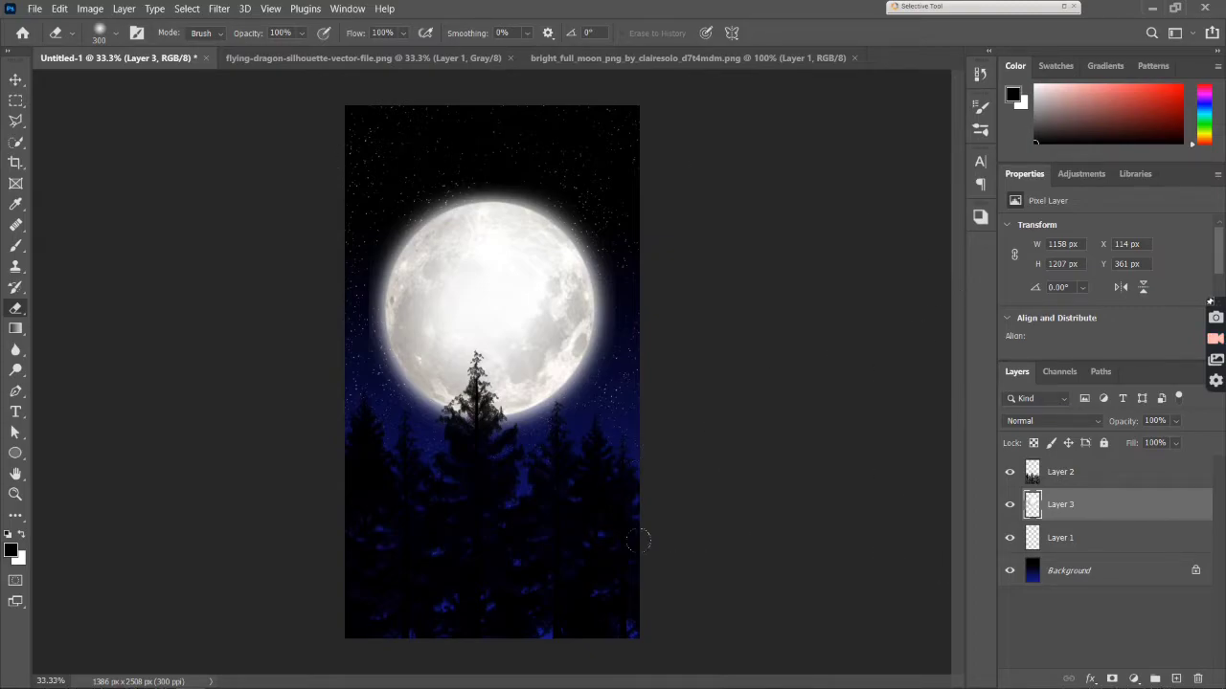
click(15, 245)
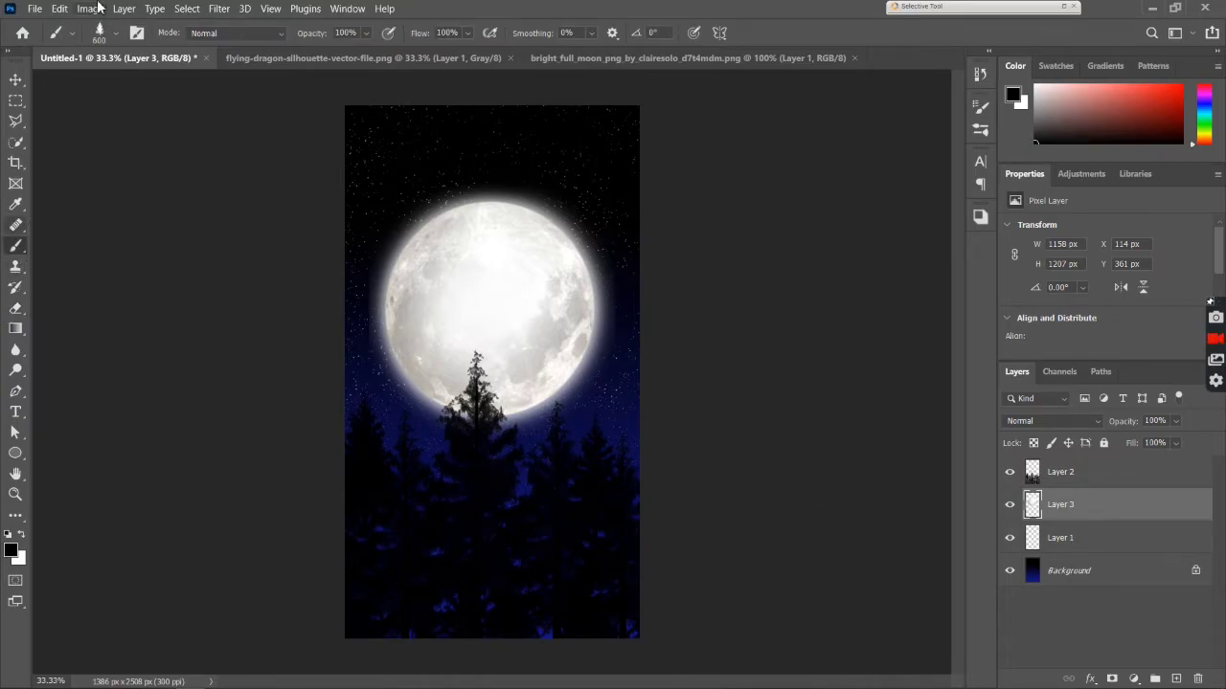
click(116, 33)
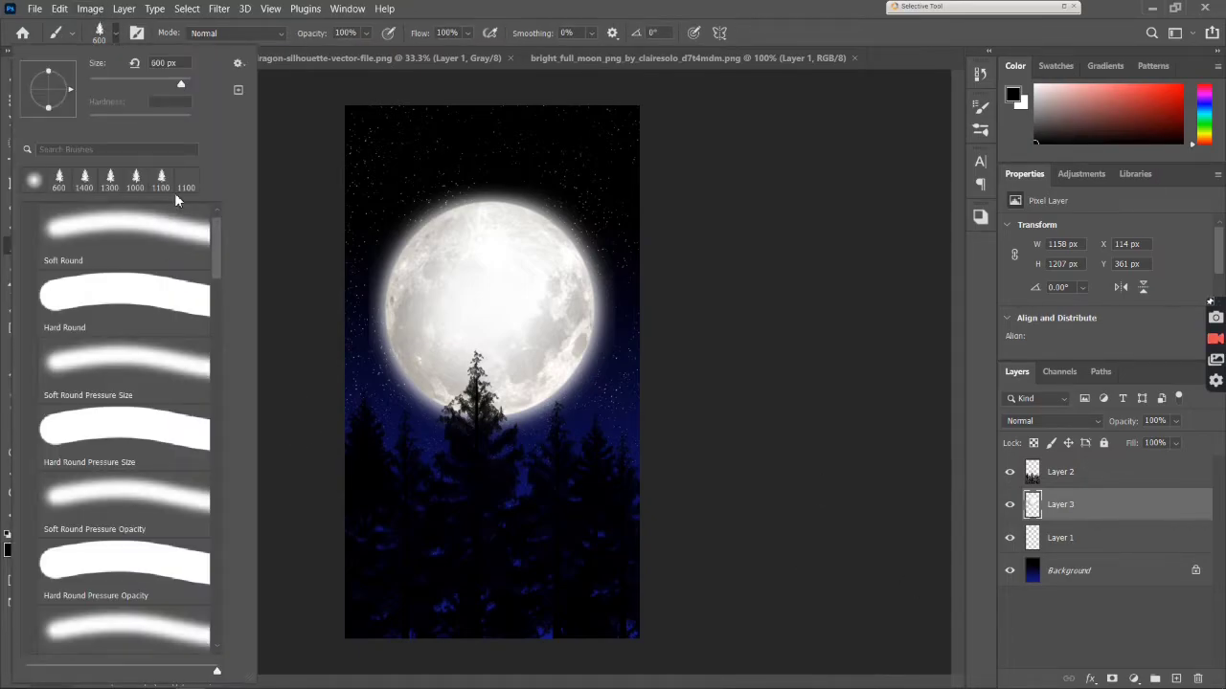
click(137, 244)
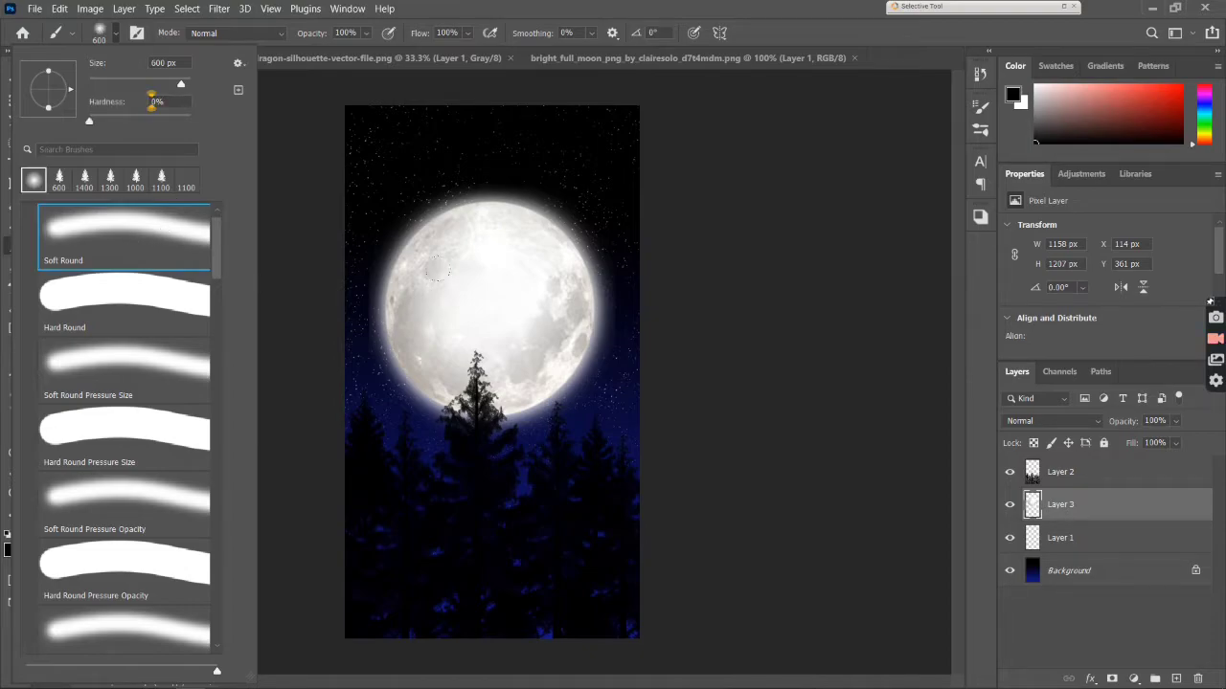
click(116, 36)
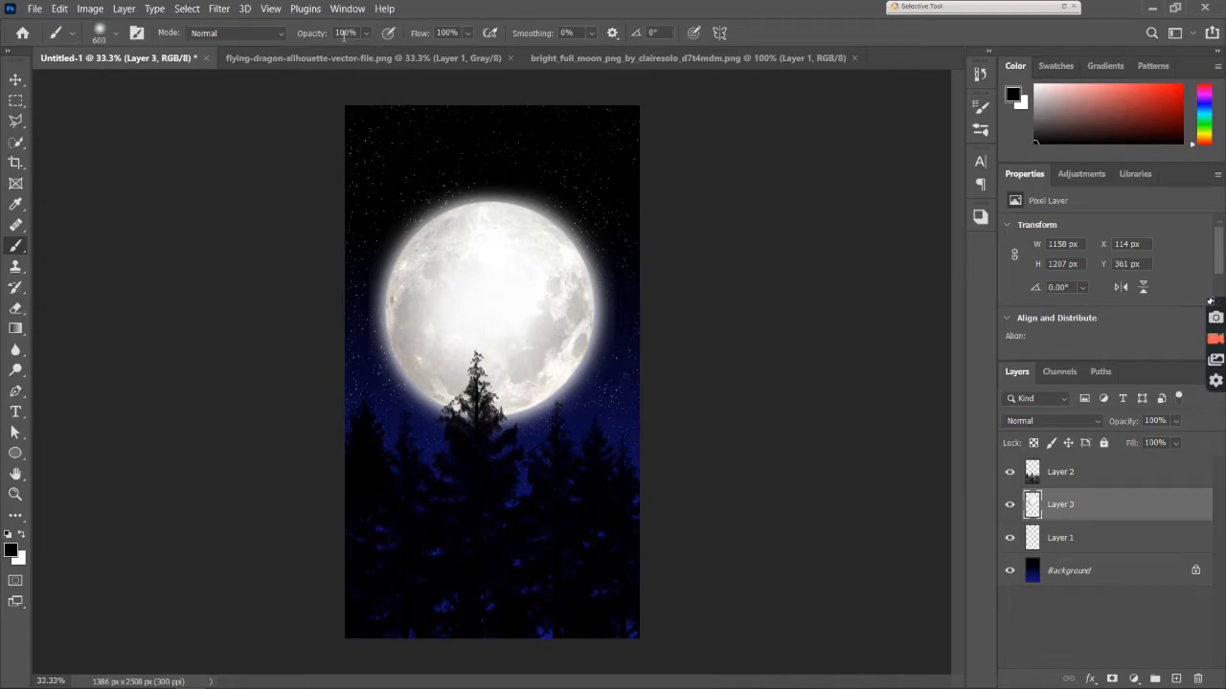
Lower brush opacity to 41% and reduce flow, then add Layer 4 with white foreground.
drag(322, 38, 290, 43)
drag(290, 43, 276, 43)
drag(419, 33, 362, 41)
click(1179, 679)
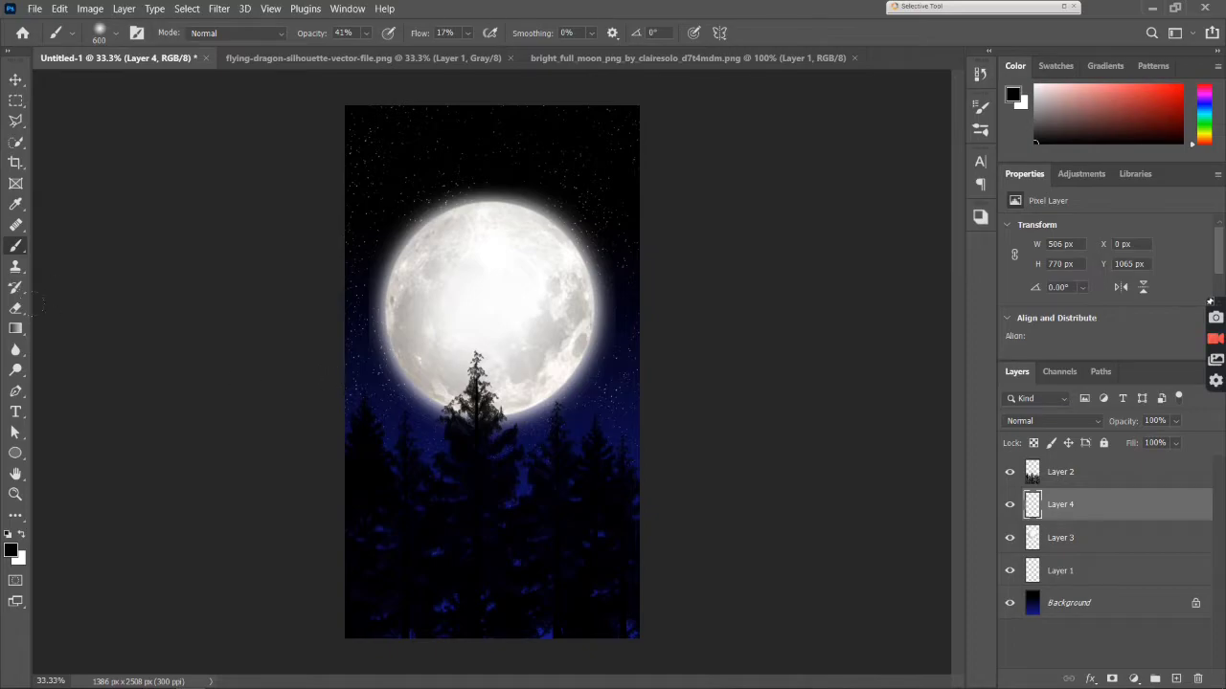
click(22, 534)
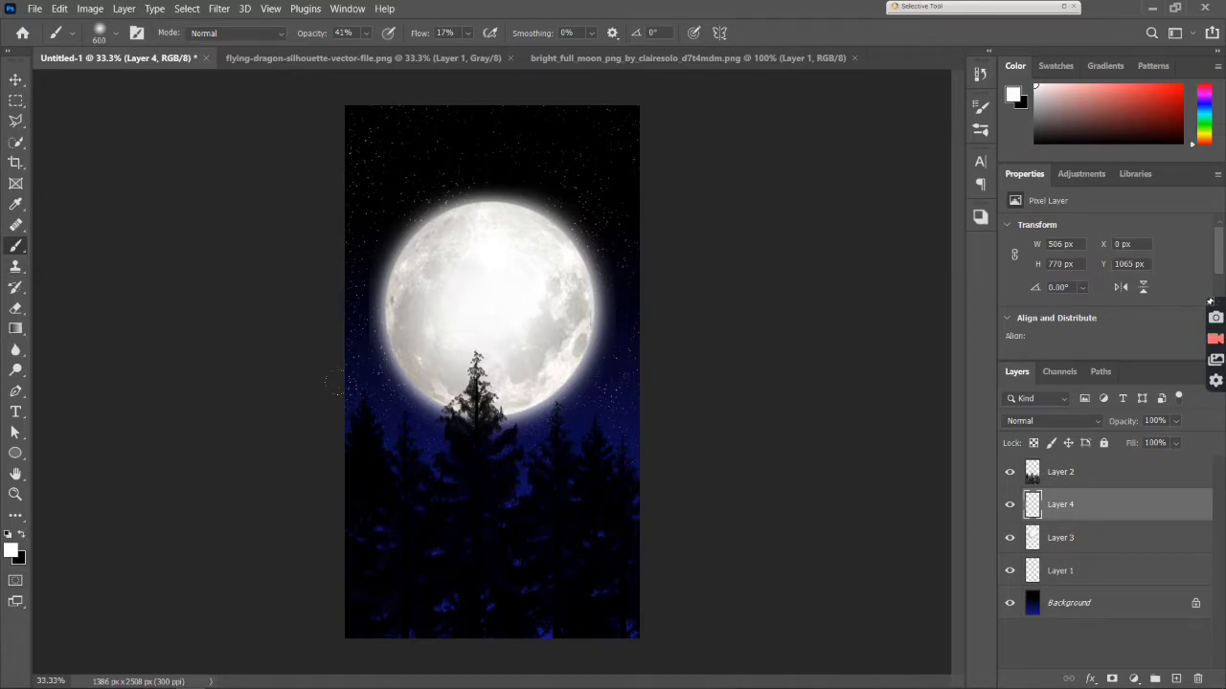
Paint a soft white glow around the moon's lower edges and across the treeline.
drag(336, 381, 341, 388)
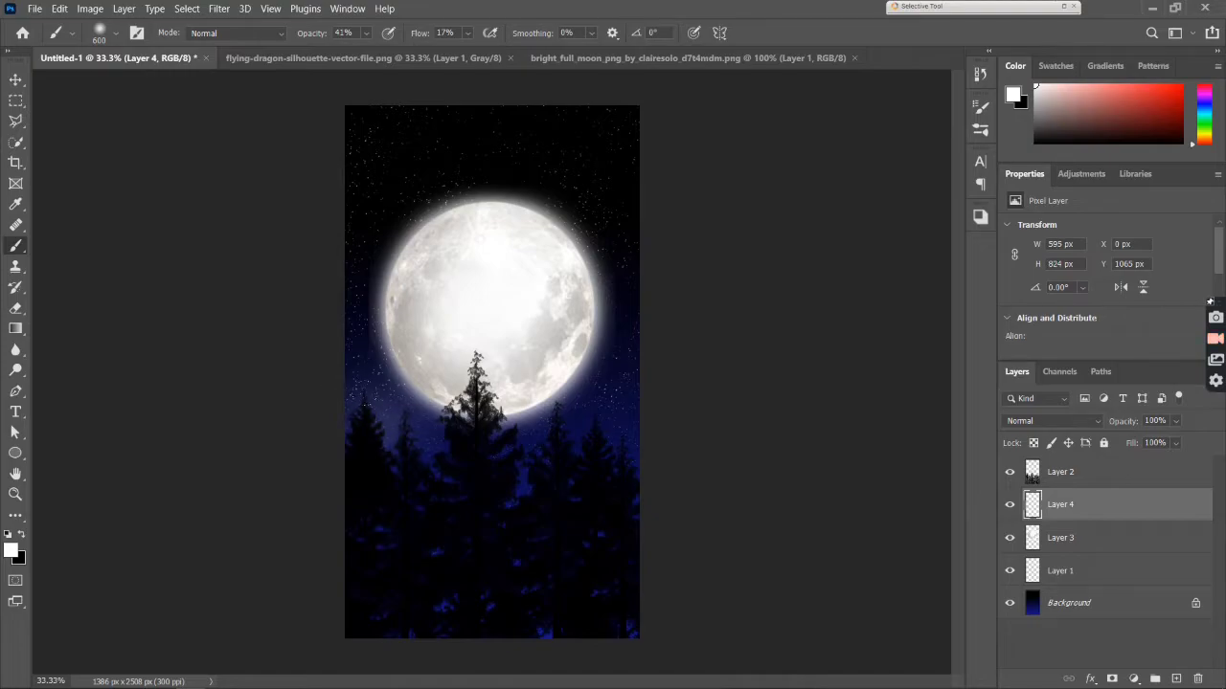
click(406, 428)
mouse_move(426, 446)
mouse_down()
mouse_move(546, 426)
mouse_move(613, 431)
mouse_move(565, 426)
mouse_move(632, 398)
mouse_move(579, 376)
mouse_up()
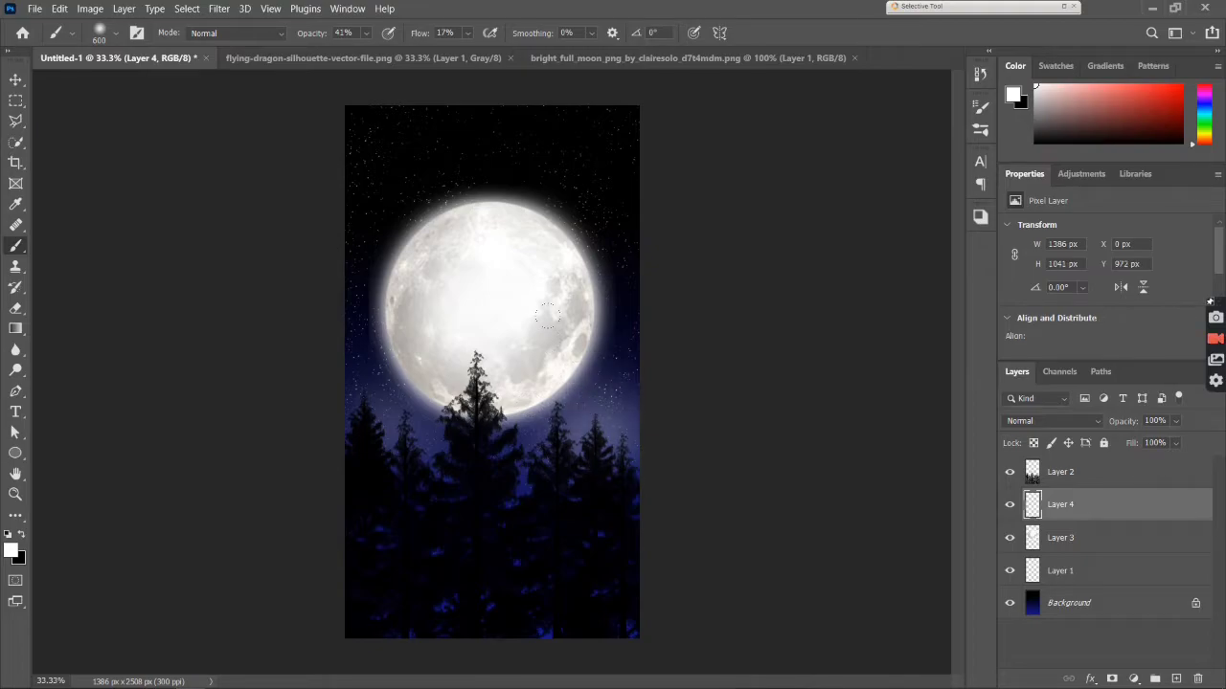
mouse_move(547, 314)
mouse_down()
mouse_move(603, 344)
mouse_move(523, 254)
mouse_up()
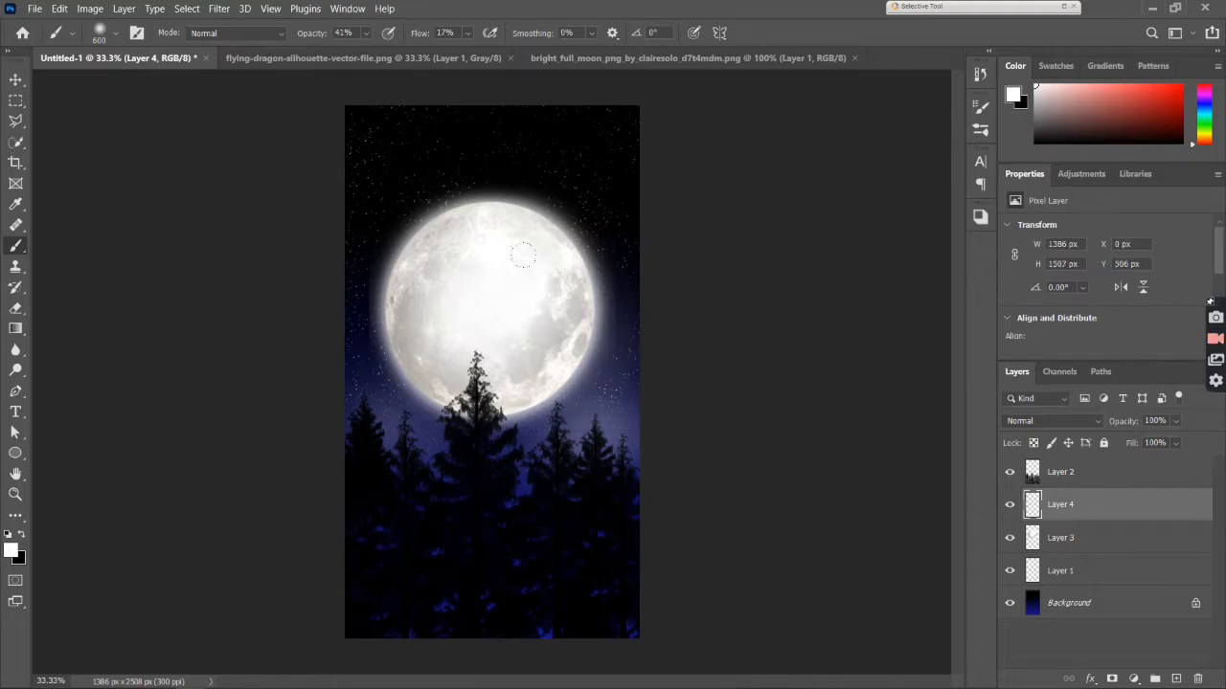
mouse_move(359, 369)
mouse_down()
mouse_move(397, 402)
mouse_move(359, 359)
mouse_up()
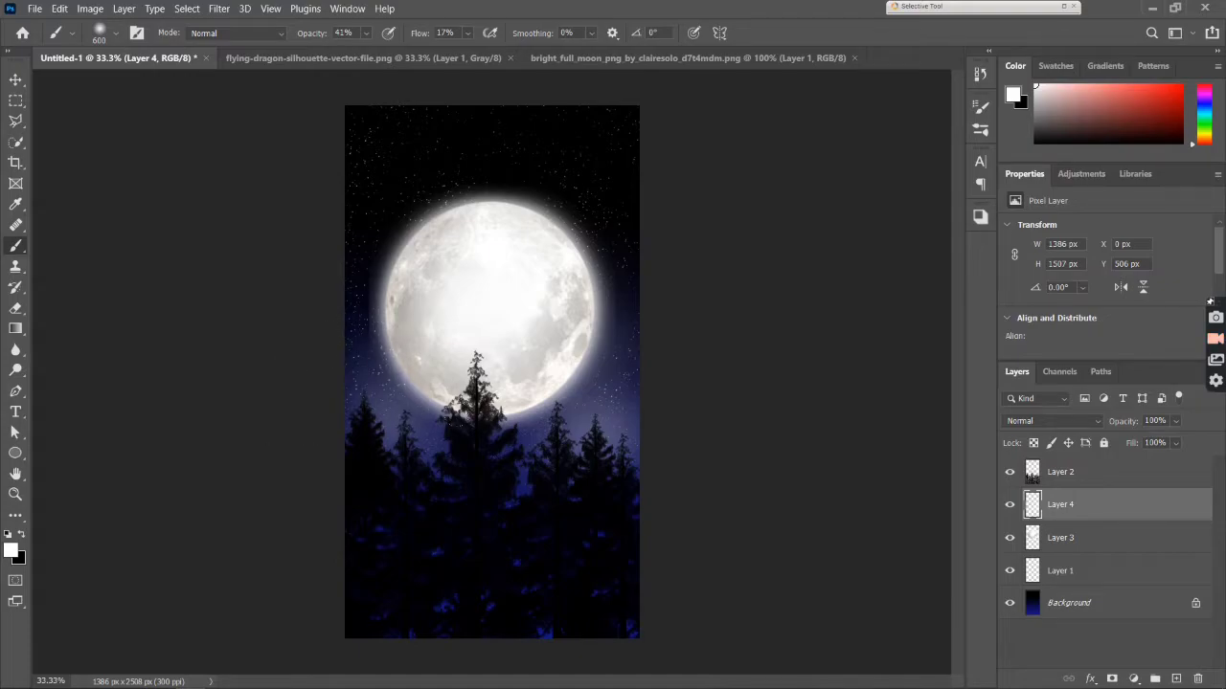
drag(498, 450, 522, 436)
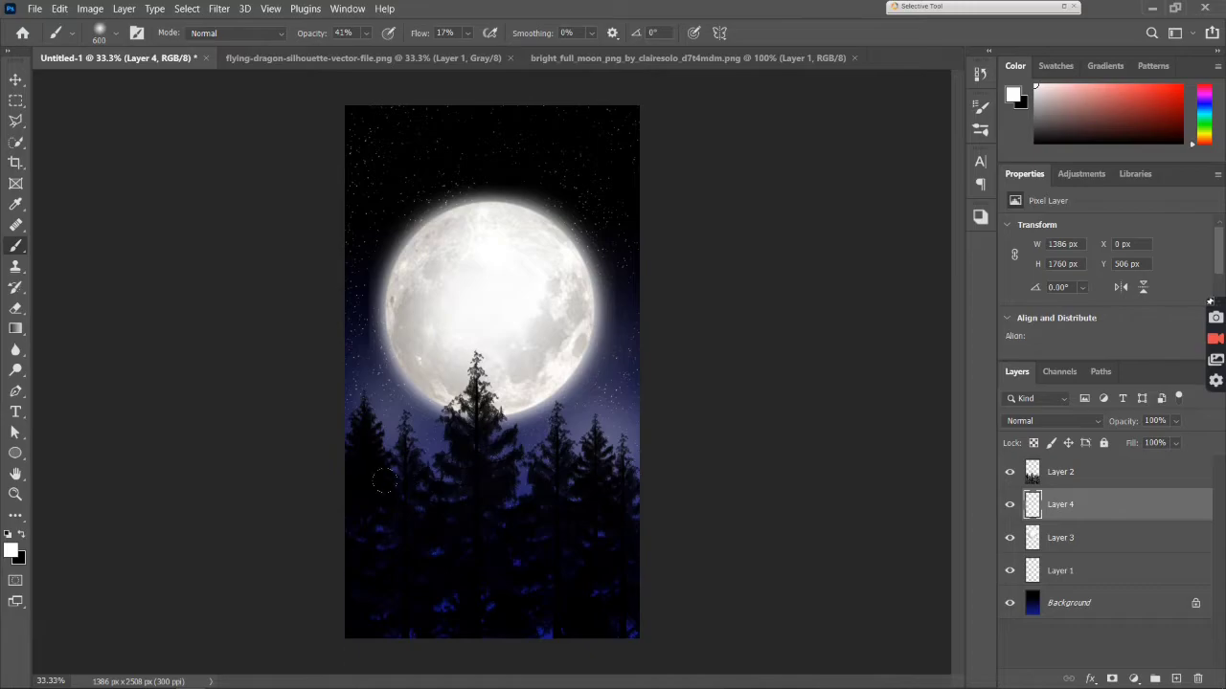
drag(431, 478, 598, 469)
drag(450, 550, 314, 498)
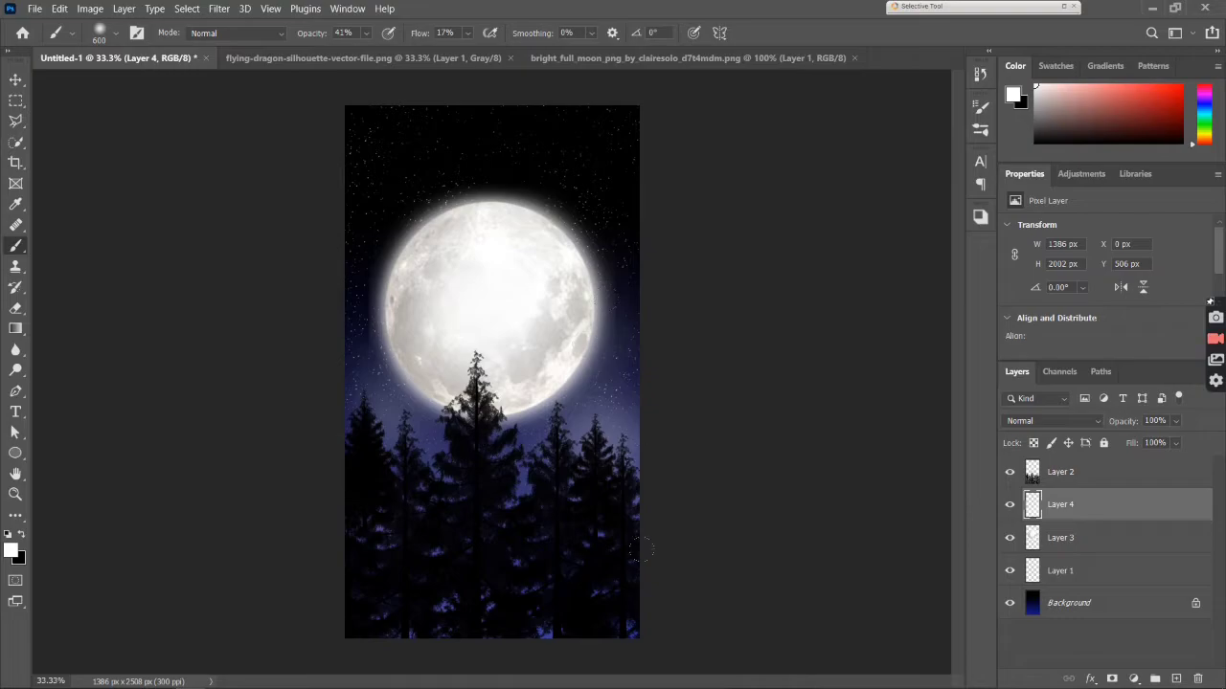
Brighten the left and right sky edges with soft light dabs.
click(656, 397)
click(303, 359)
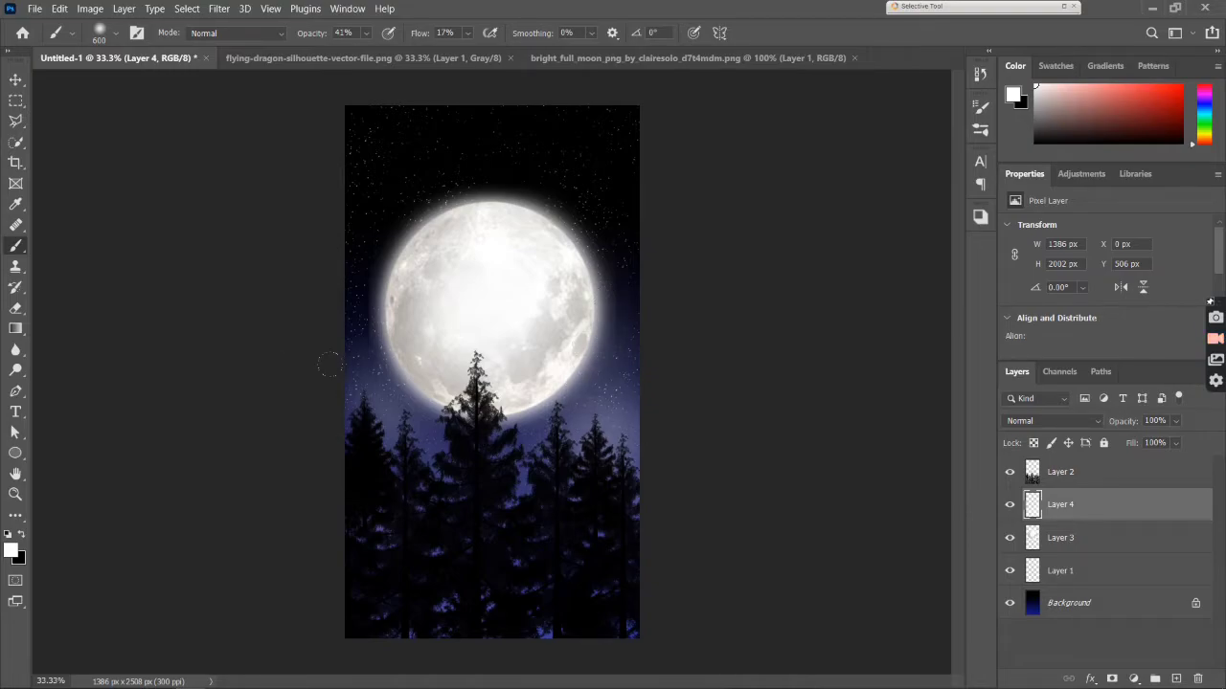
click(328, 329)
click(316, 299)
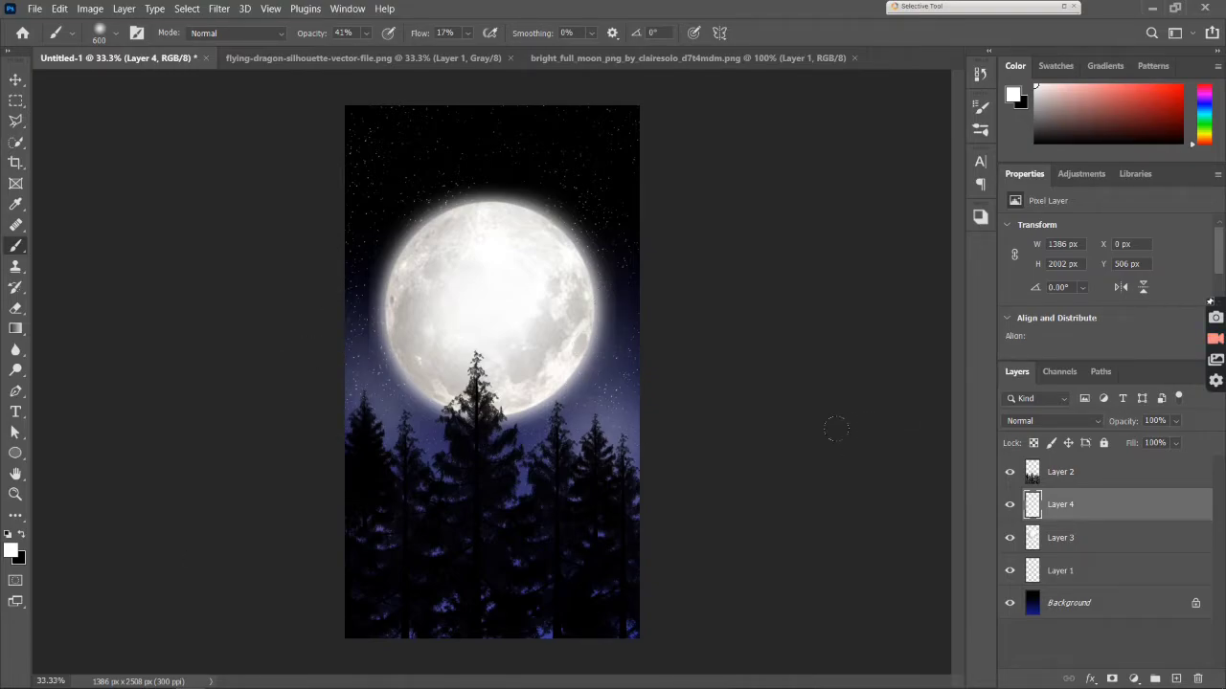
click(655, 342)
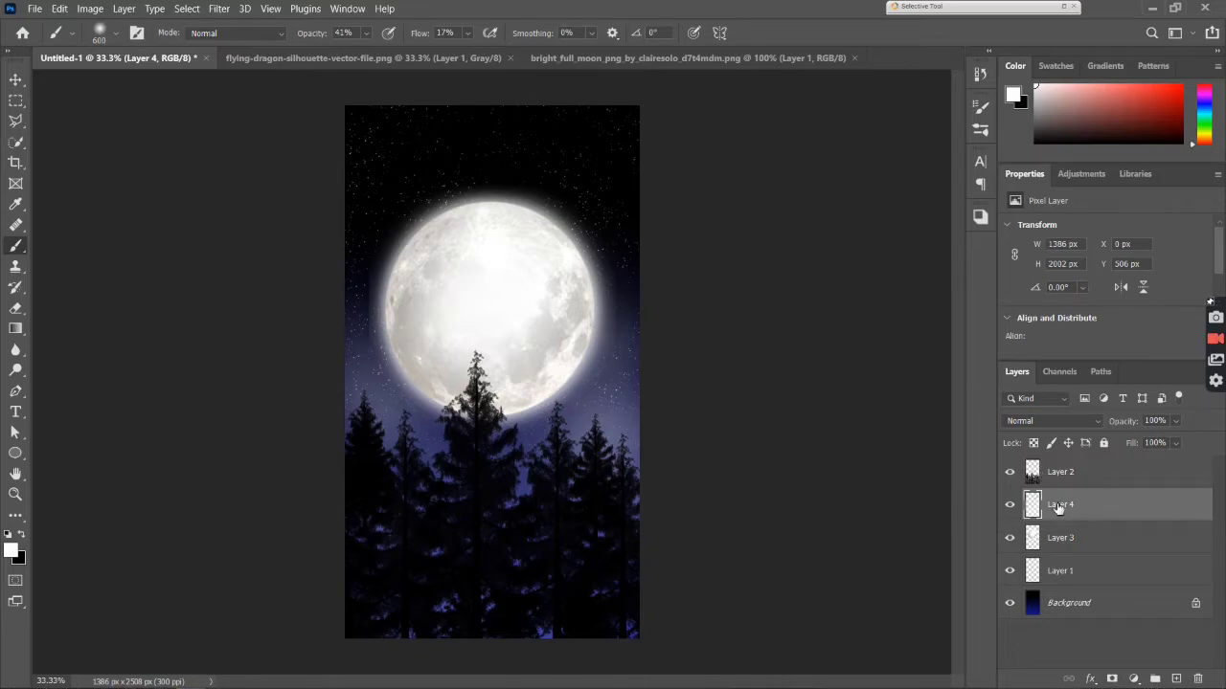
Add a new Layer 5 above the pine-tree Layer 2 and clip it to the trees.
click(1070, 538)
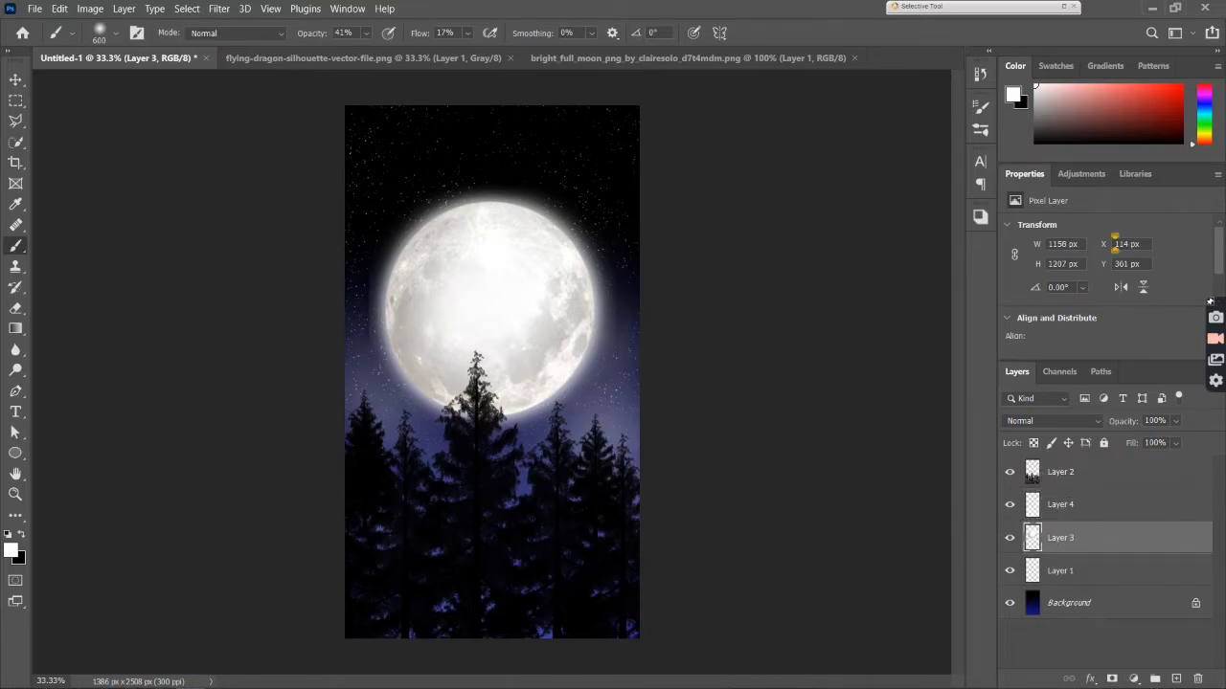
click(15, 308)
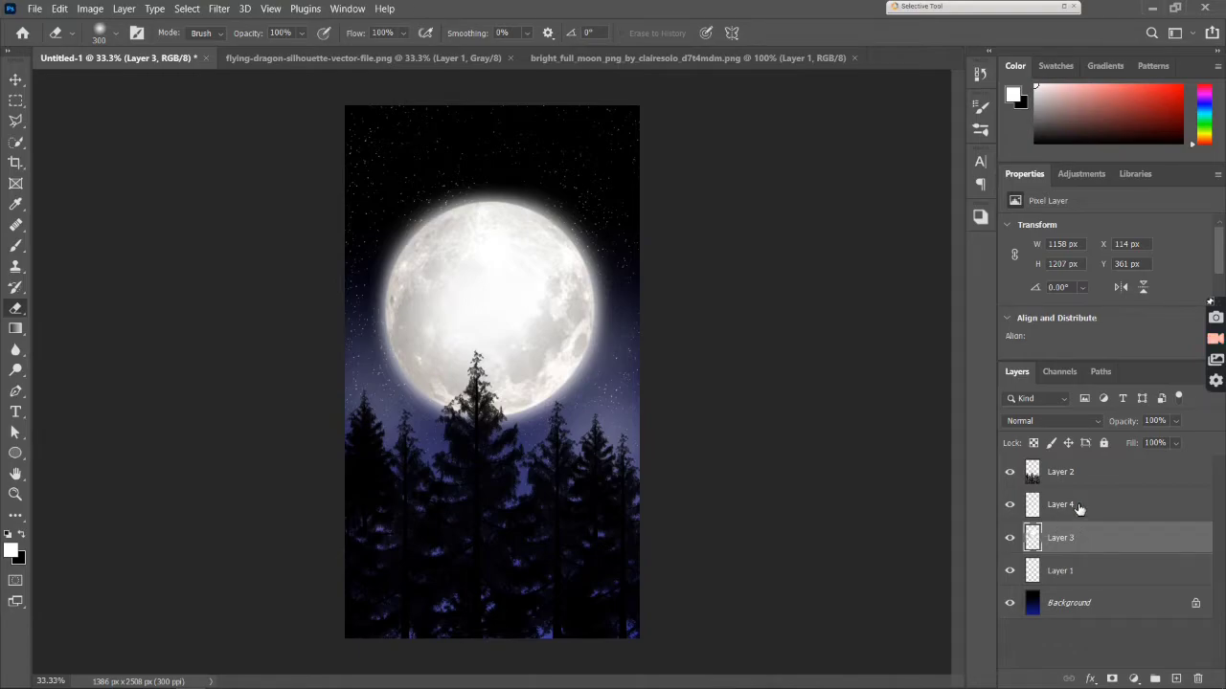
click(1072, 475)
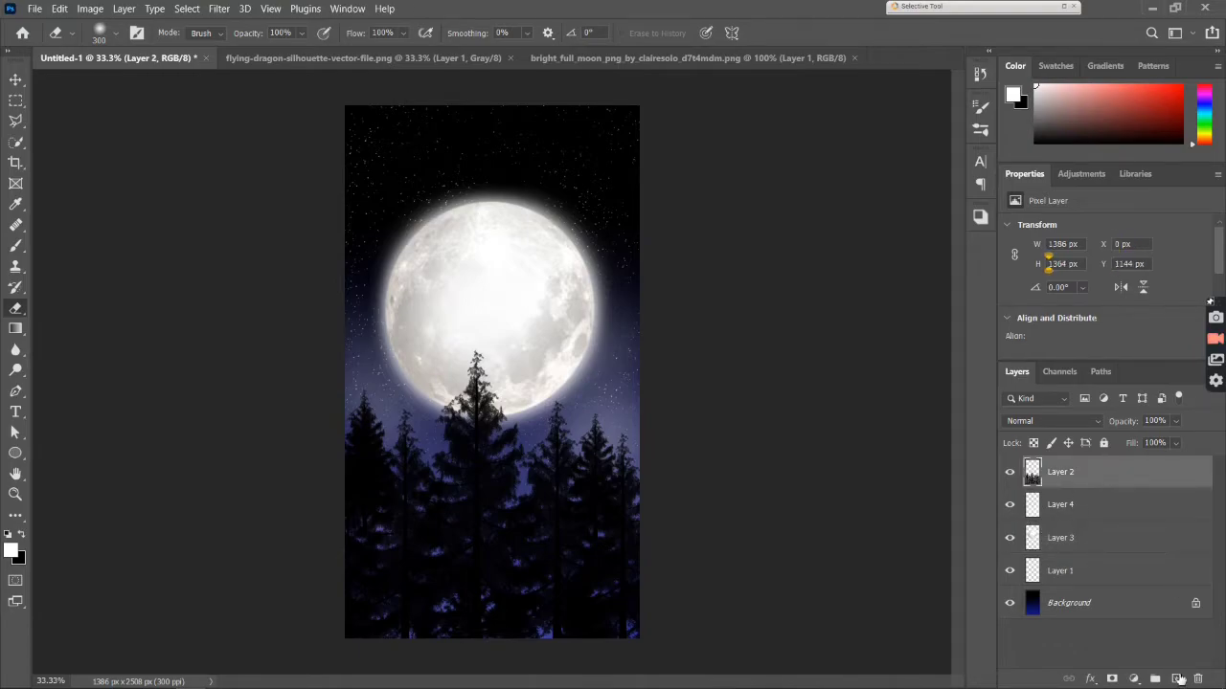
click(1179, 677)
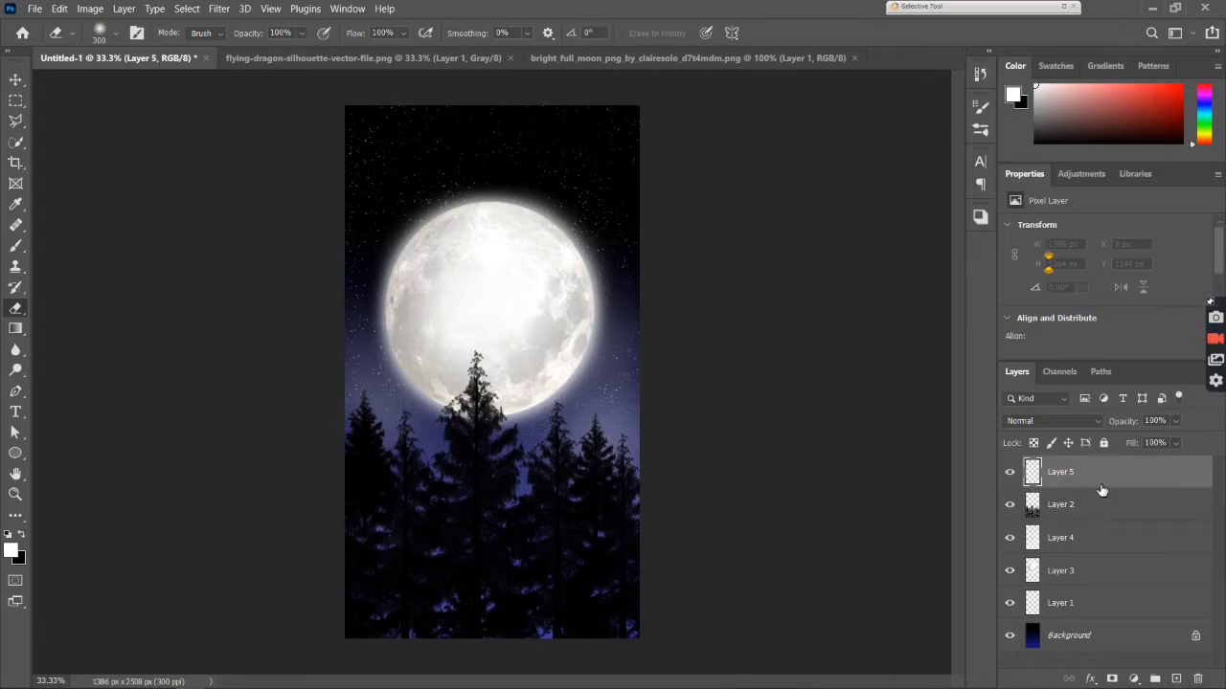
drag(1101, 490, 1097, 488)
alt+click(1098, 489)
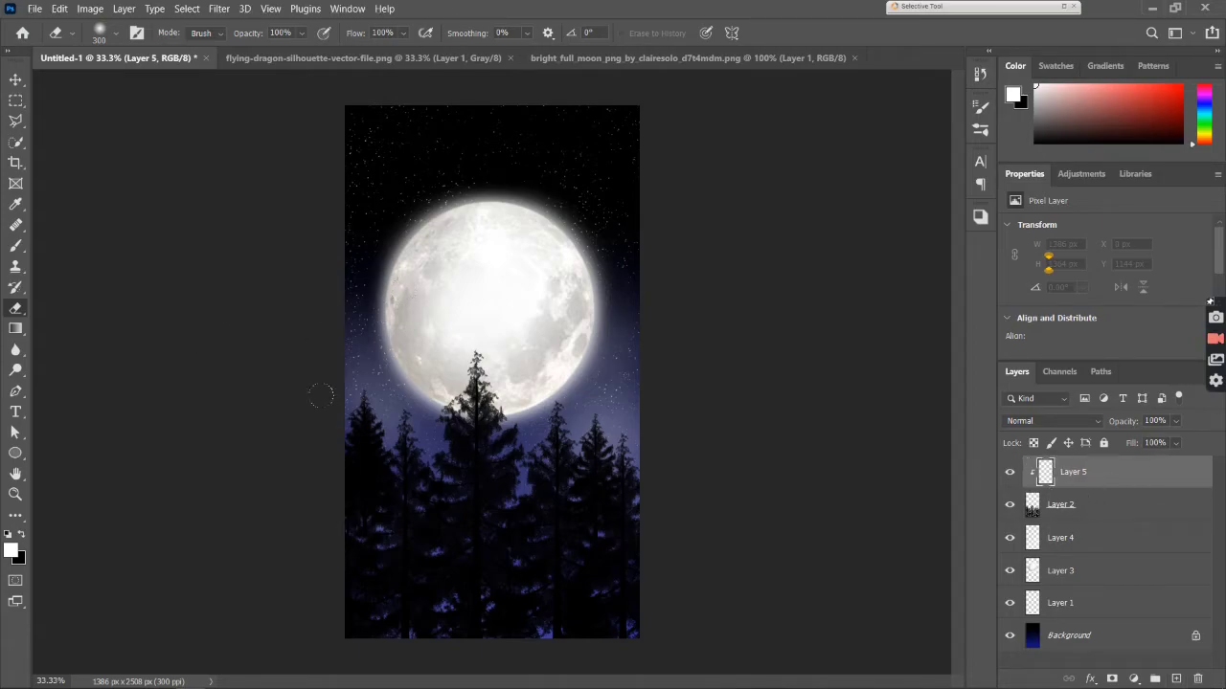
Brush white light over the tree tops, then undo the left-side strokes.
click(12, 247)
mouse_move(464, 388)
mouse_down()
mouse_move(498, 436)
mouse_move(588, 448)
mouse_move(663, 530)
mouse_up()
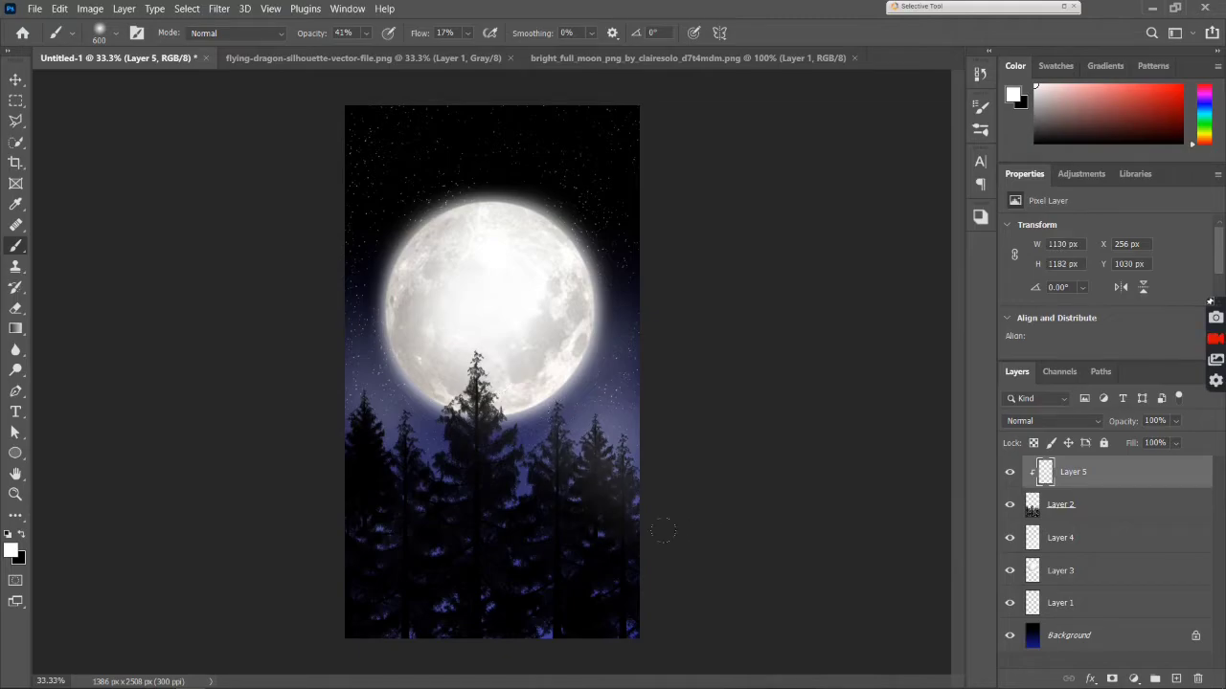
drag(359, 450, 427, 534)
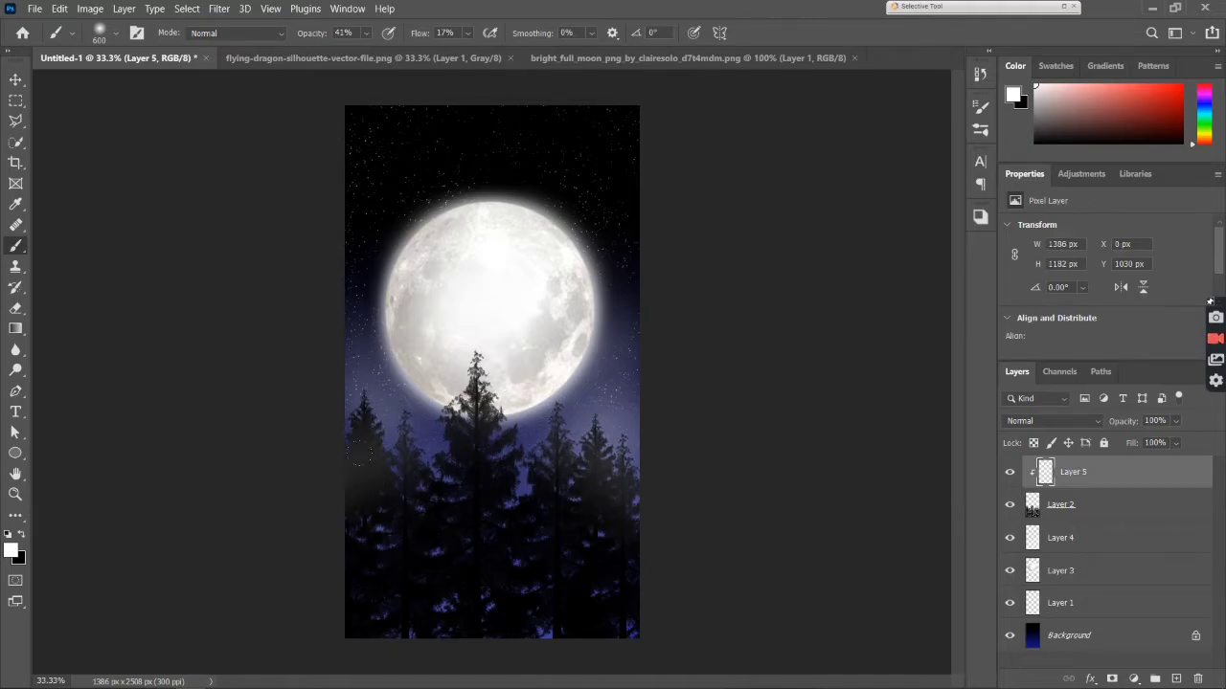
drag(358, 451, 375, 490)
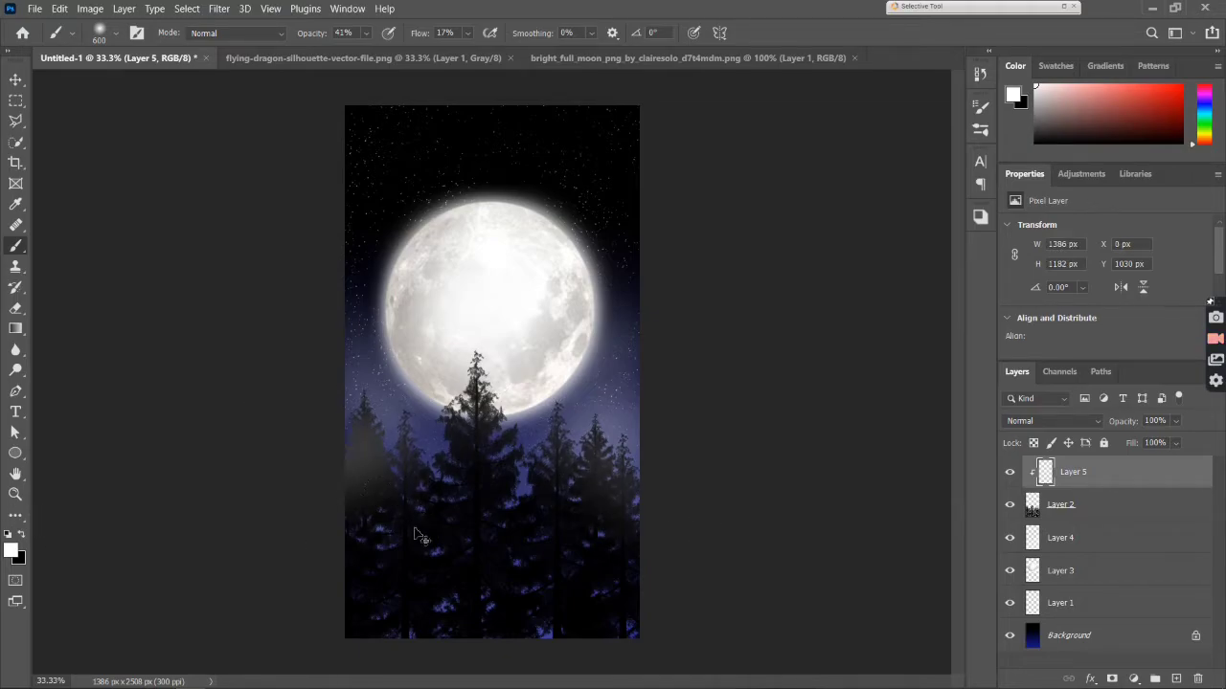
key(ctrl+z)
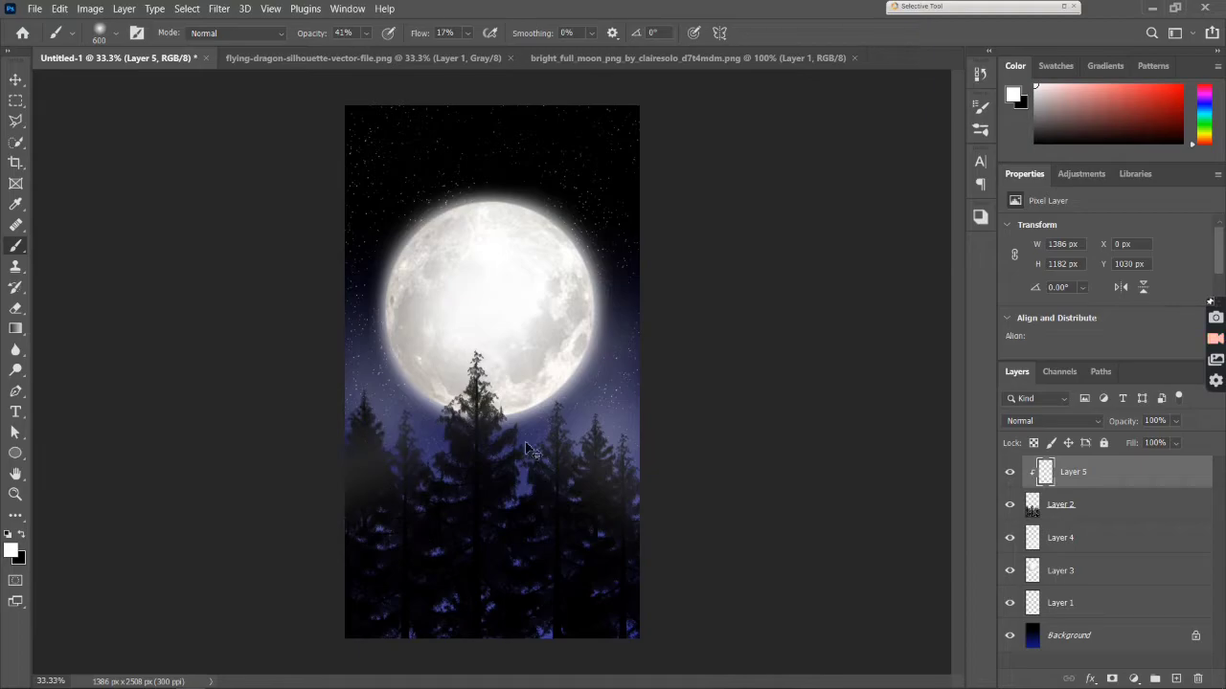
key(ctrl+z)
key(ctrl+z)
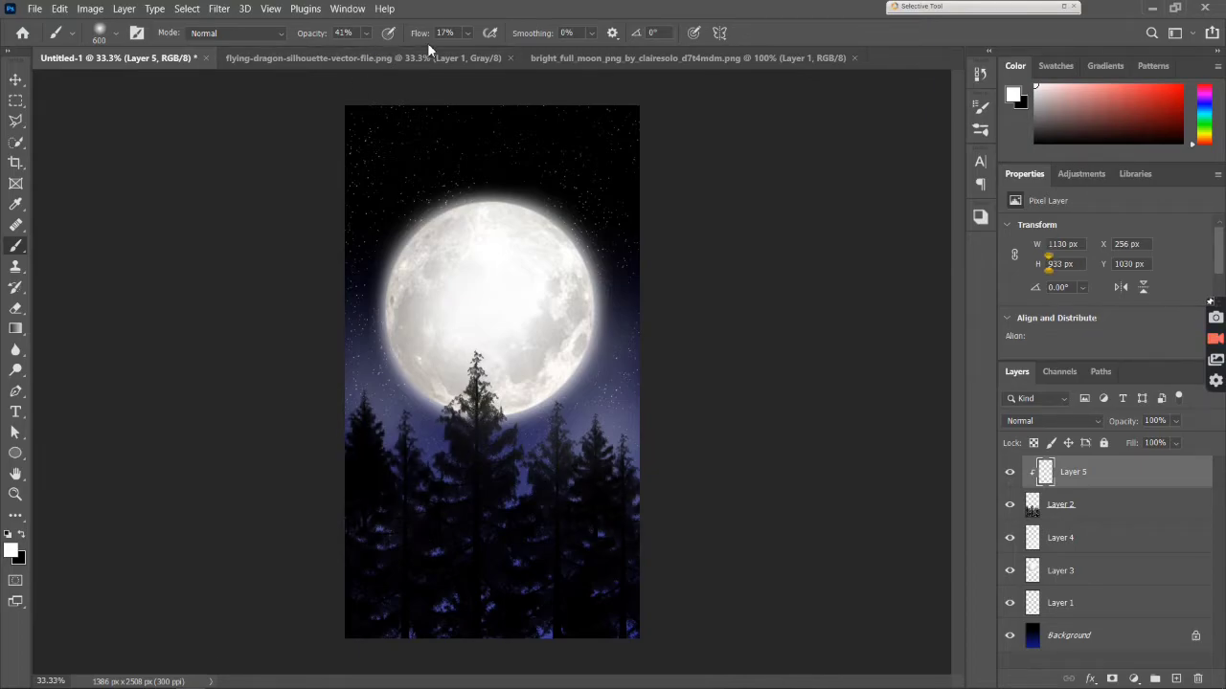
Set brush flow to 10% and opacity to 26%, then paint faint light across the trees.
drag(419, 33, 402, 36)
drag(402, 36, 406, 36)
key(Return)
drag(314, 37, 306, 37)
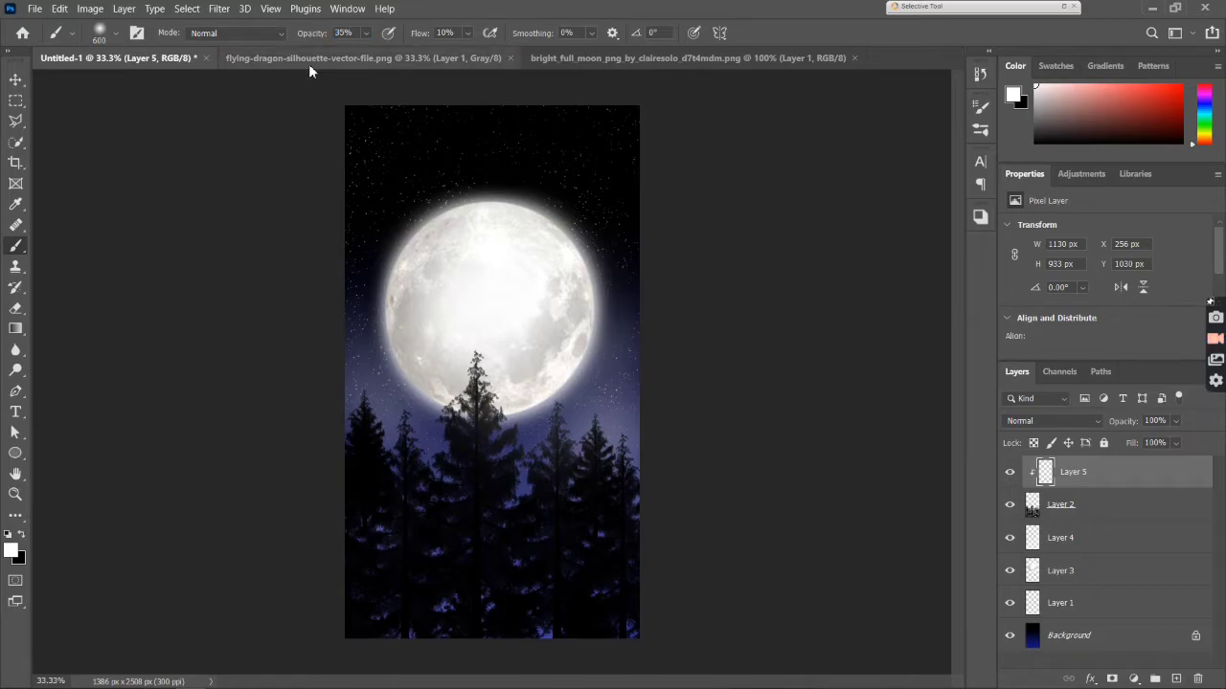
drag(306, 38, 299, 38)
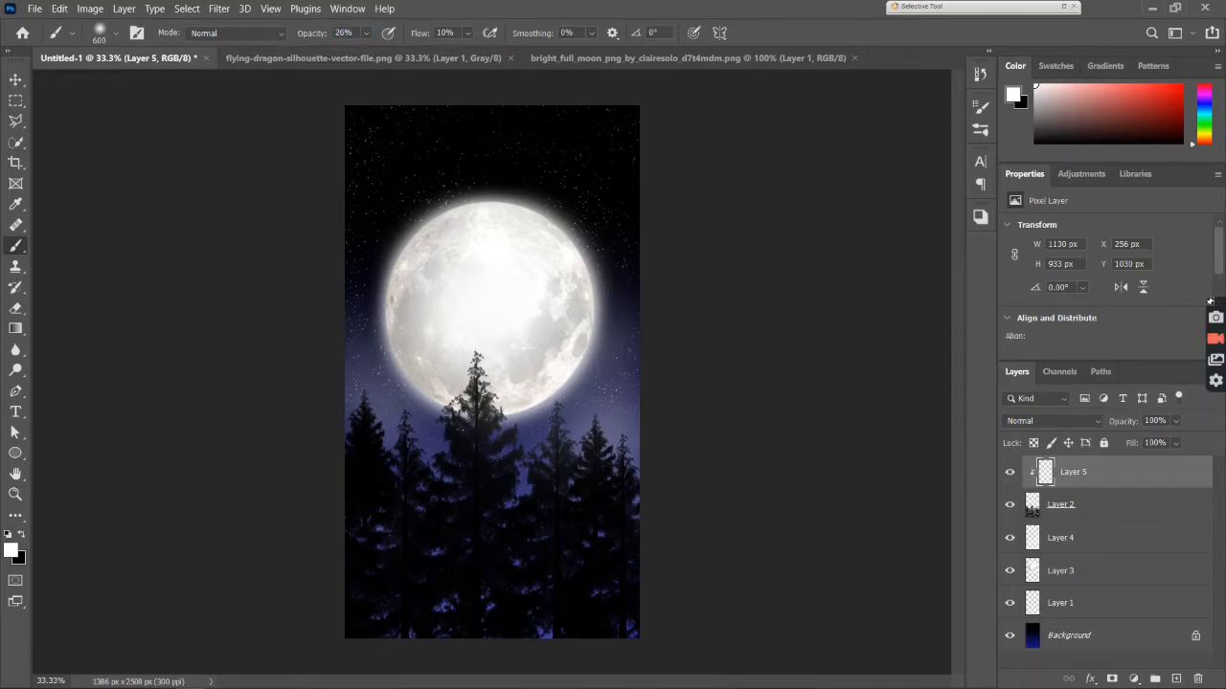
drag(513, 460, 452, 437)
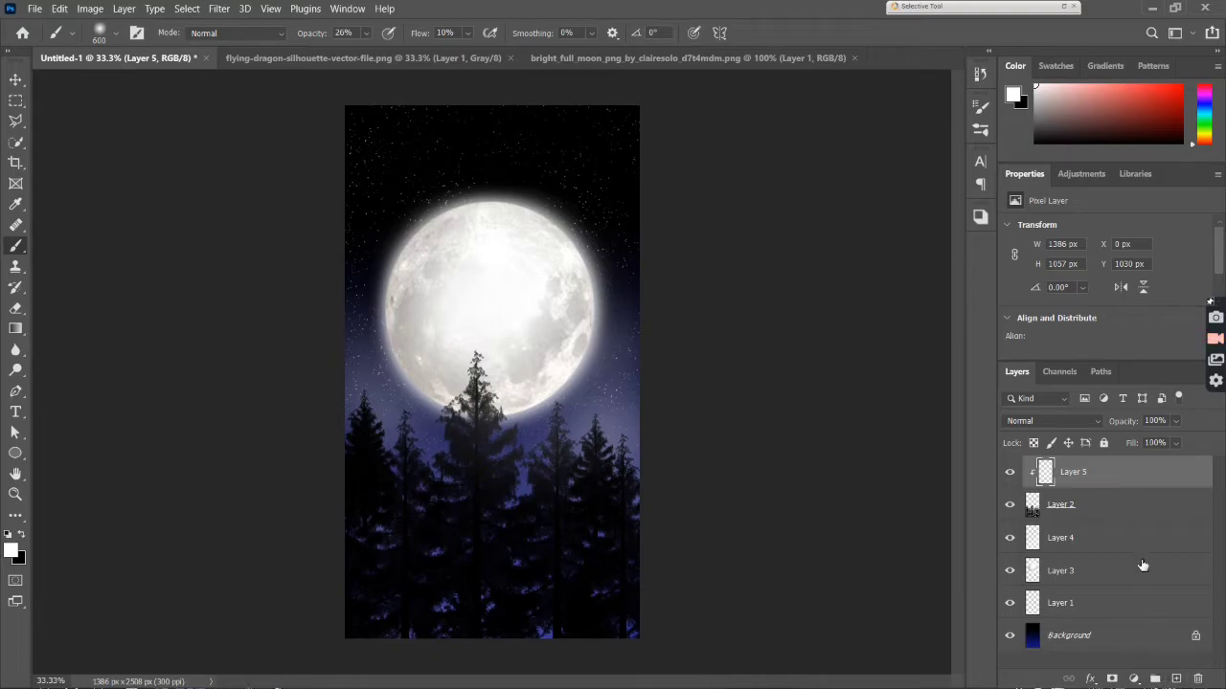
Add a new layer and bring the dragon silhouette image into the poster.
click(1175, 678)
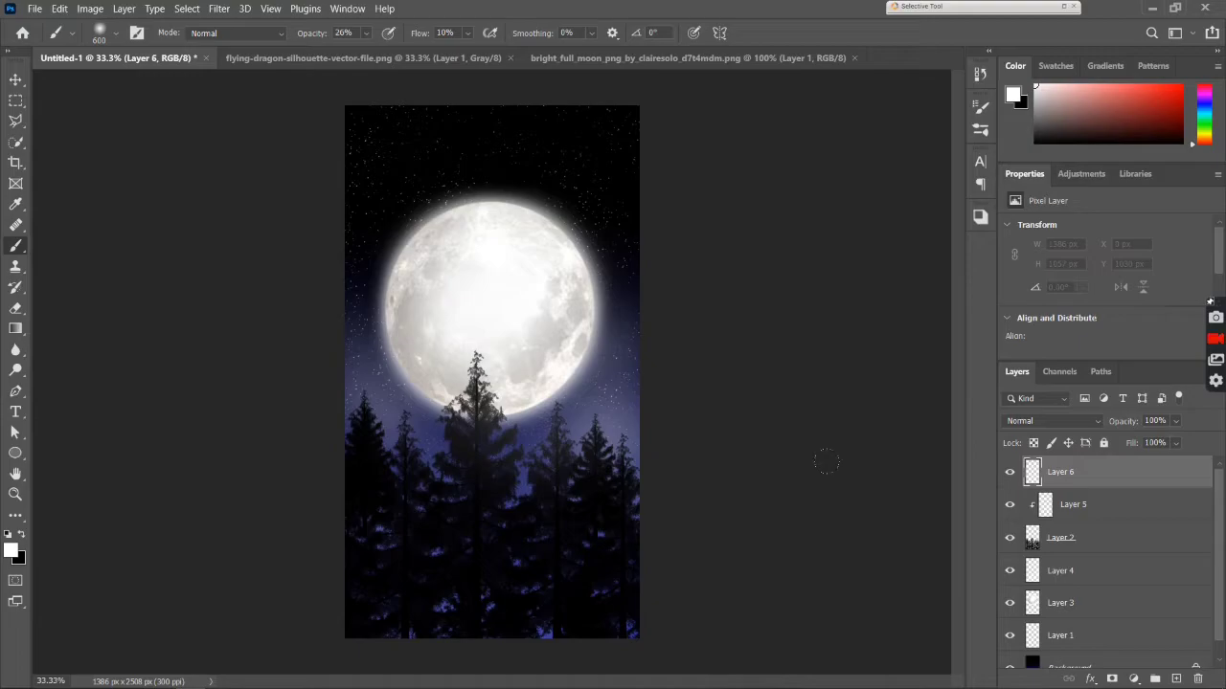
click(364, 58)
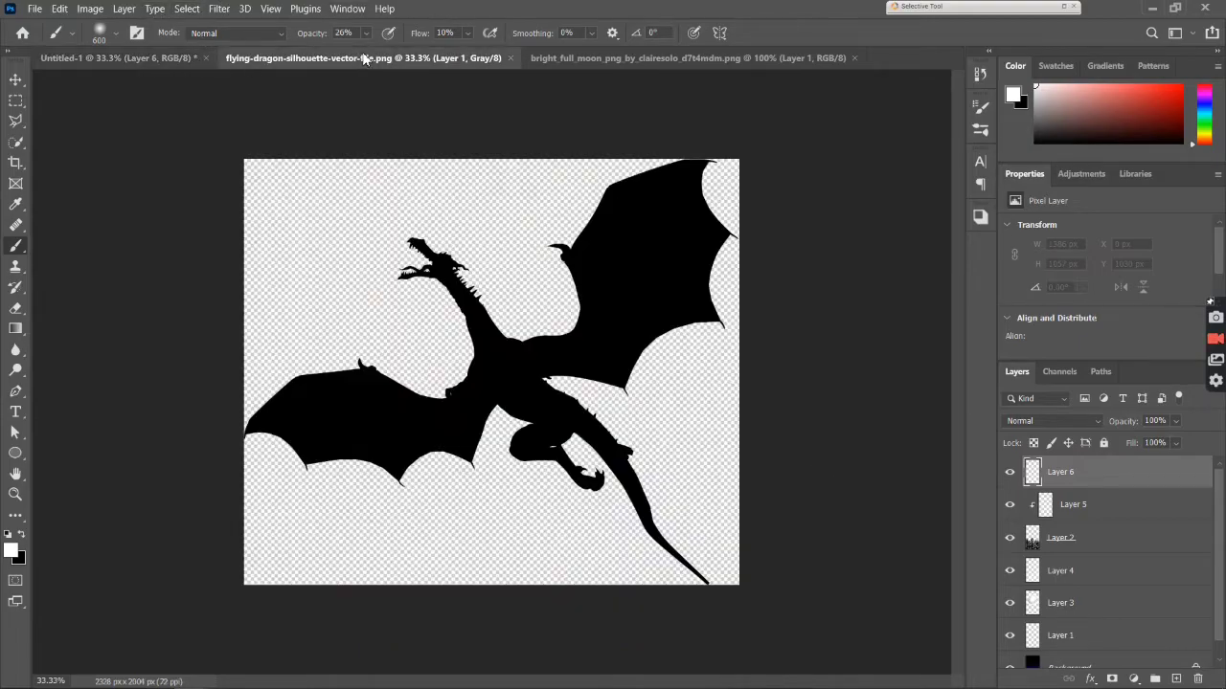
click(15, 79)
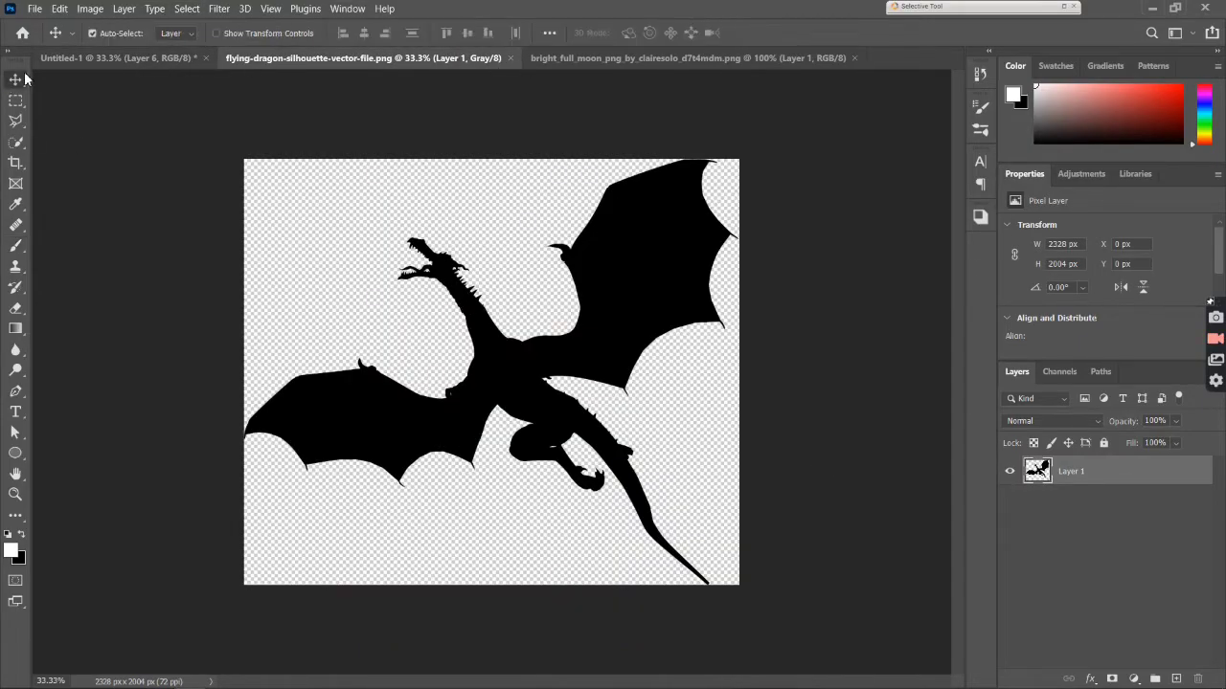
mouse_move(474, 322)
mouse_down()
mouse_move(390, 226)
mouse_move(189, 63)
mouse_move(485, 297)
mouse_up()
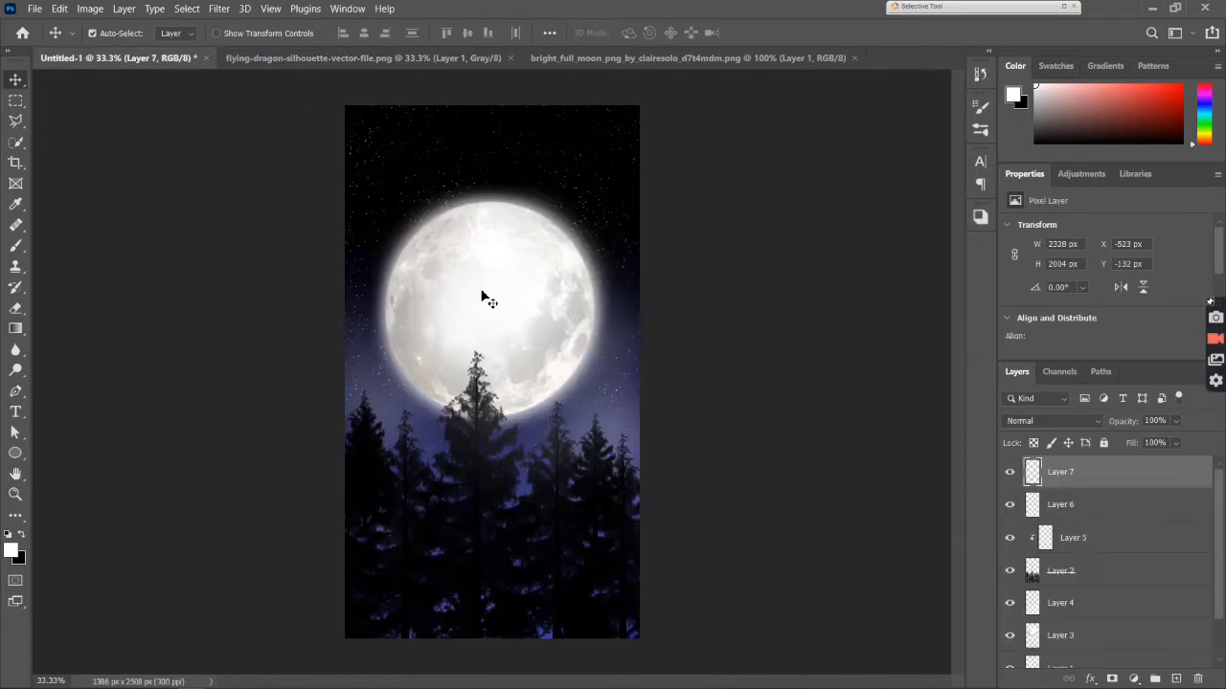
Scale the dragon to about 36%, rotate it about 30.55°, and centre it over the moon.
key(ctrl+t)
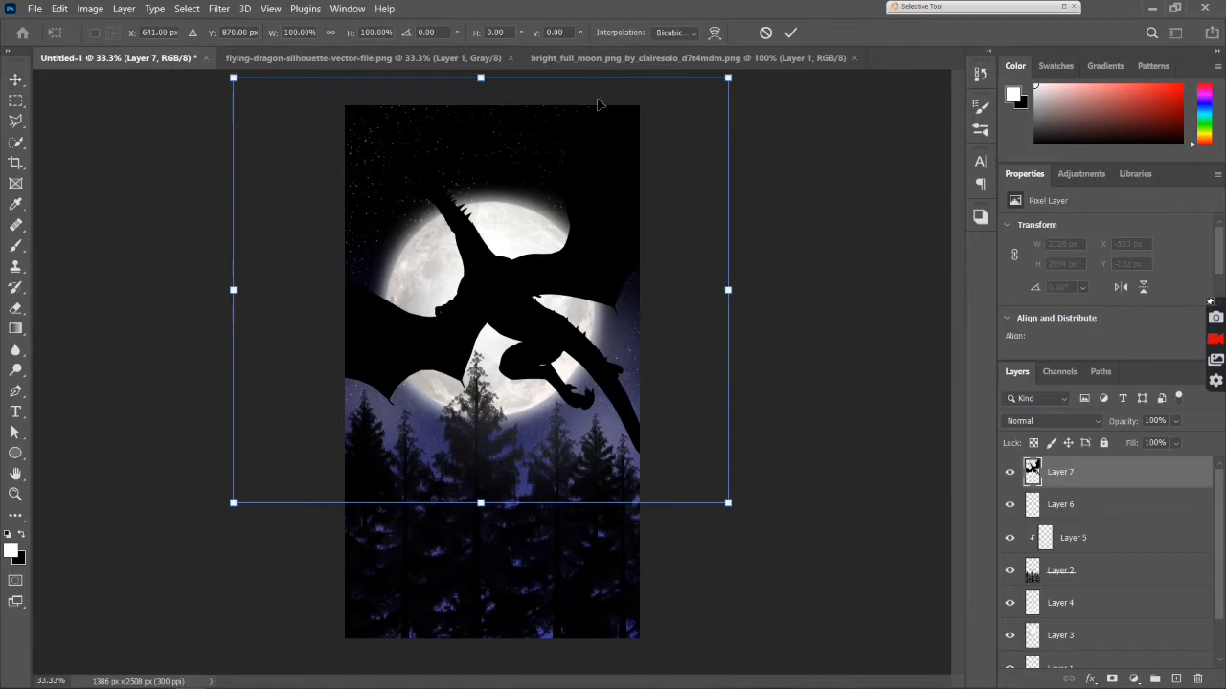
drag(728, 76, 446, 275)
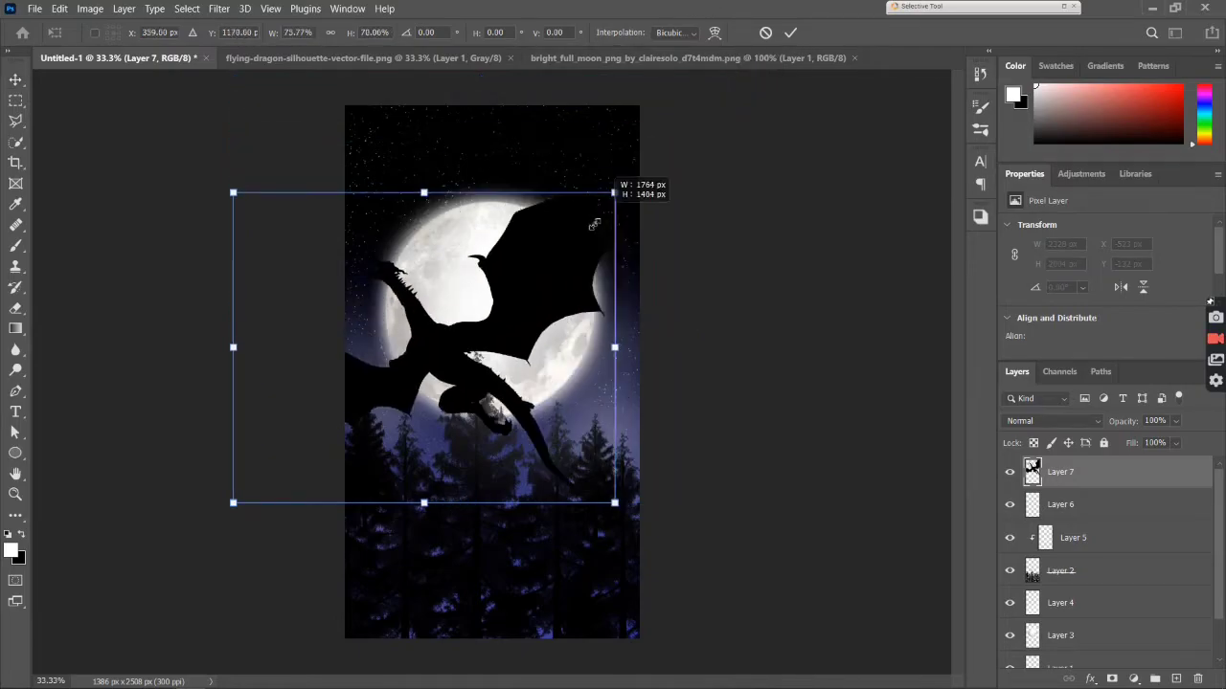
drag(350, 367, 477, 268)
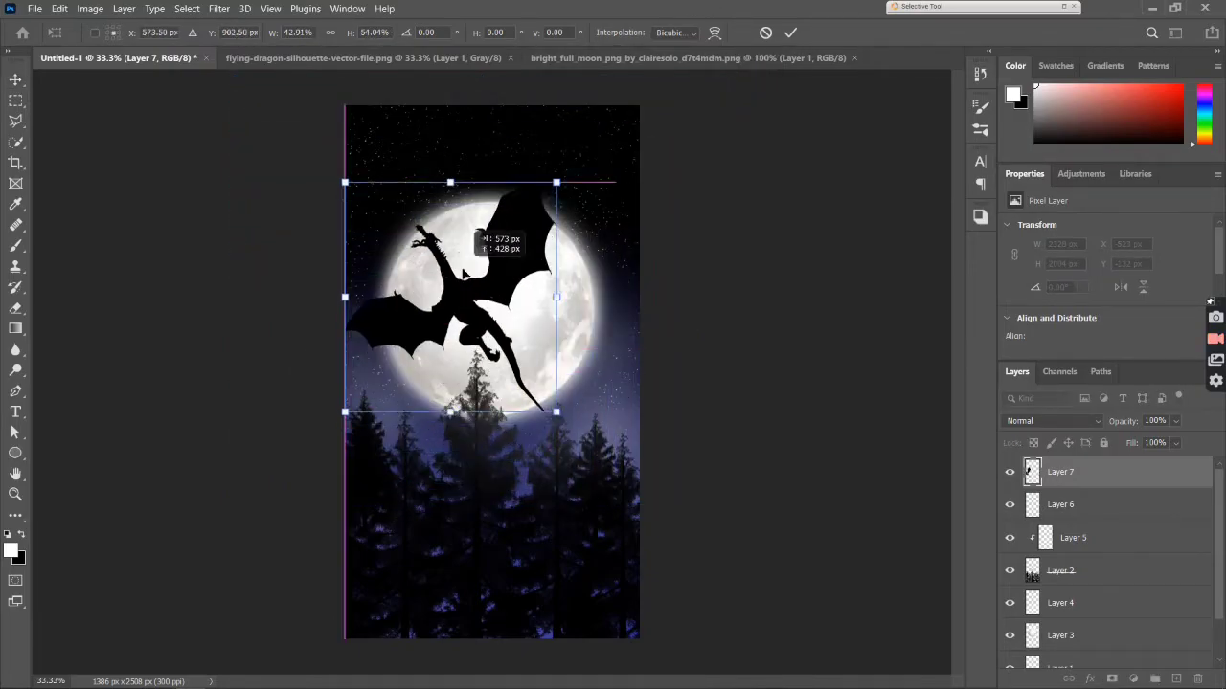
drag(575, 148, 432, 126)
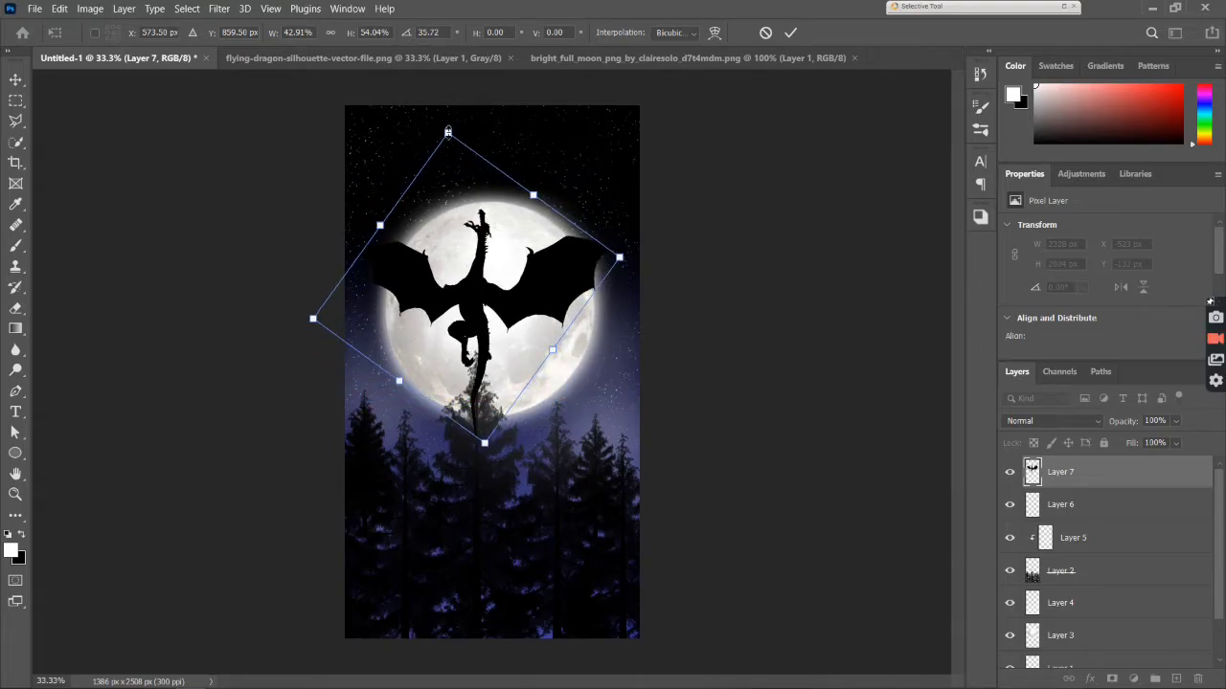
mouse_move(448, 132)
mouse_down()
mouse_move(467, 205)
mouse_move(422, 208)
mouse_up()
mouse_move(452, 299)
mouse_down()
mouse_move(477, 265)
mouse_move(492, 276)
mouse_up()
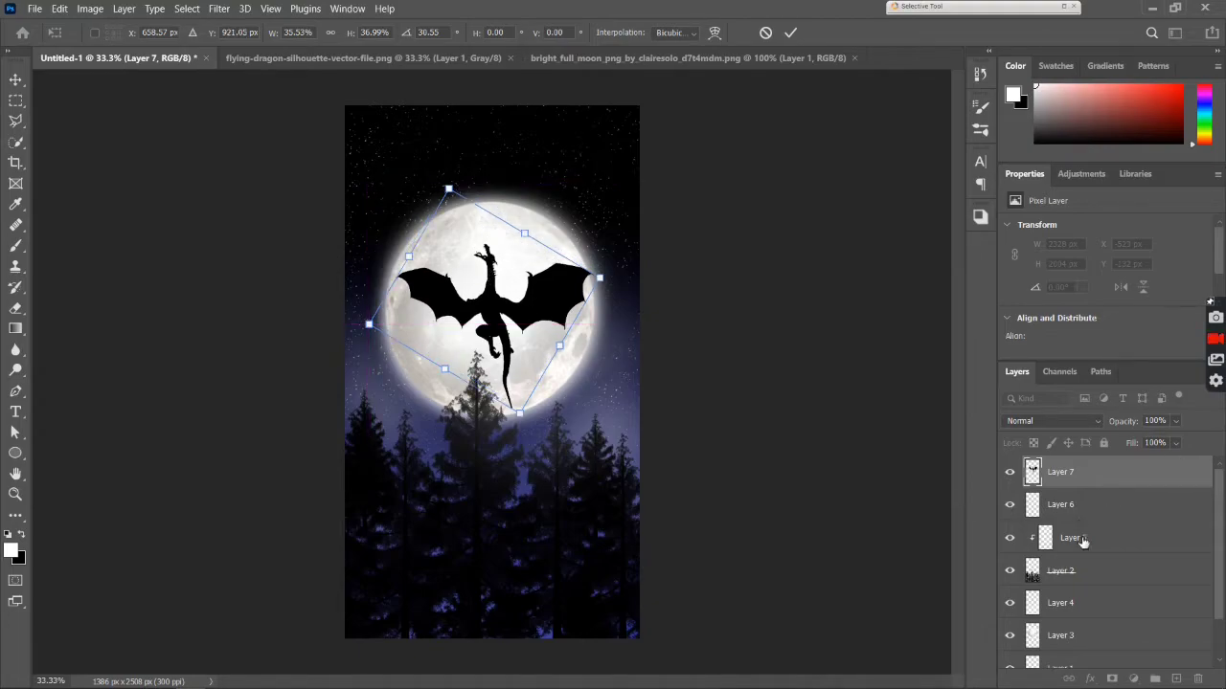
Commit the dragon transform, then enlarge the moon on Layer 3 to 1284 x 1267 px.
click(1079, 613)
click(1076, 636)
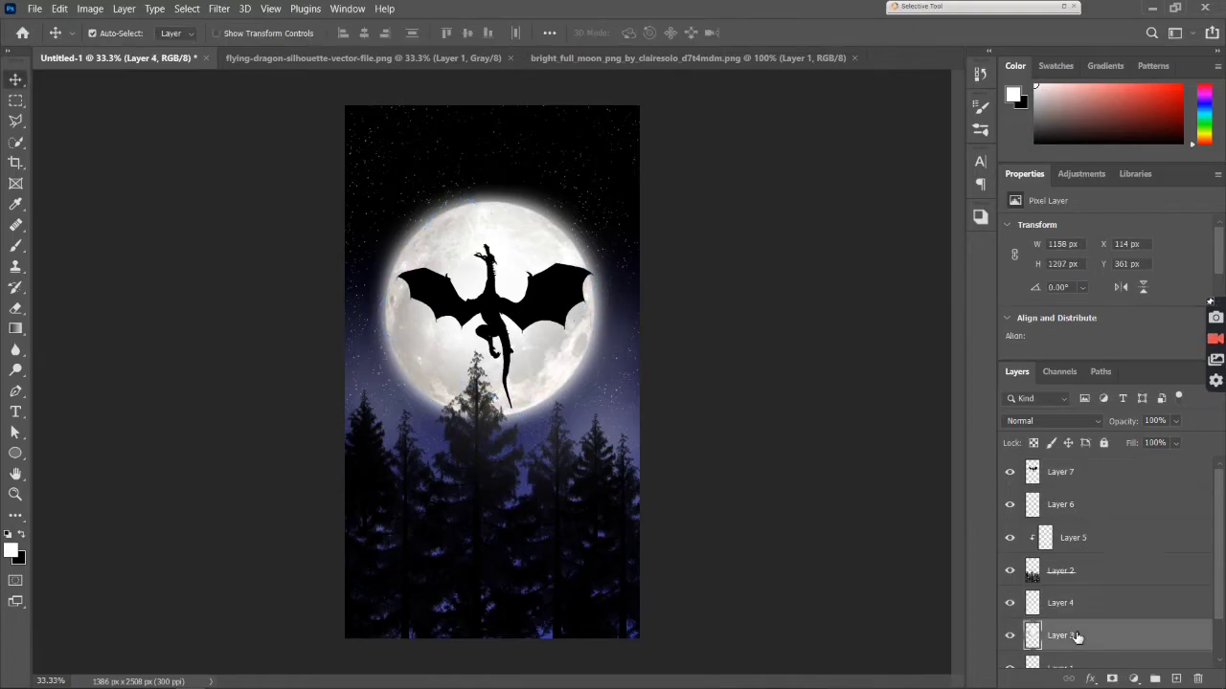
key(ctrl+t)
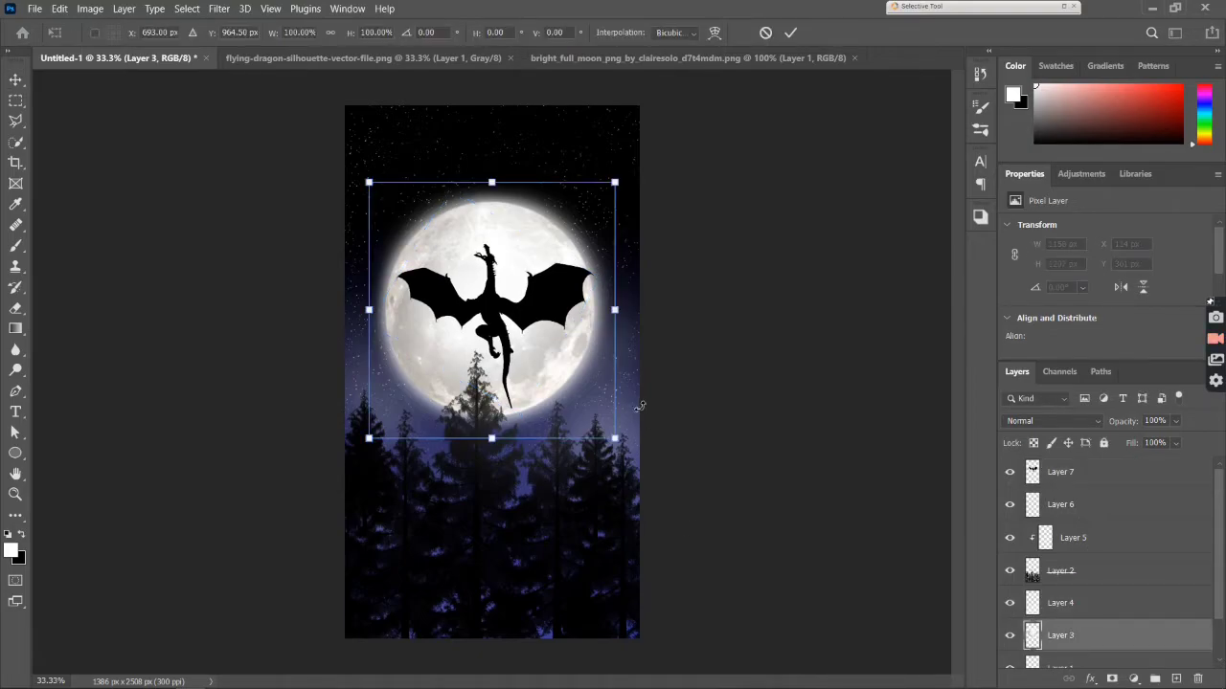
drag(483, 330, 483, 320)
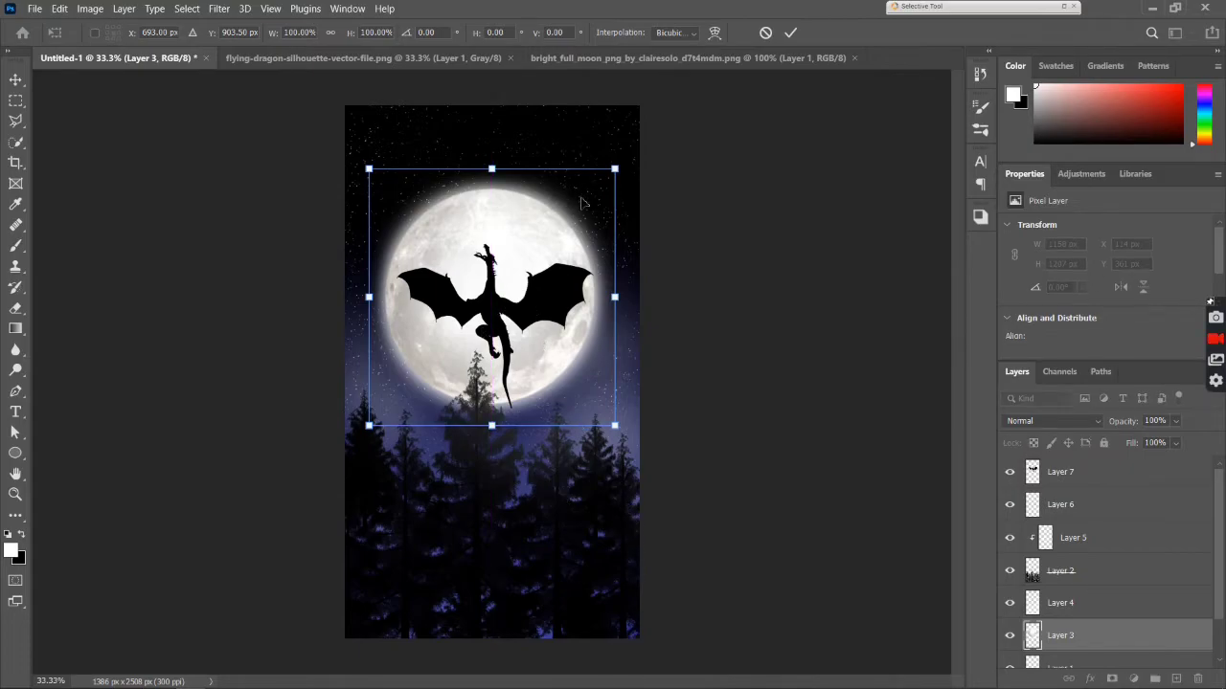
drag(615, 168, 630, 160)
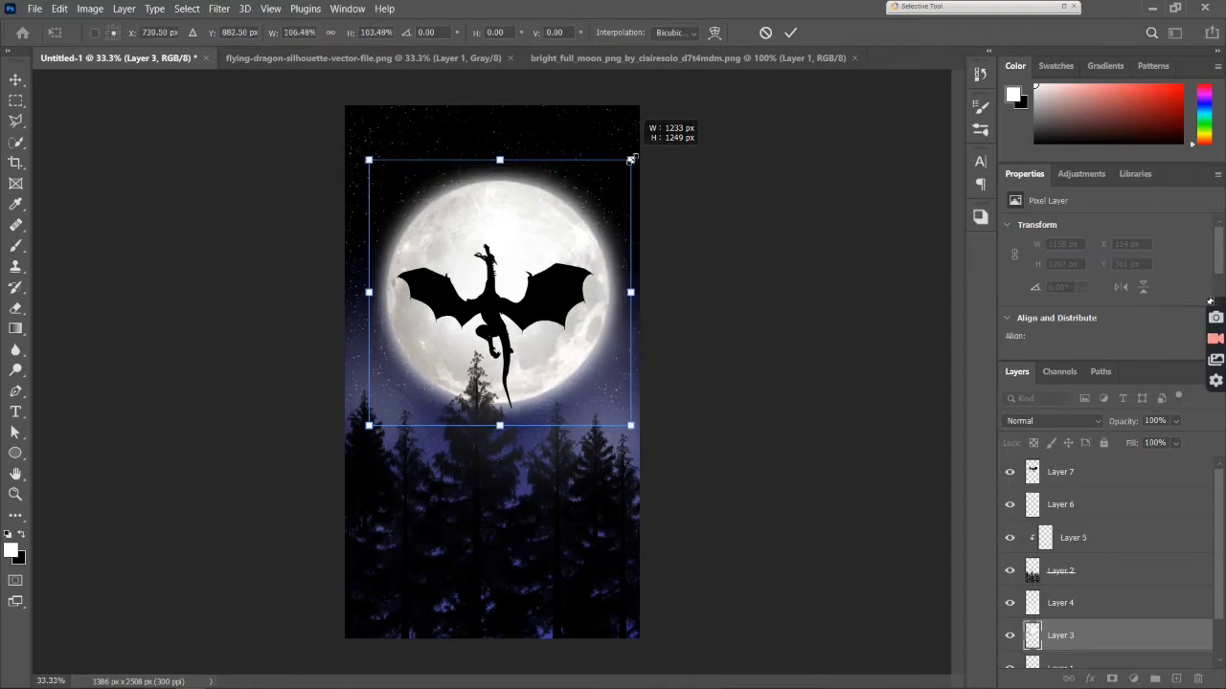
drag(367, 158, 358, 155)
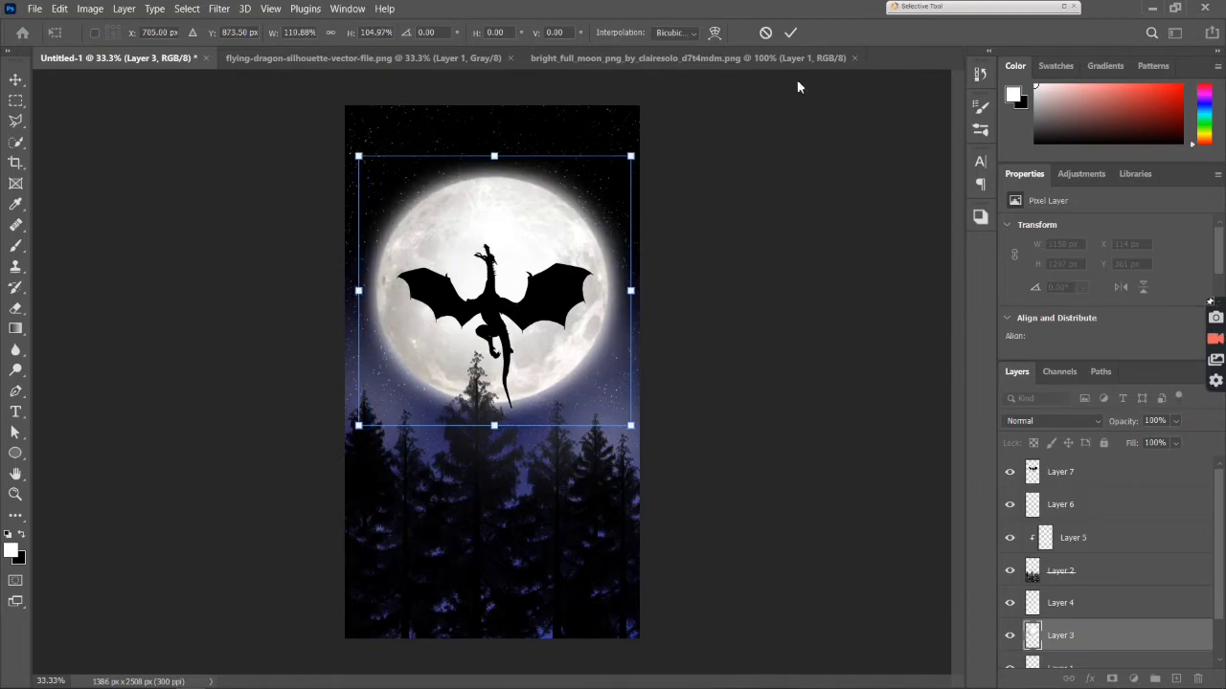
click(787, 33)
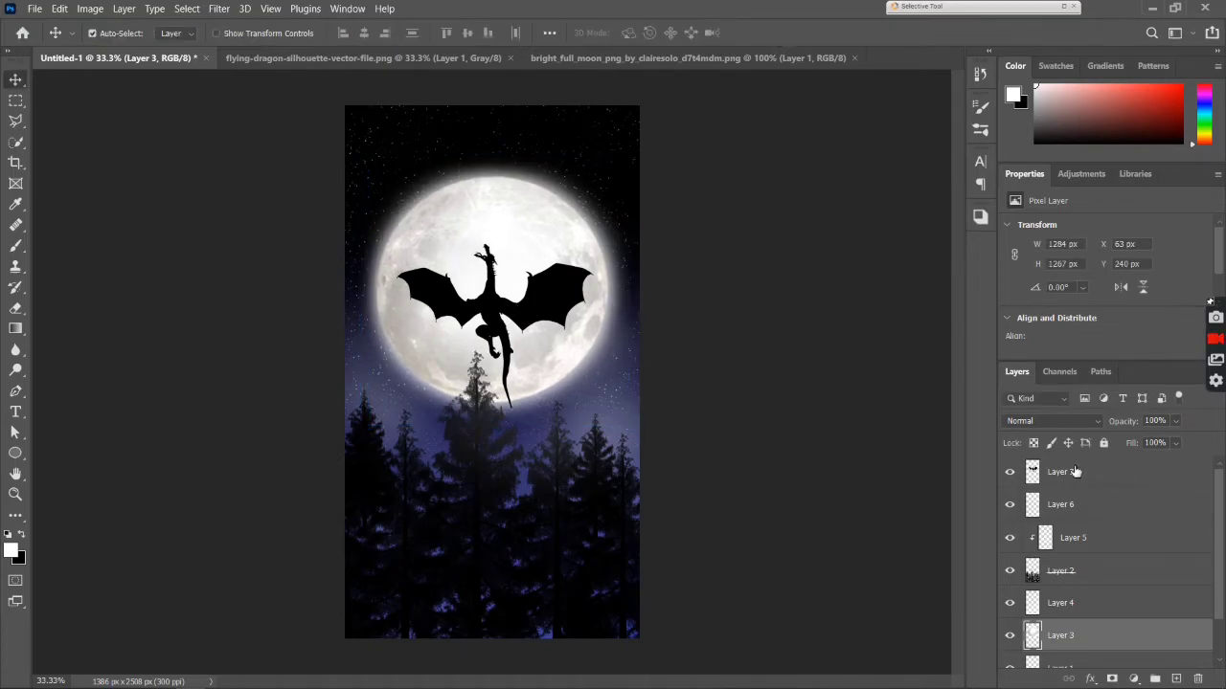
Shrink the dragon on Layer 7 slightly and move it higher over the moon.
click(605, 358)
key(ctrl+t)
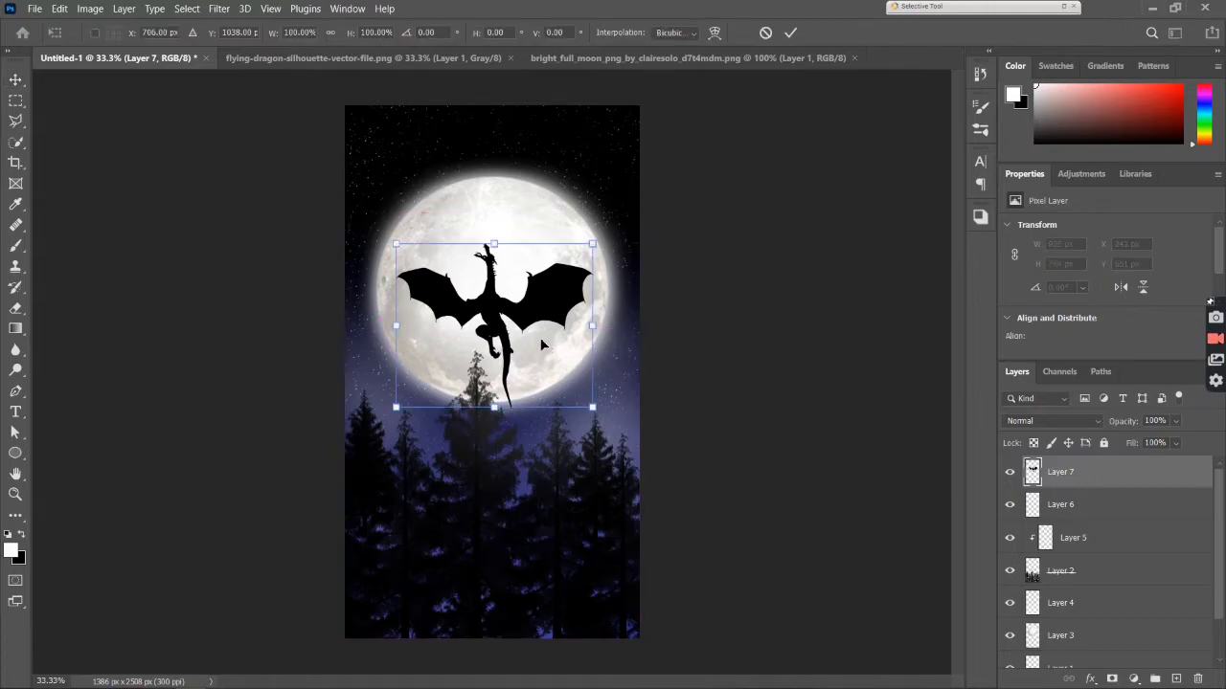
drag(501, 340, 498, 318)
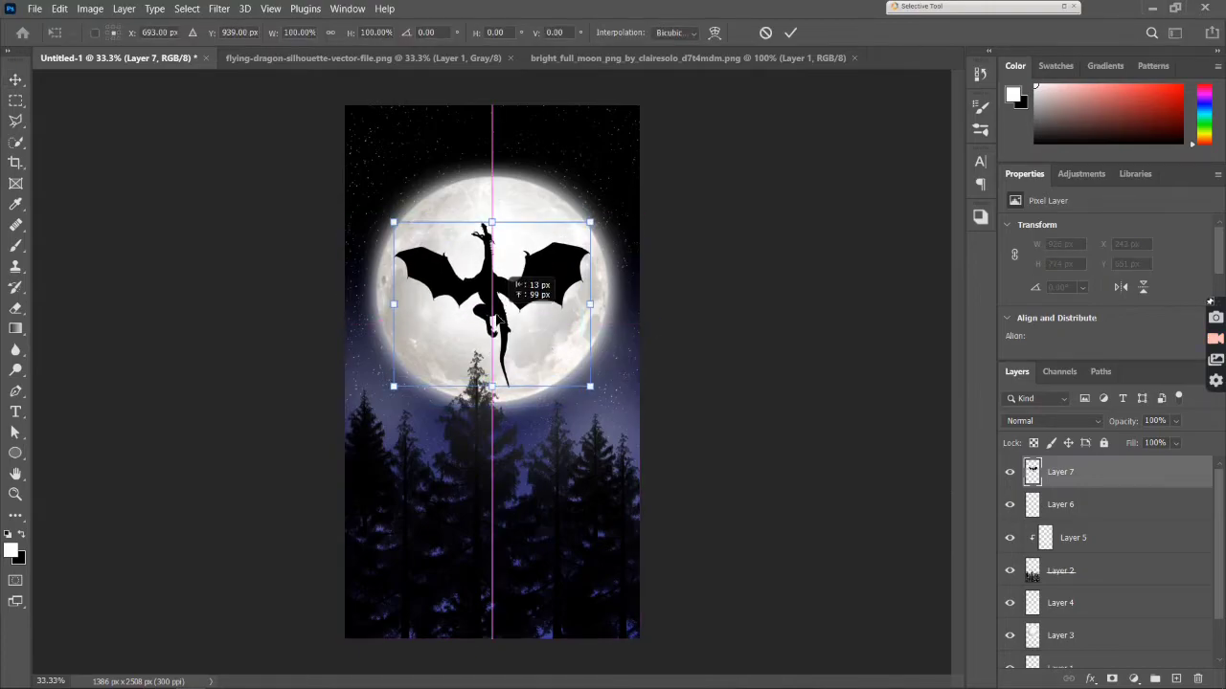
drag(590, 386, 587, 384)
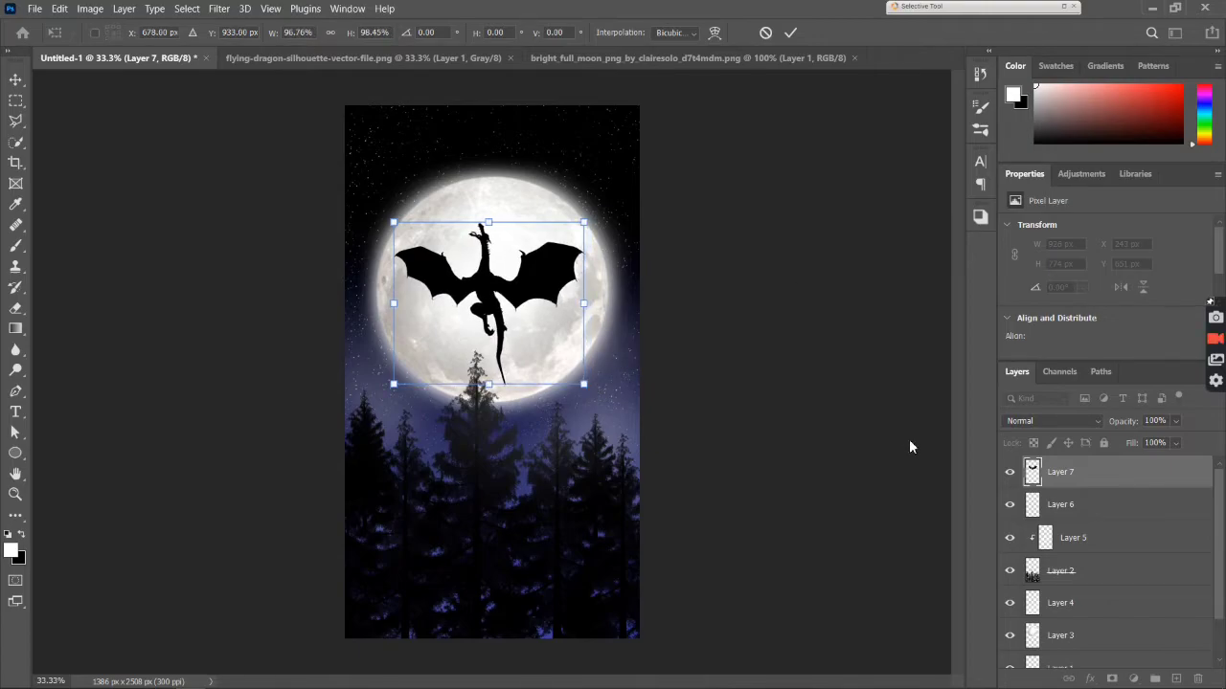
Restack the dragon's Layer 7 directly above the moon's Layer 3.
drag(1139, 480, 1119, 537)
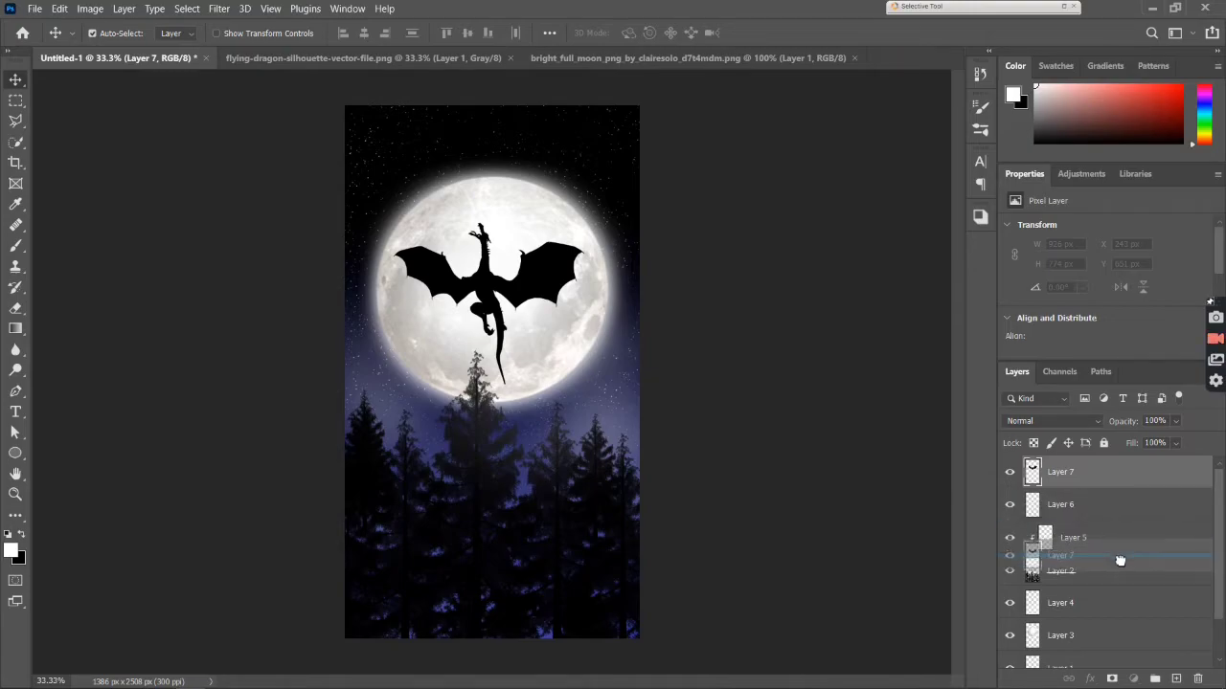
mouse_move(1119, 536)
mouse_down()
mouse_move(1110, 521)
mouse_move(1109, 567)
mouse_up()
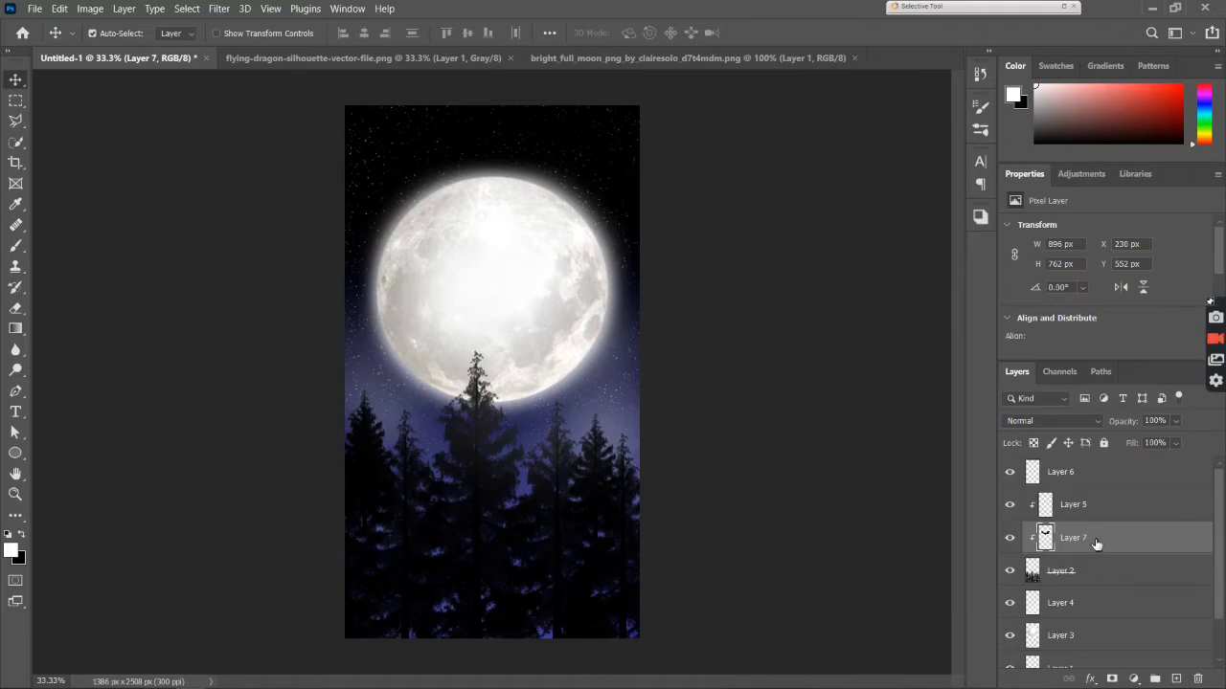
key(ctrl+a)
key(ctrl+d)
key(ctrl+shift+bracketright)
drag(1080, 471, 1078, 589)
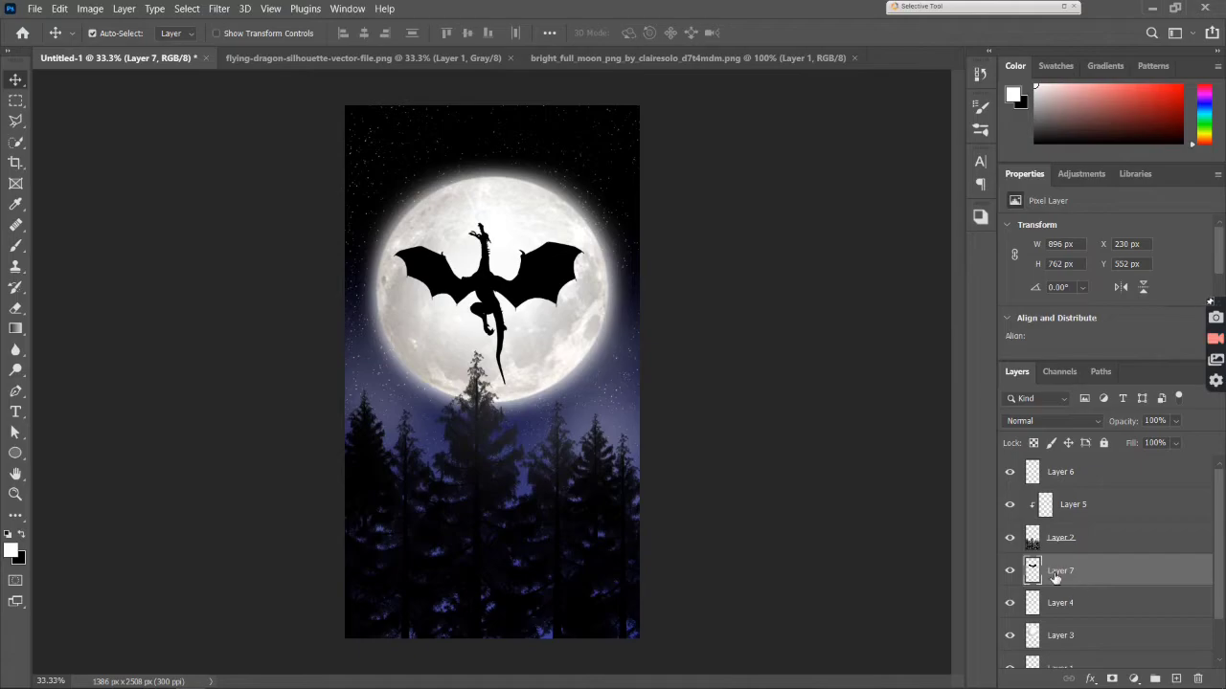
drag(1140, 574, 1125, 632)
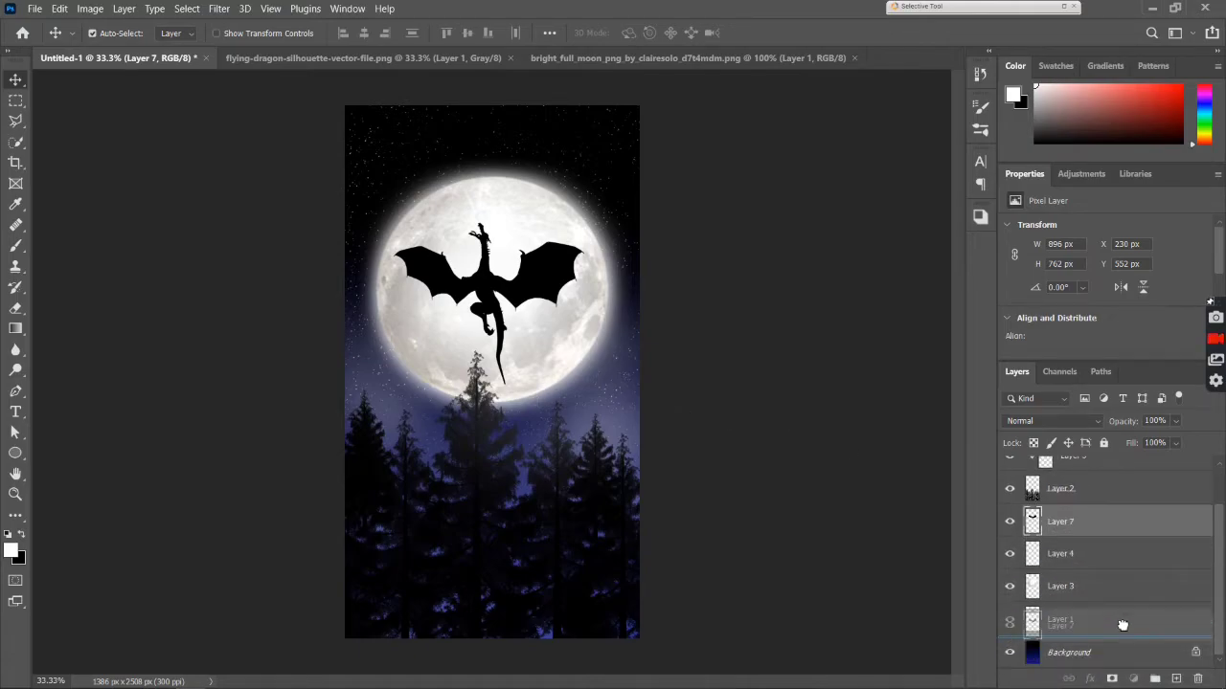
drag(1125, 632, 1099, 536)
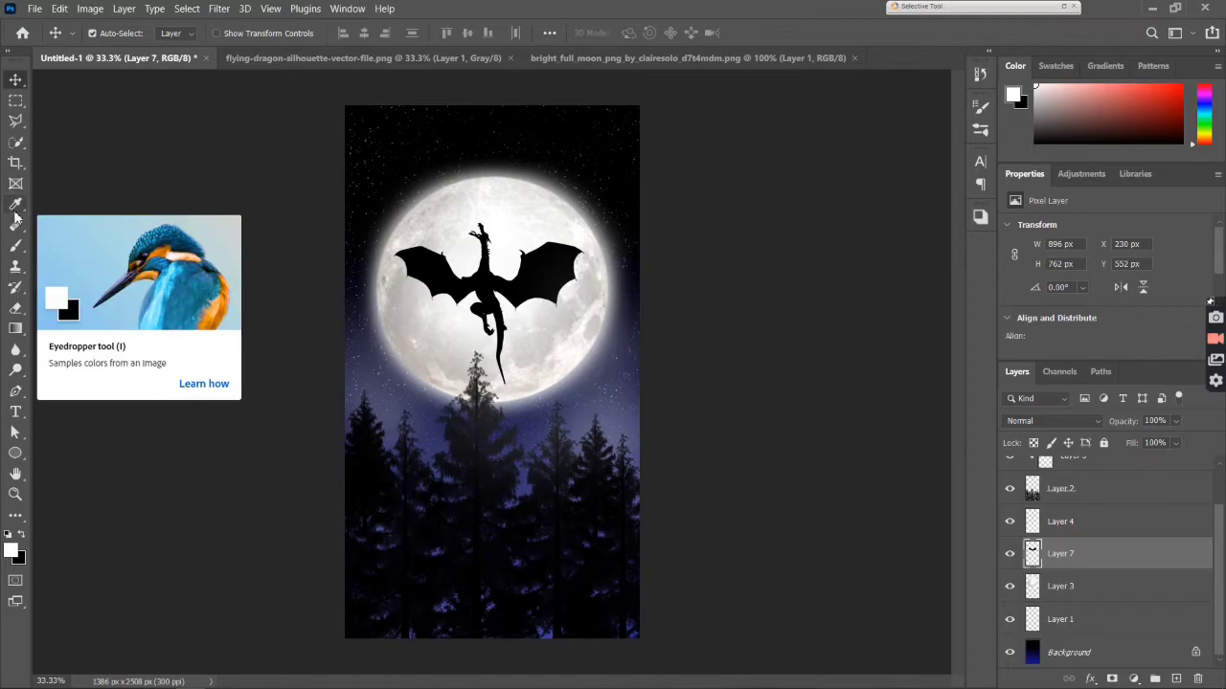
Paint the first faint white strokes on the dragon layer with the soft brush.
click(16, 246)
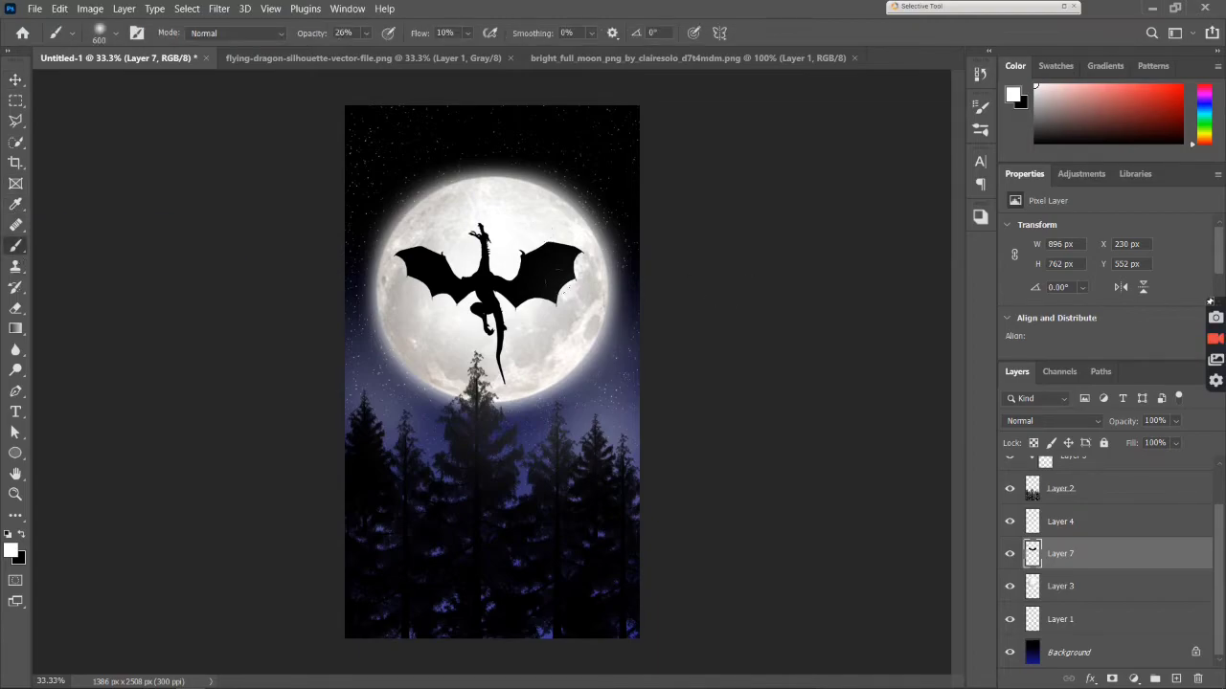
click(579, 330)
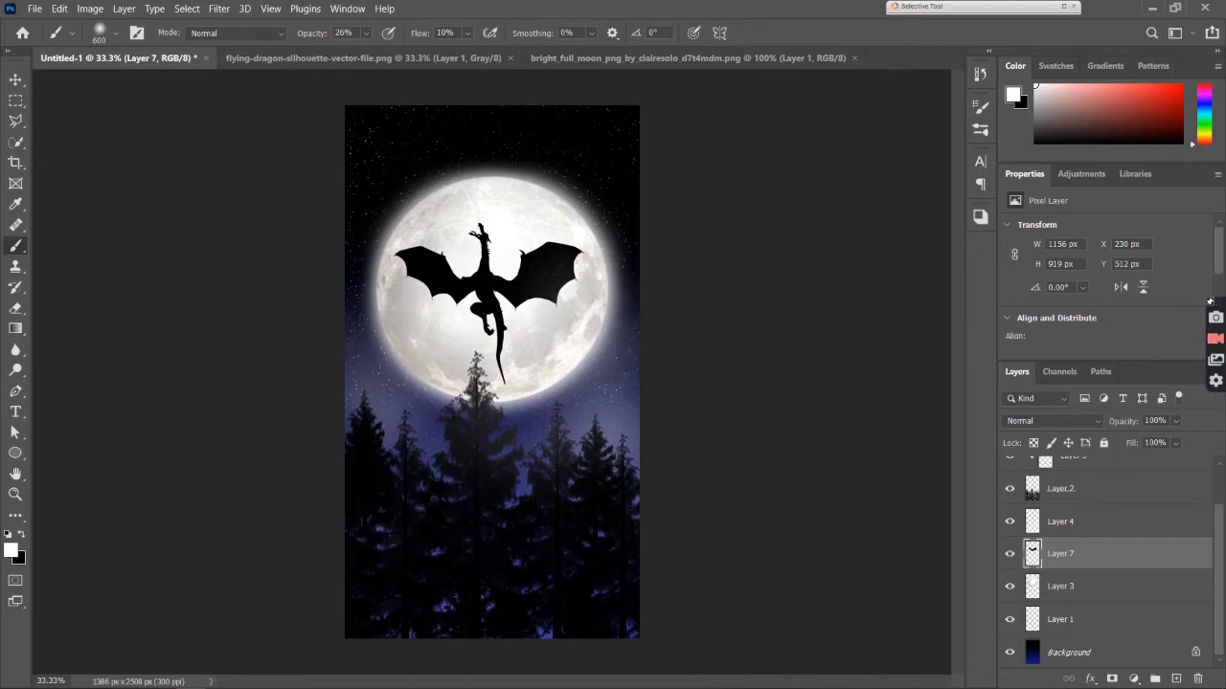
drag(574, 346, 574, 485)
drag(572, 177, 607, 216)
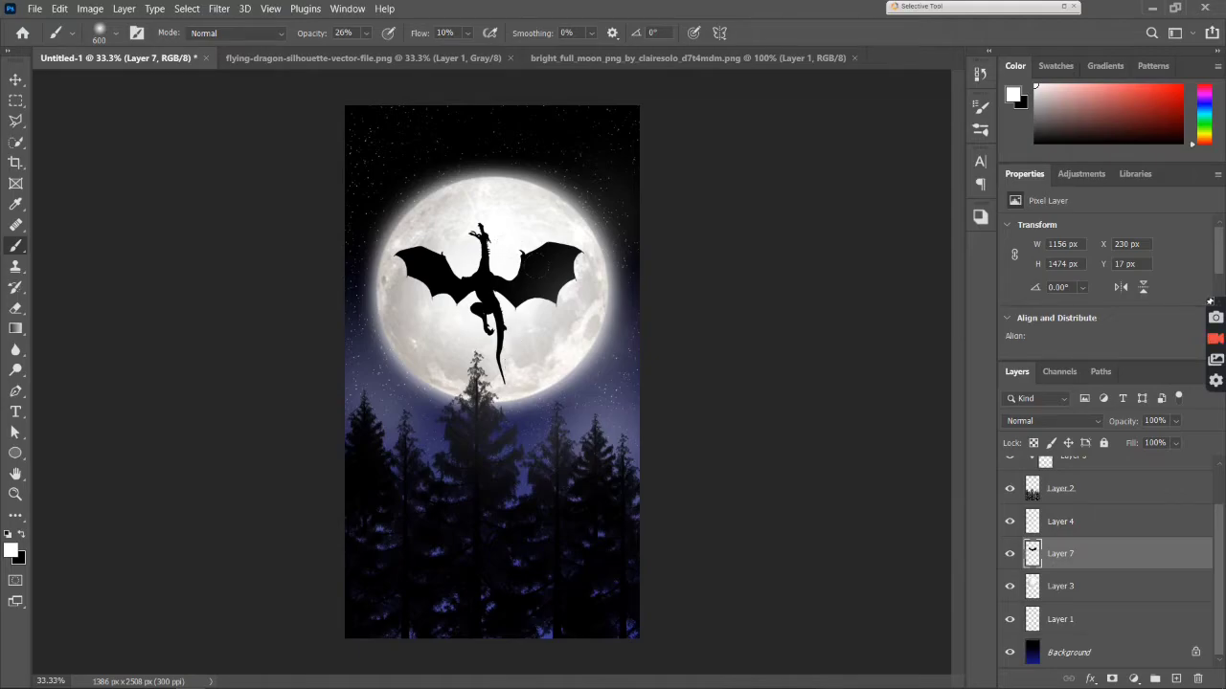
Zoom in closely on the dragon, then return to the Brush tool.
key(z)
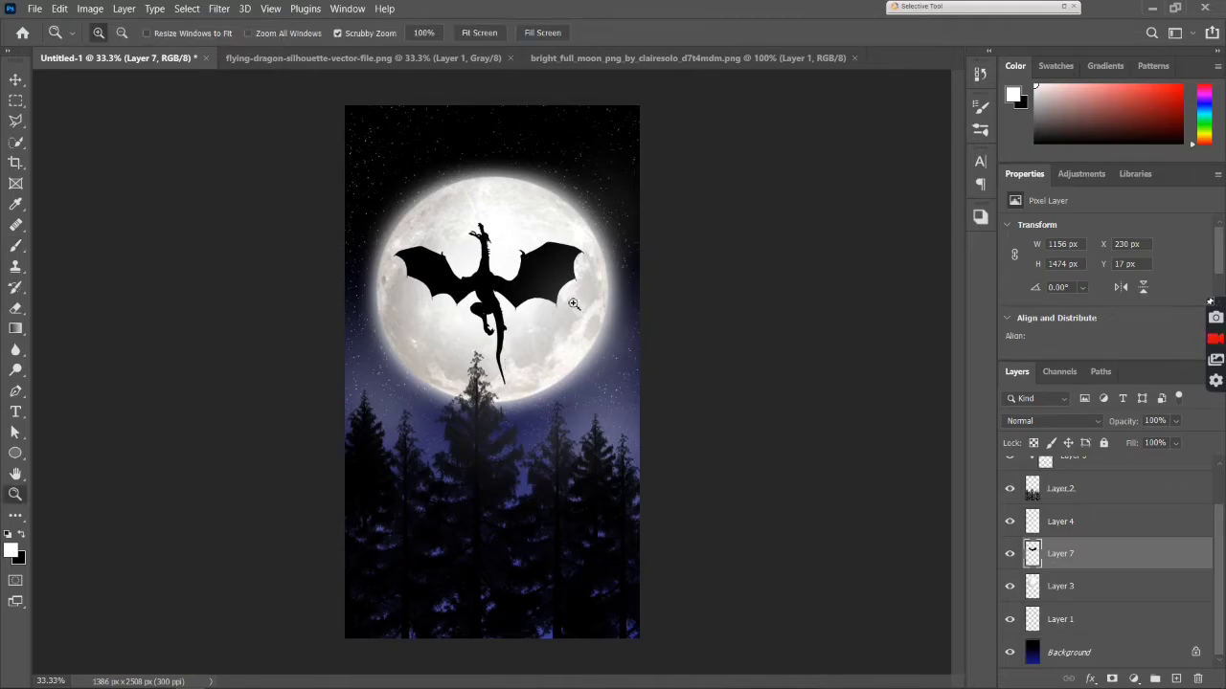
click(573, 305)
click(574, 305)
scroll(561, 292, up, 1)
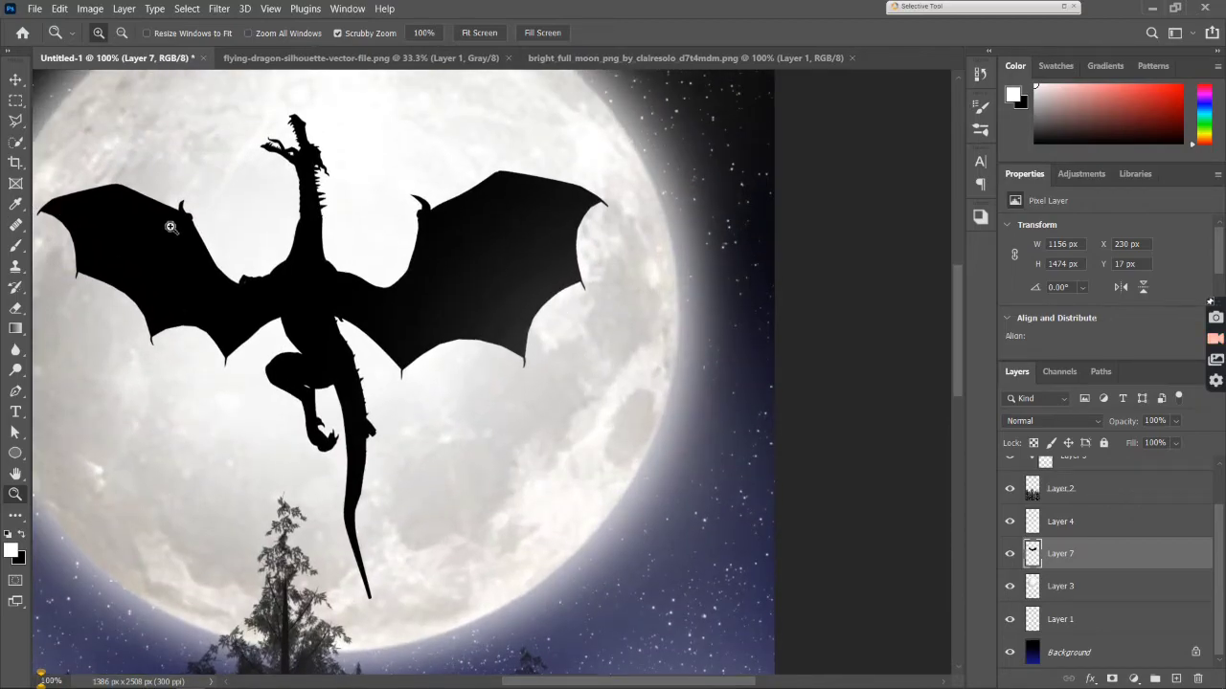
key(b)
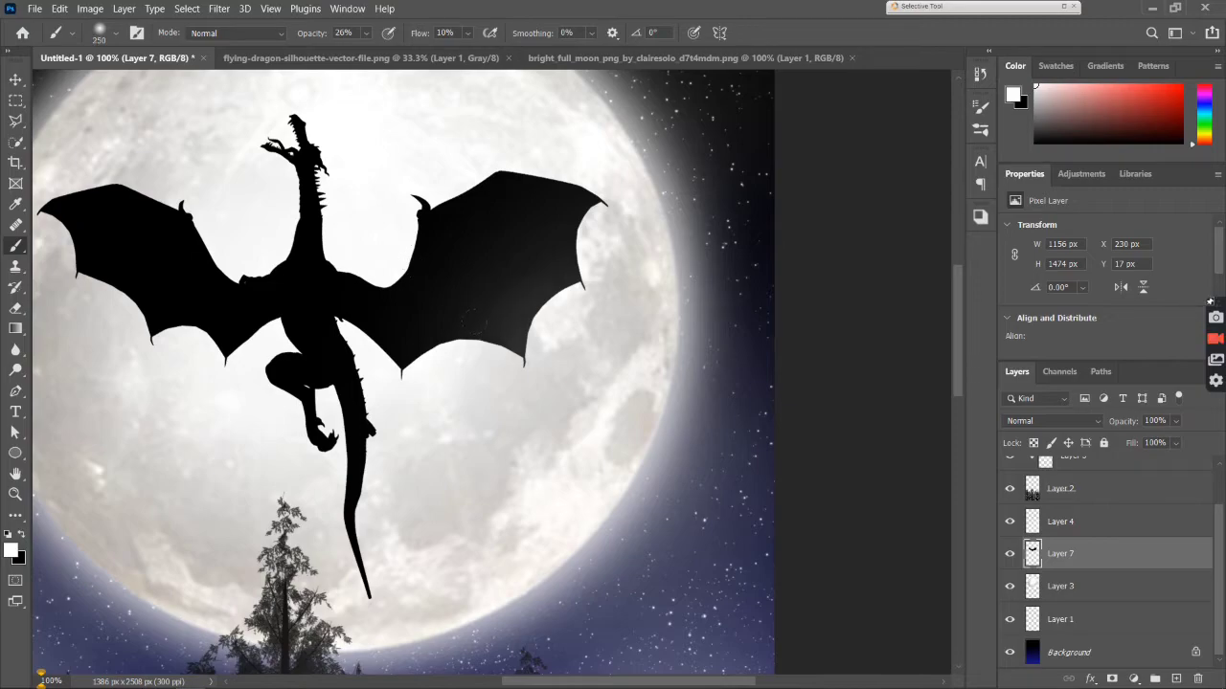
Haze the dragon's head, neck, wings, body, legs and tail with soft white.
drag(565, 239, 565, 261)
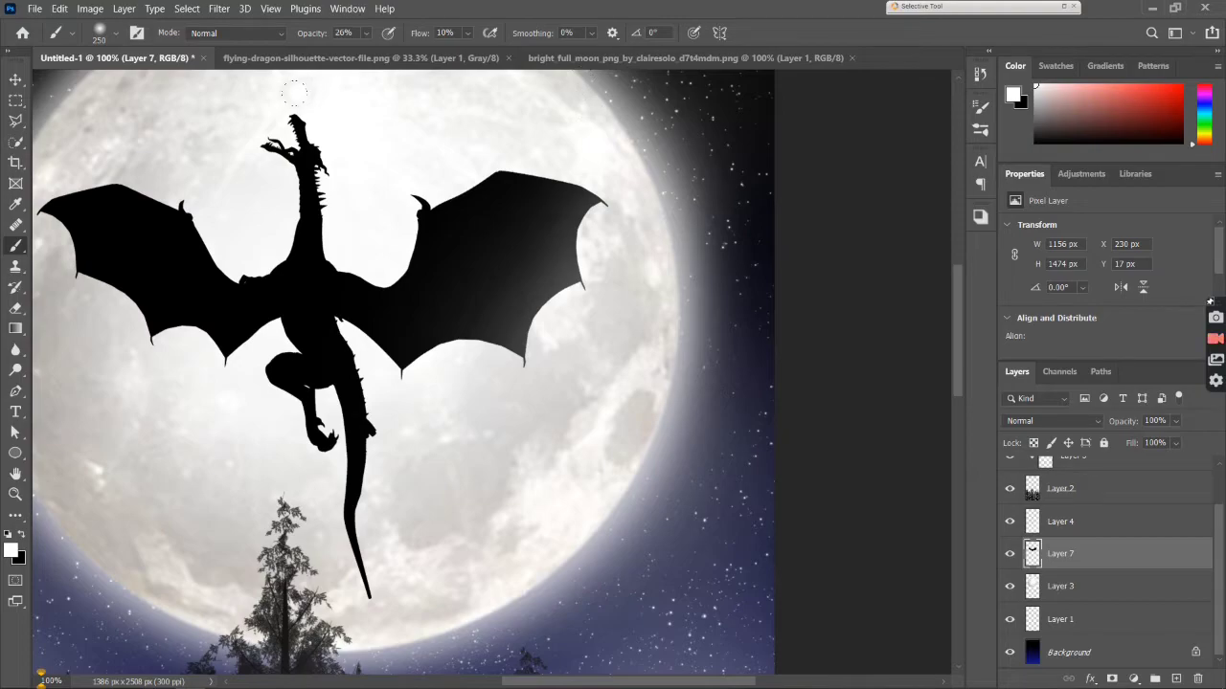
drag(297, 124, 306, 230)
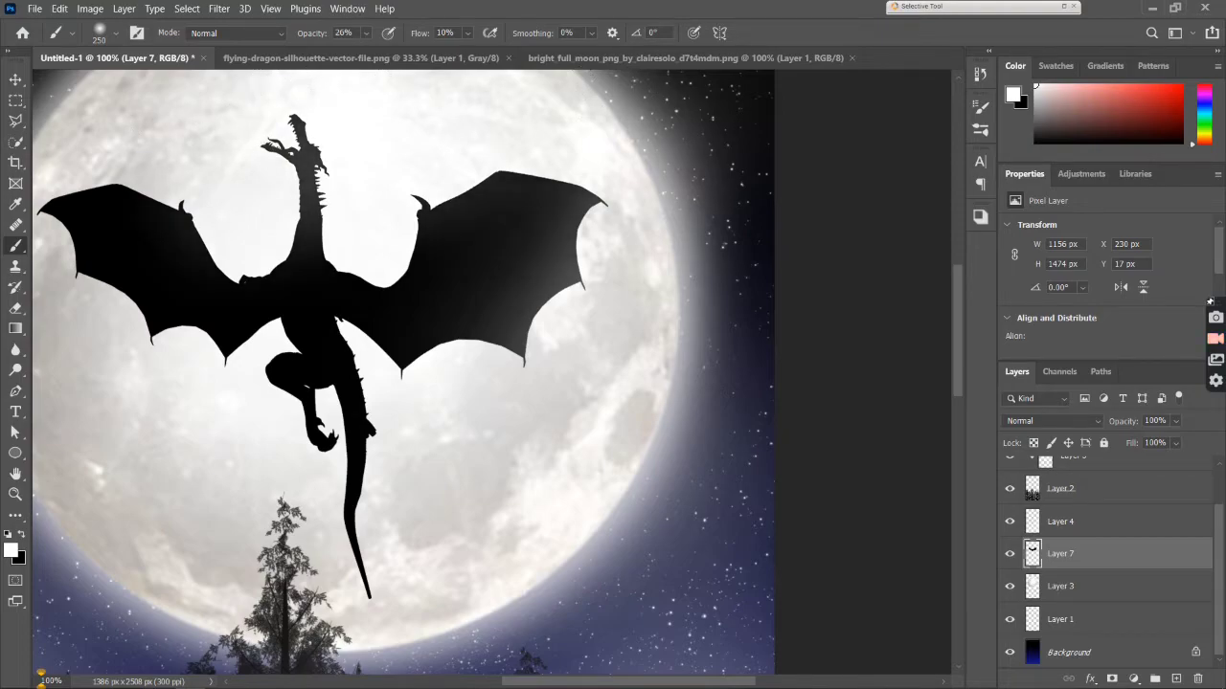
mouse_move(498, 191)
mouse_down()
mouse_move(124, 210)
mouse_move(158, 223)
mouse_up()
mouse_move(81, 218)
mouse_down()
mouse_move(330, 287)
mouse_move(531, 220)
mouse_up()
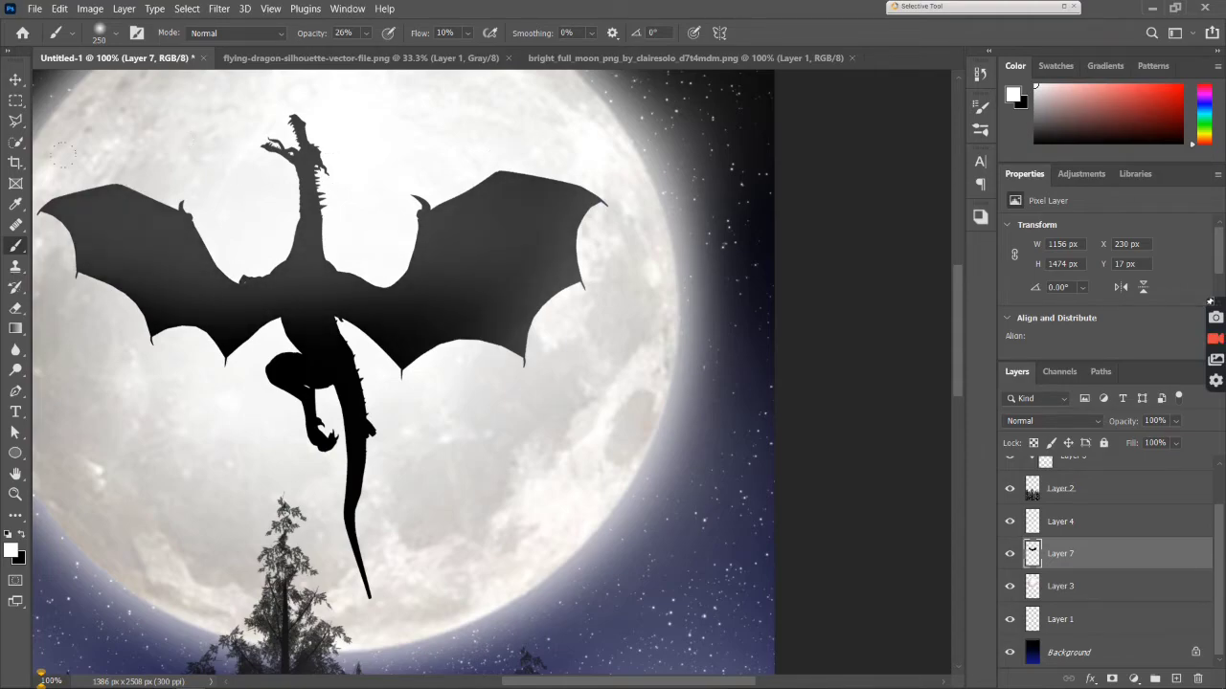
drag(167, 349, 315, 431)
drag(192, 316, 287, 383)
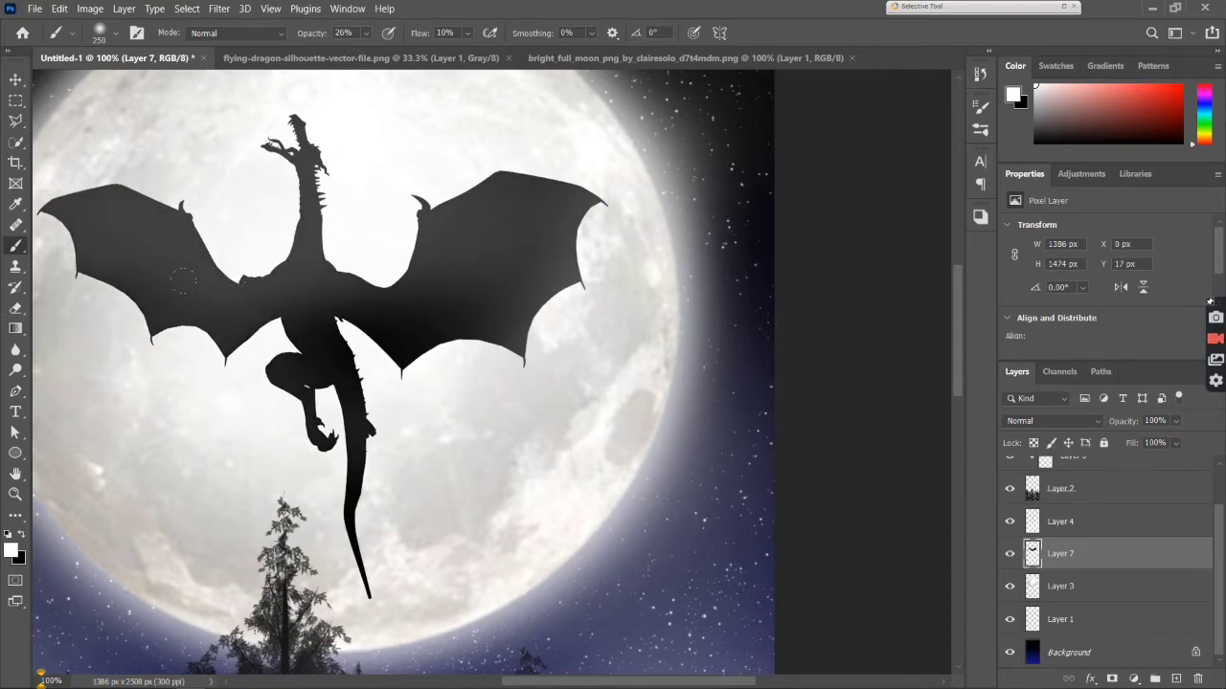
mouse_move(158, 306)
mouse_down()
mouse_move(354, 417)
mouse_move(364, 460)
mouse_move(349, 532)
mouse_up()
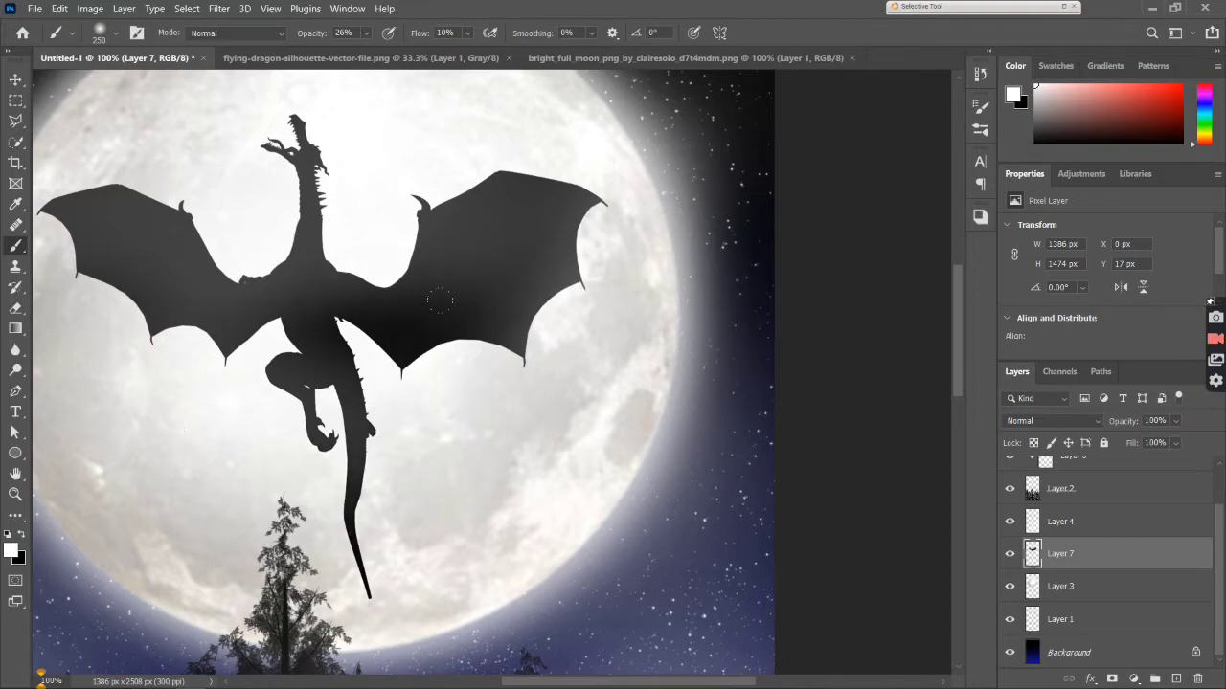
drag(392, 307, 517, 369)
Brighten the right wing, chest, head, left wing edge, tail and hind leg to misty grey.
drag(494, 325, 432, 298)
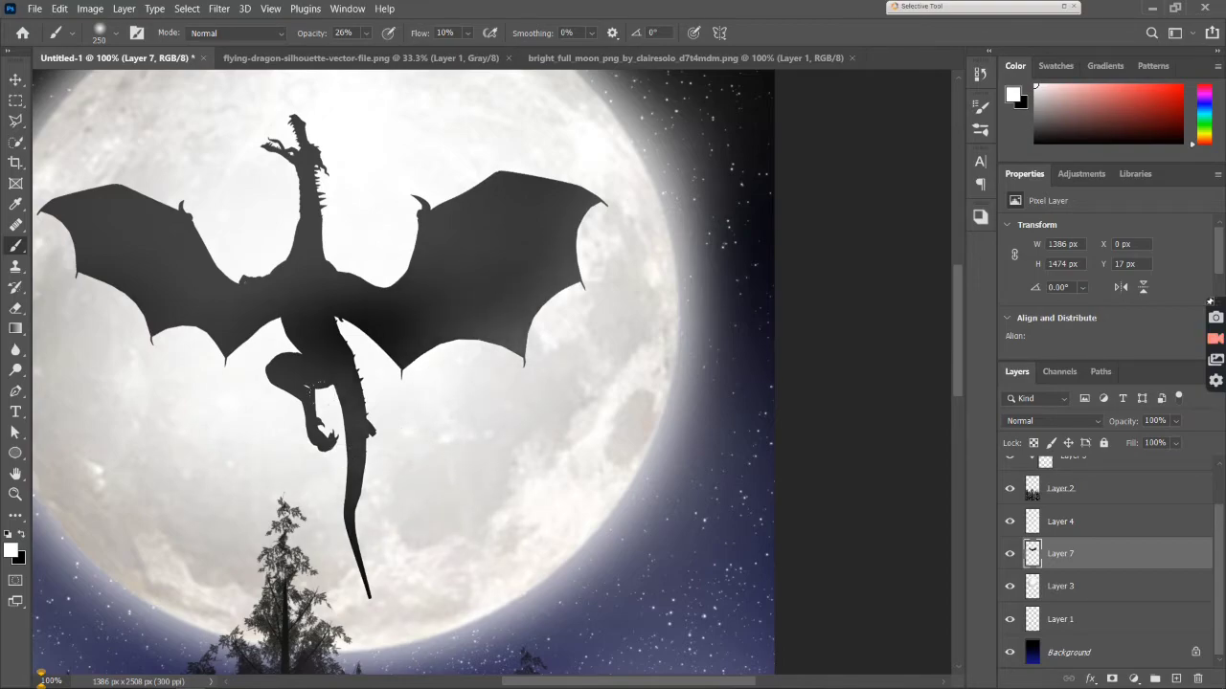
drag(379, 338, 335, 345)
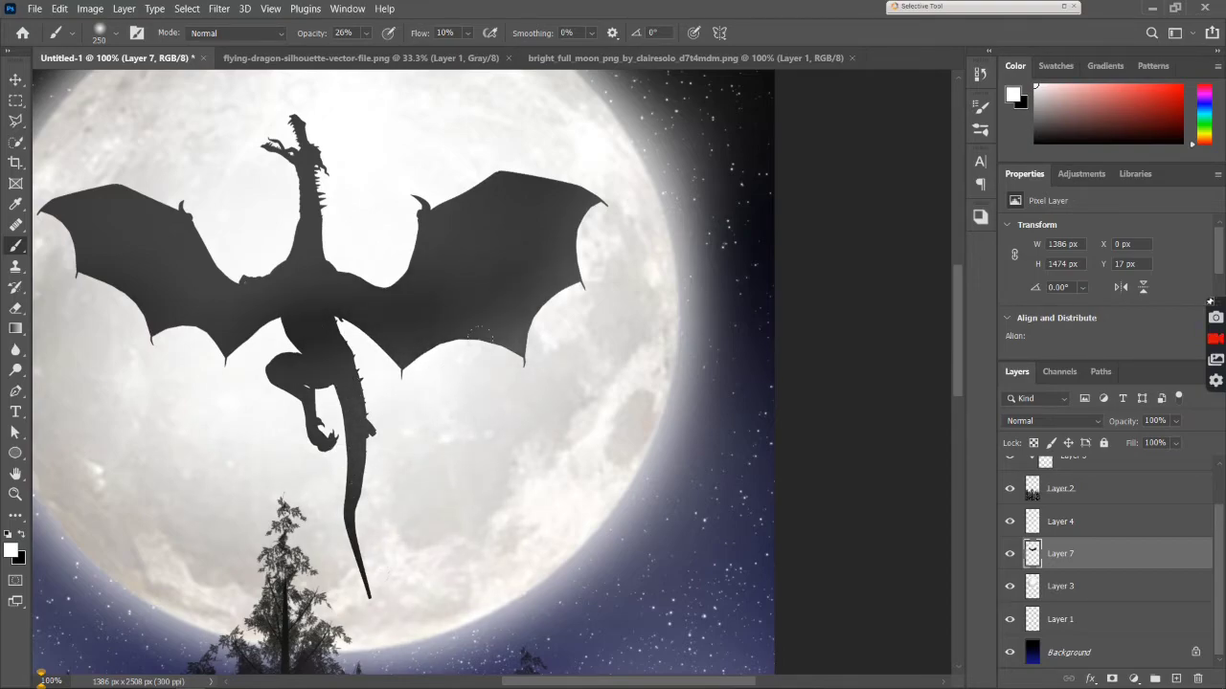
drag(483, 334, 373, 364)
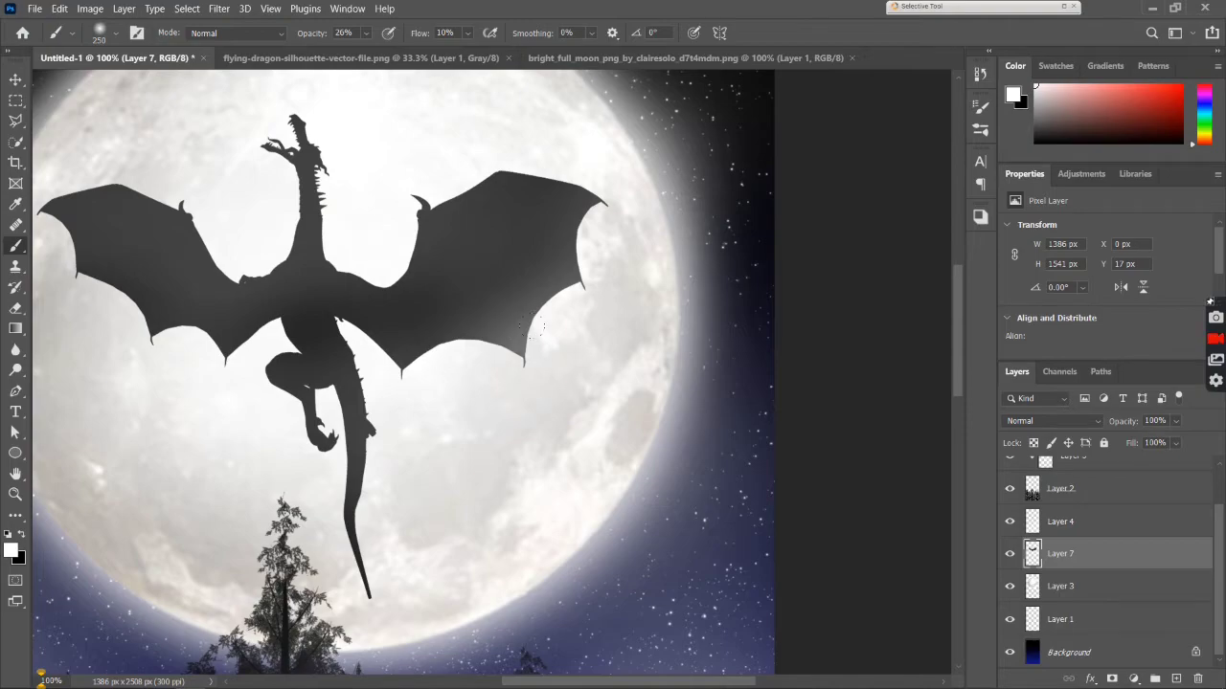
mouse_move(493, 331)
mouse_down()
mouse_move(571, 260)
mouse_move(488, 177)
mouse_up()
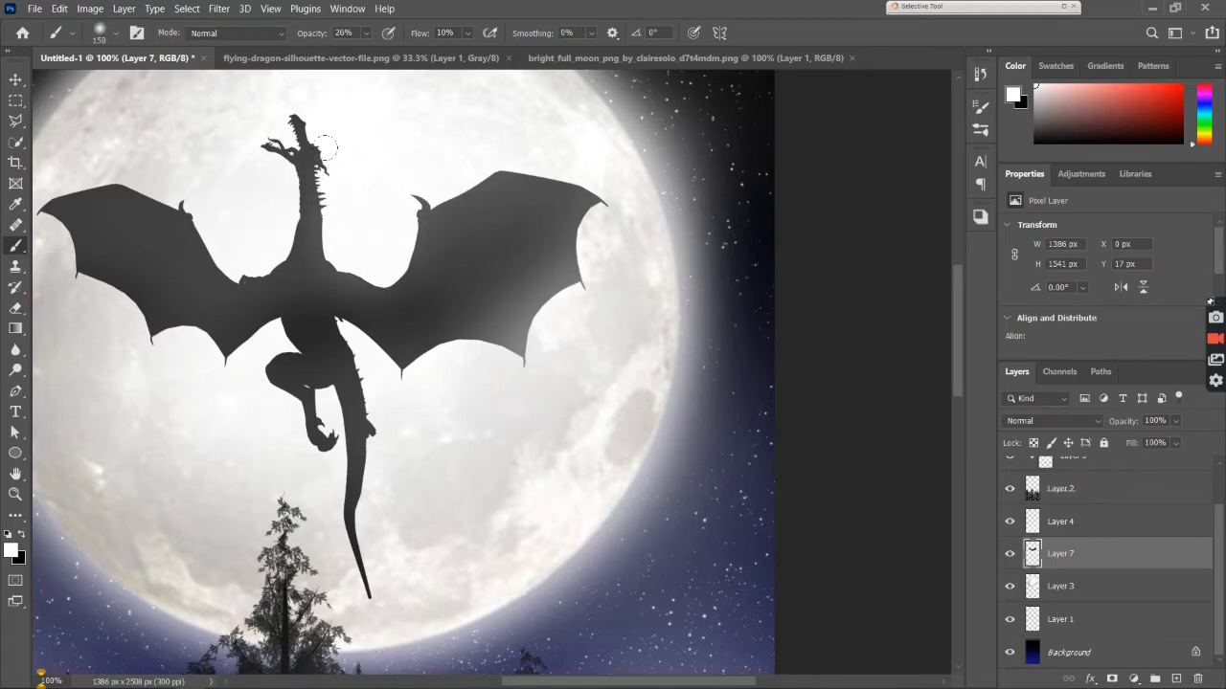
mouse_move(247, 105)
mouse_down()
mouse_move(287, 158)
mouse_move(197, 198)
mouse_move(156, 132)
mouse_up()
mouse_move(209, 245)
mouse_down()
mouse_move(110, 192)
mouse_move(84, 195)
mouse_move(92, 270)
mouse_move(134, 303)
mouse_move(120, 325)
mouse_move(230, 343)
mouse_move(241, 310)
mouse_up()
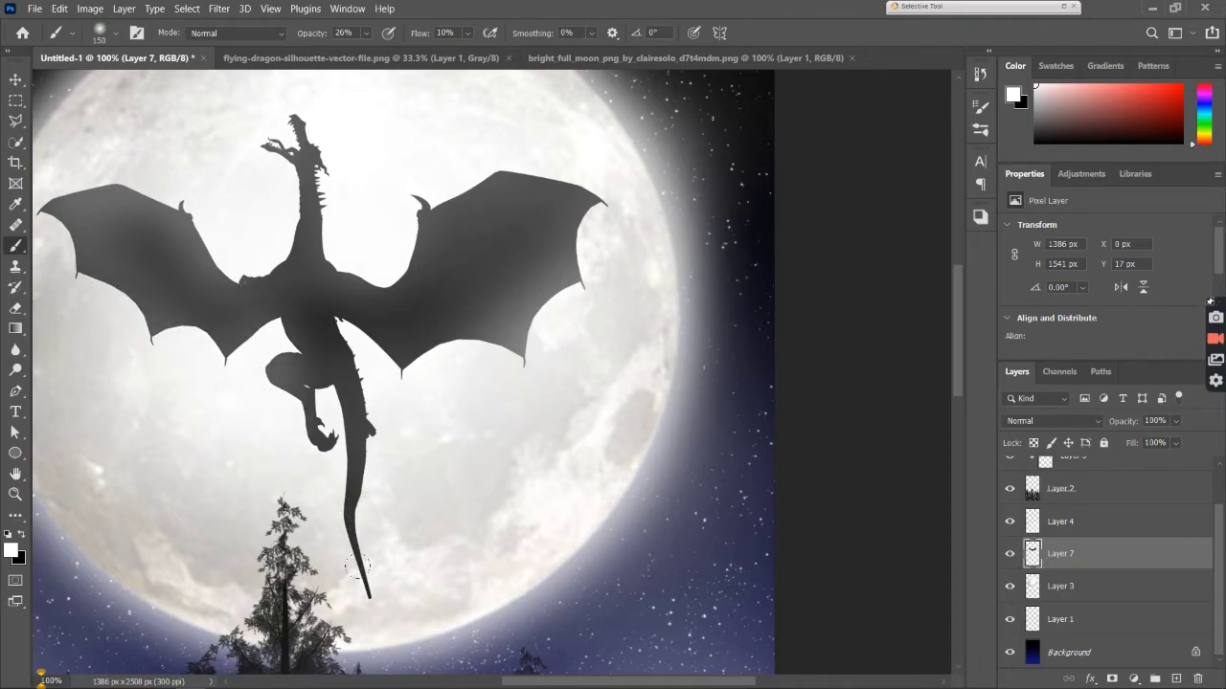
mouse_move(357, 566)
mouse_down()
mouse_move(351, 503)
mouse_move(390, 427)
mouse_up()
drag(330, 325, 335, 295)
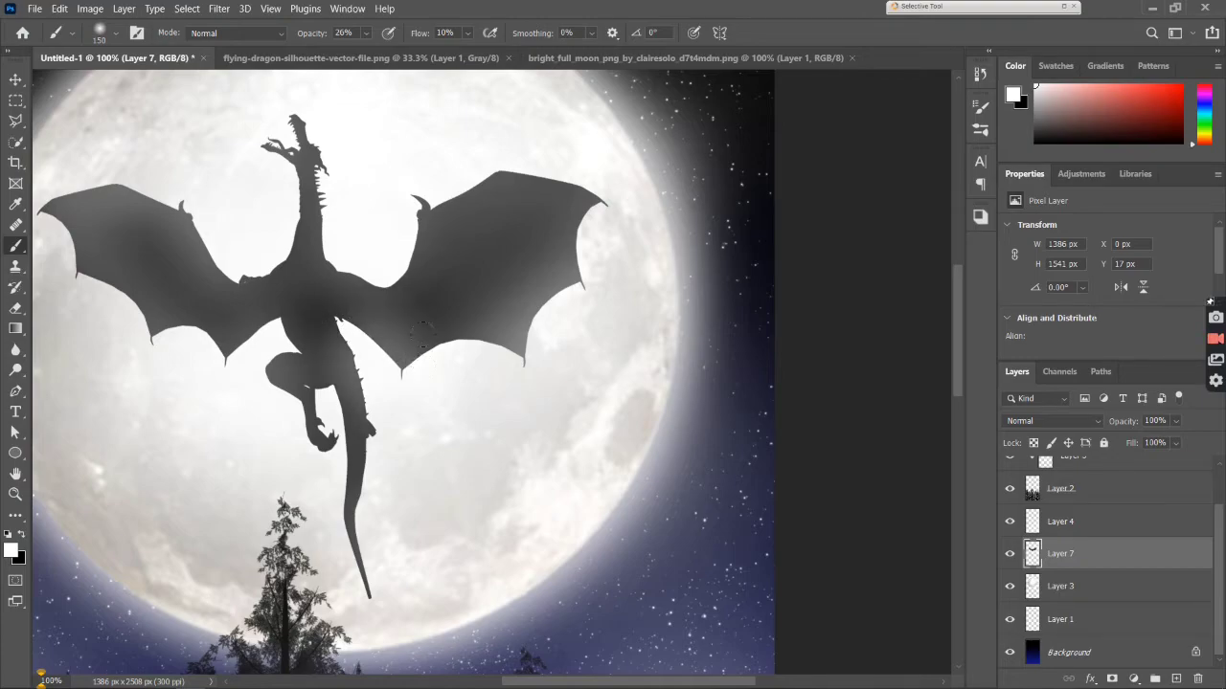
mouse_move(422, 325)
mouse_down()
mouse_move(500, 341)
mouse_move(407, 326)
mouse_up()
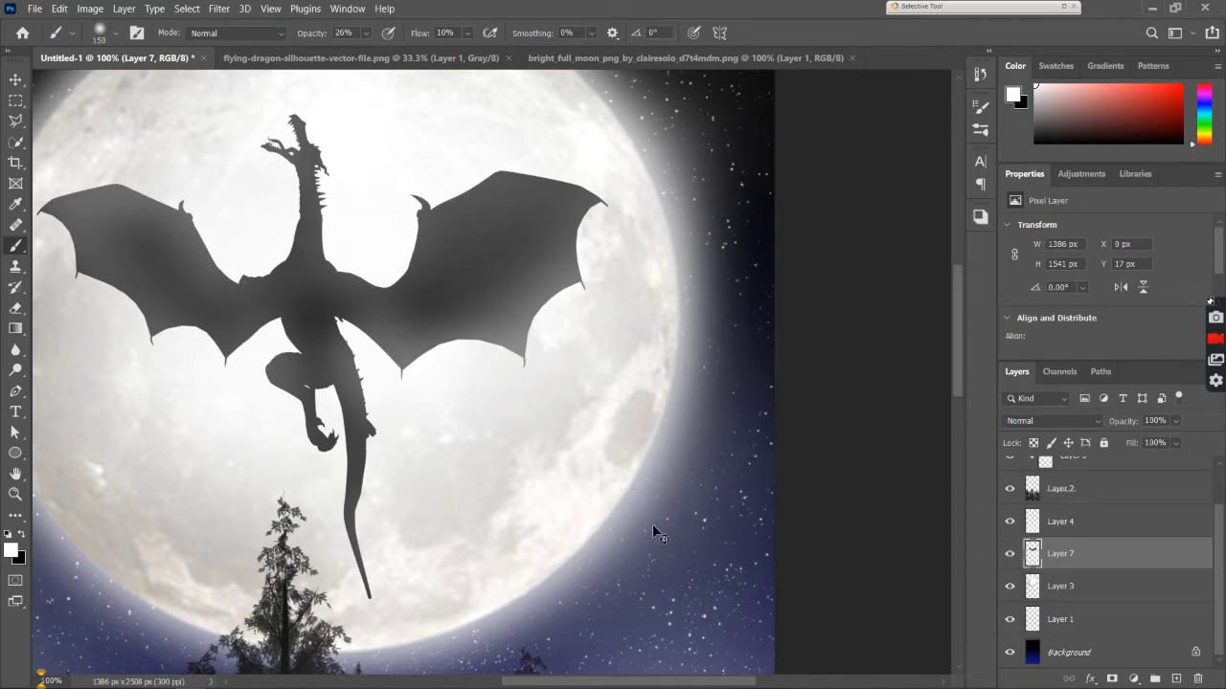
scroll(648, 527, down, 2)
scroll(643, 517, down, 2)
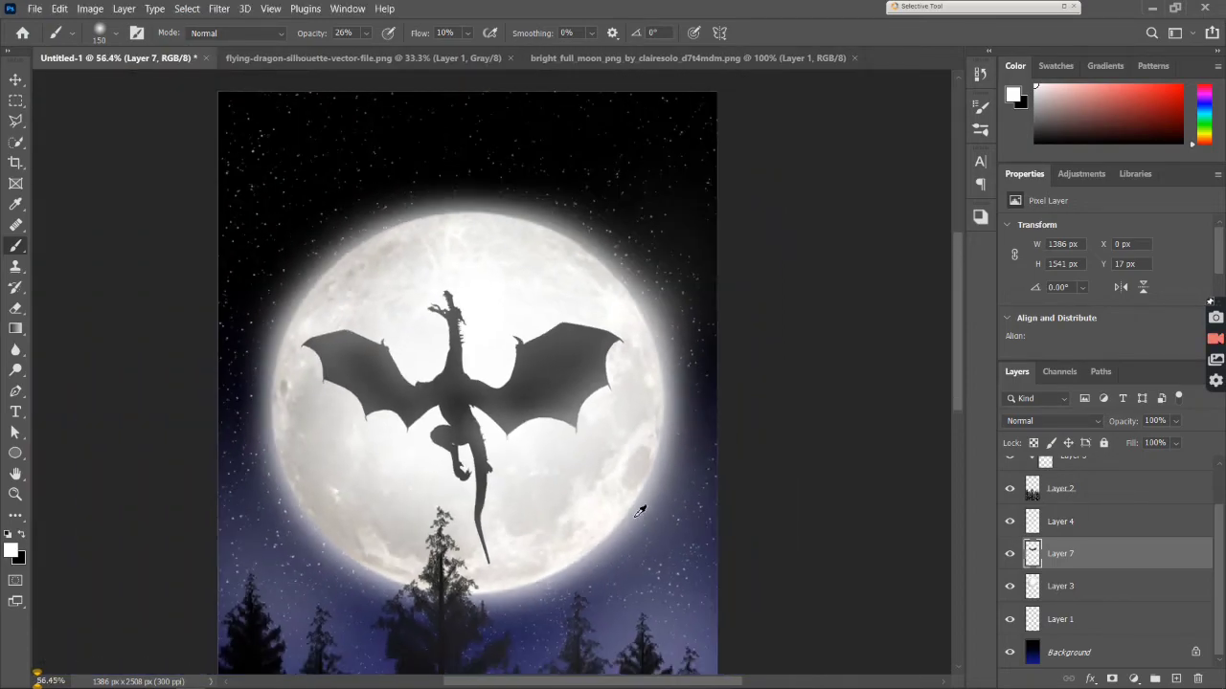
scroll(639, 509, down, 1)
scroll(634, 505, down, 1)
scroll(626, 507, down, 1)
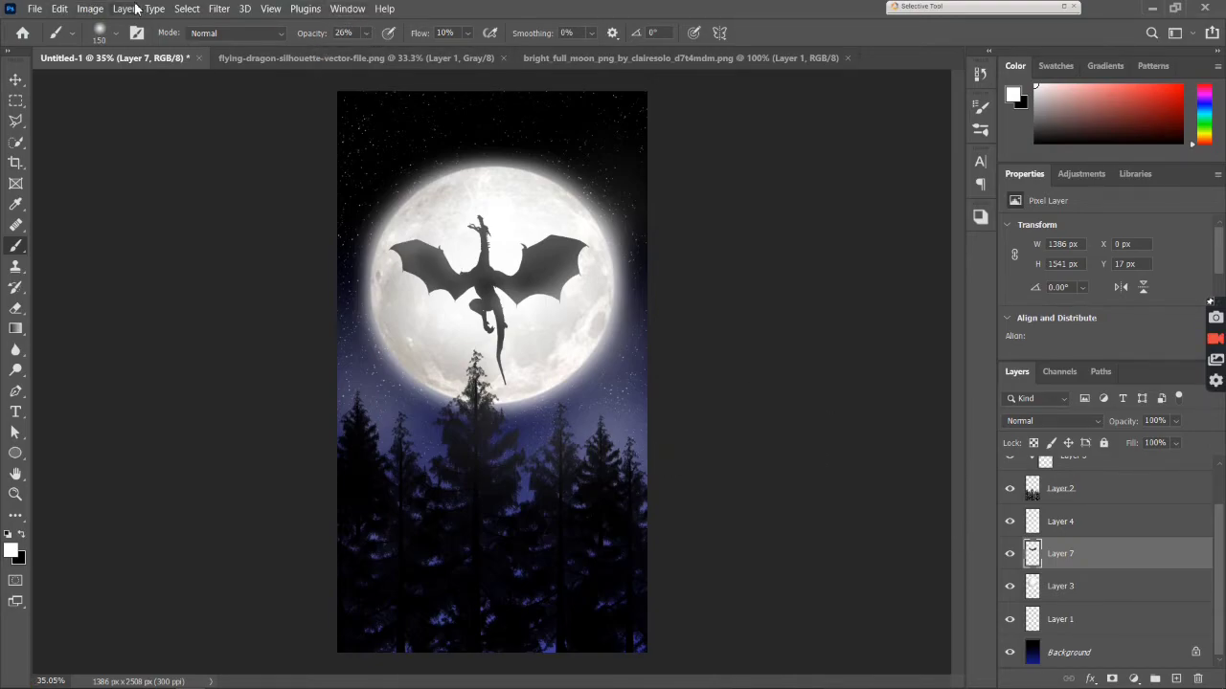
click(220, 9)
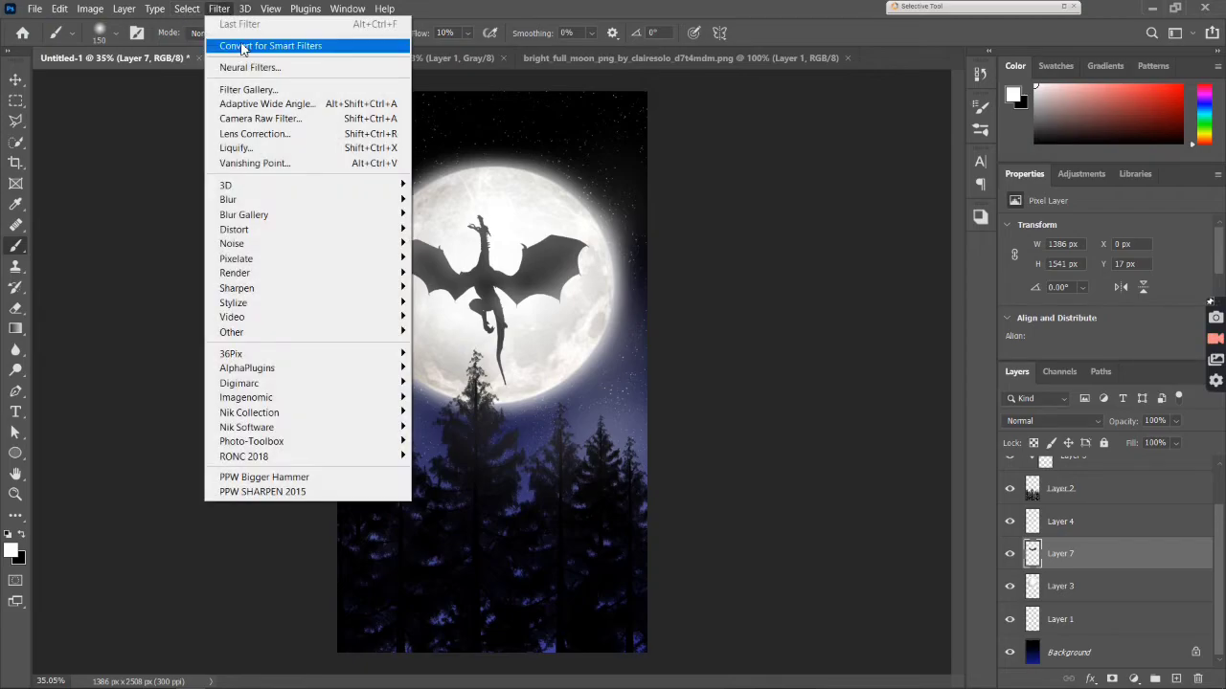
click(255, 119)
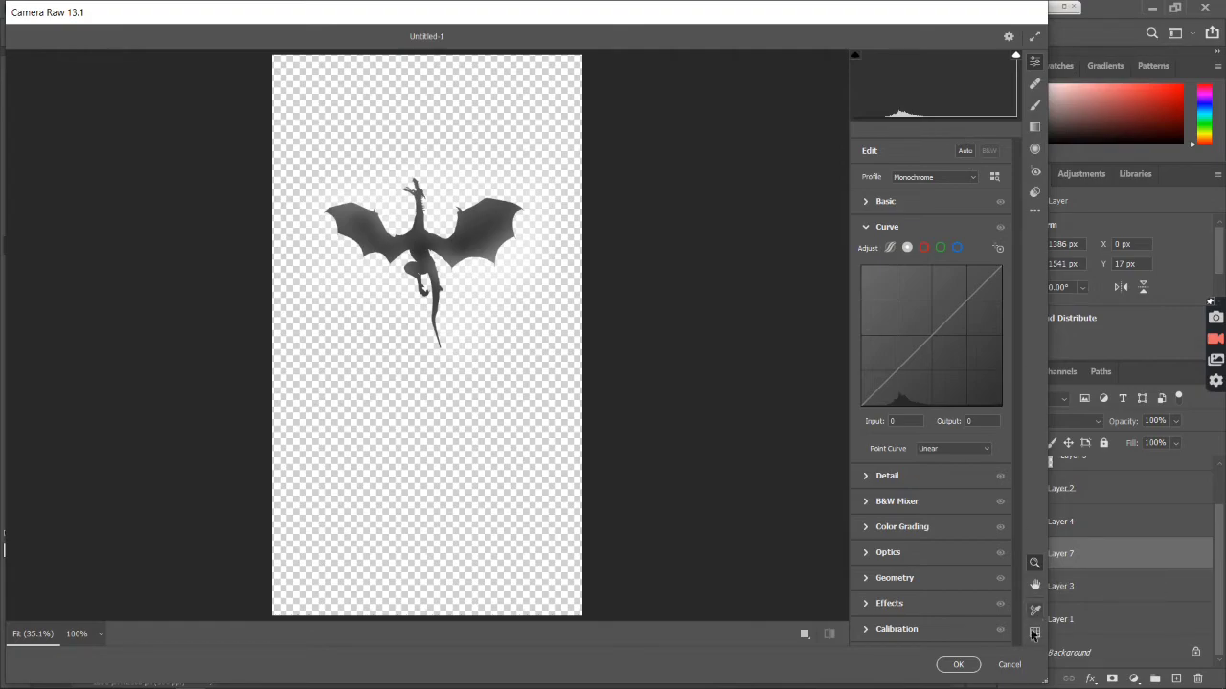
click(1011, 665)
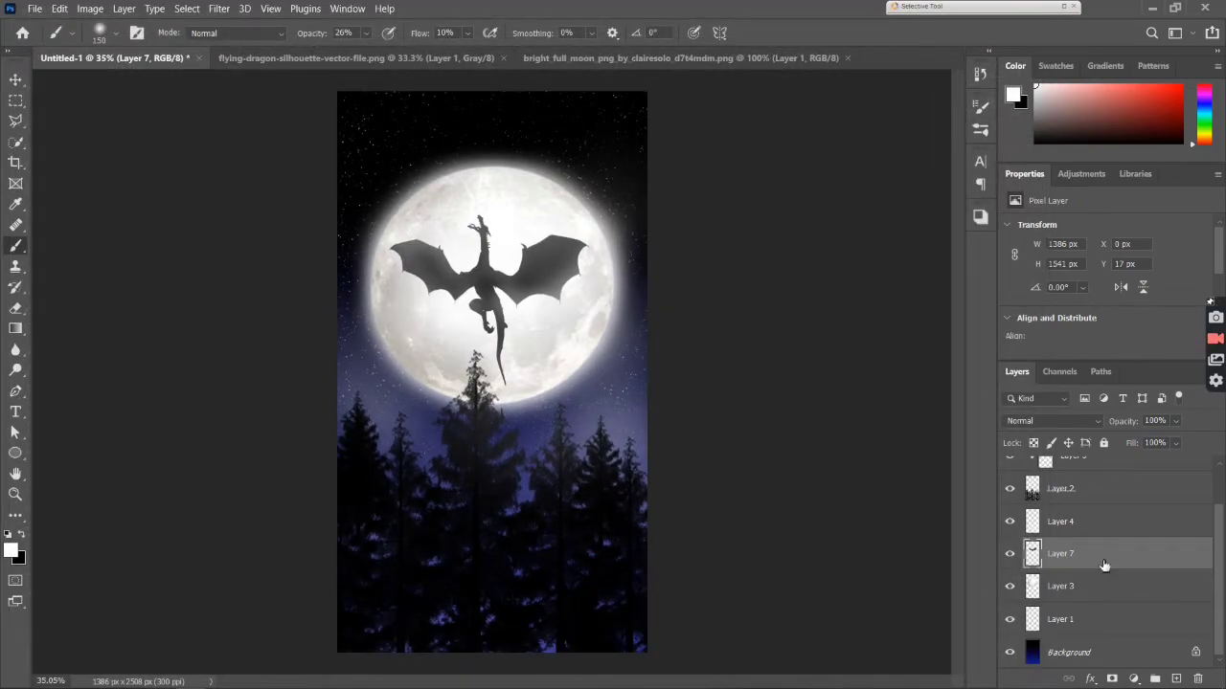
Flatten Image, then launch Filter > Camera Raw Filter with the Basic panel expanded.
right_click(1098, 550)
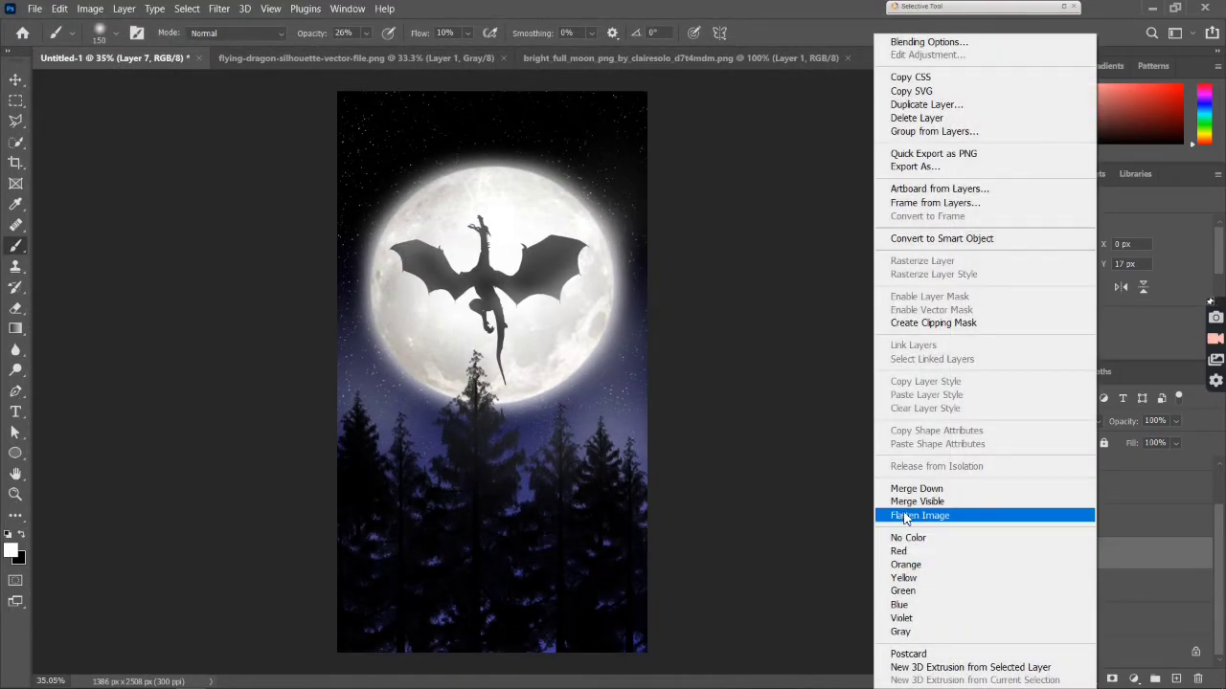
click(905, 515)
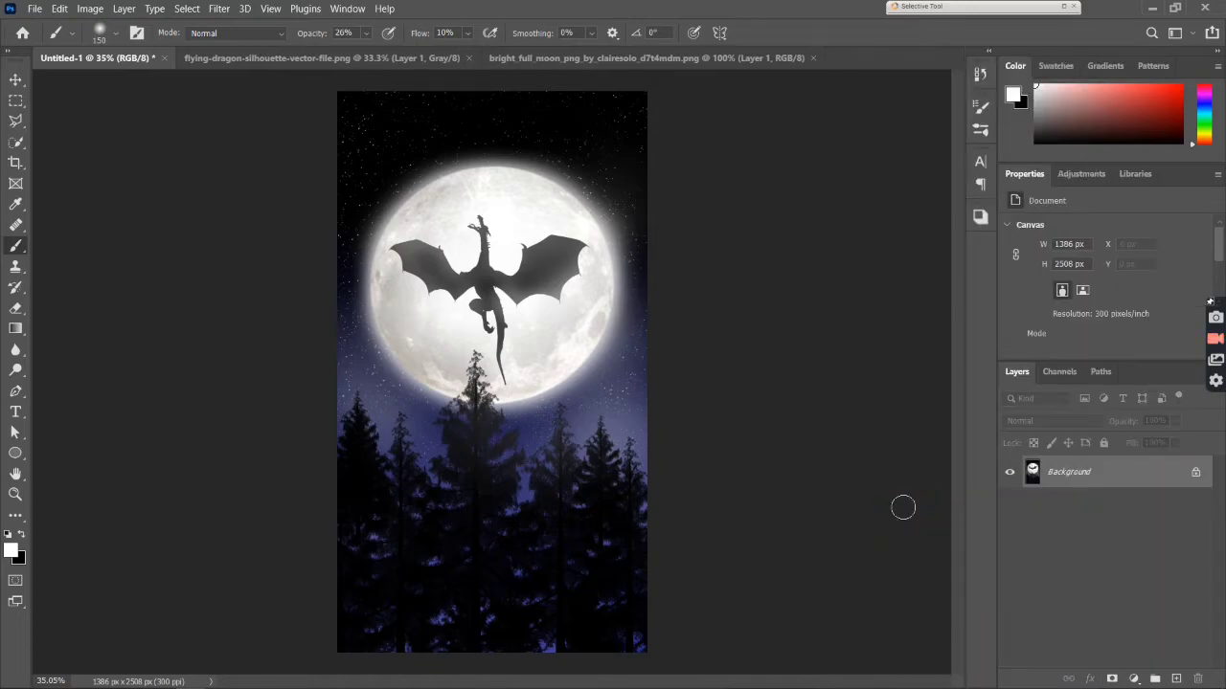
click(219, 8)
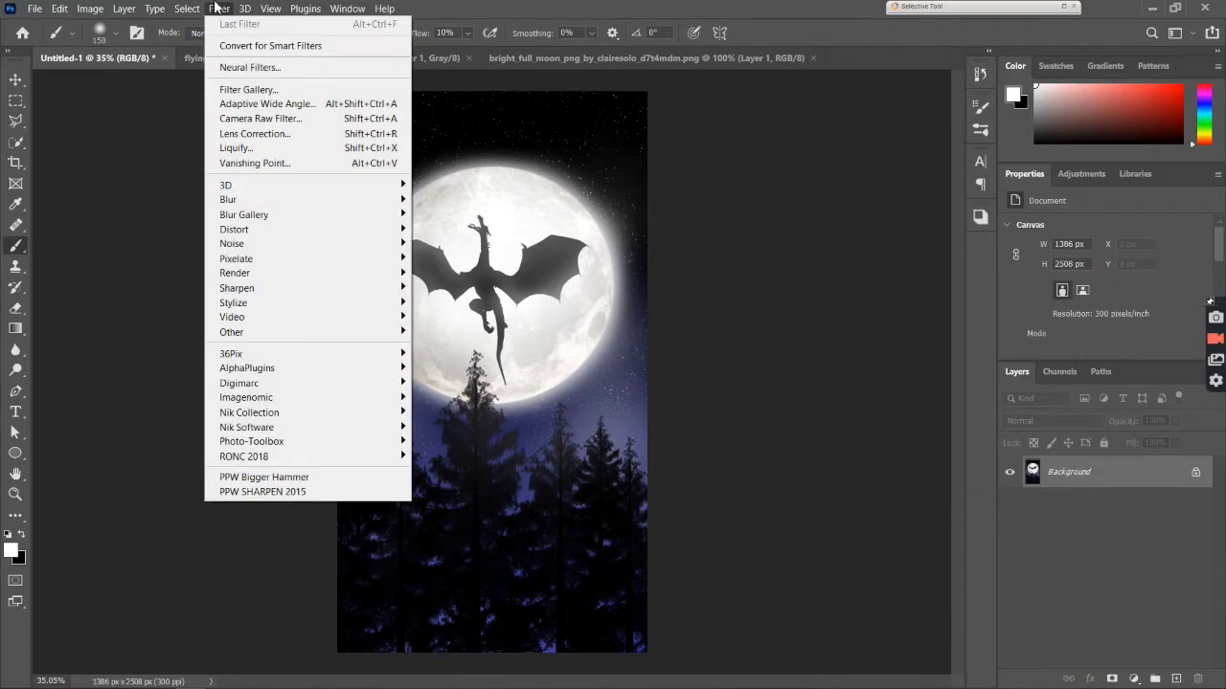
click(257, 119)
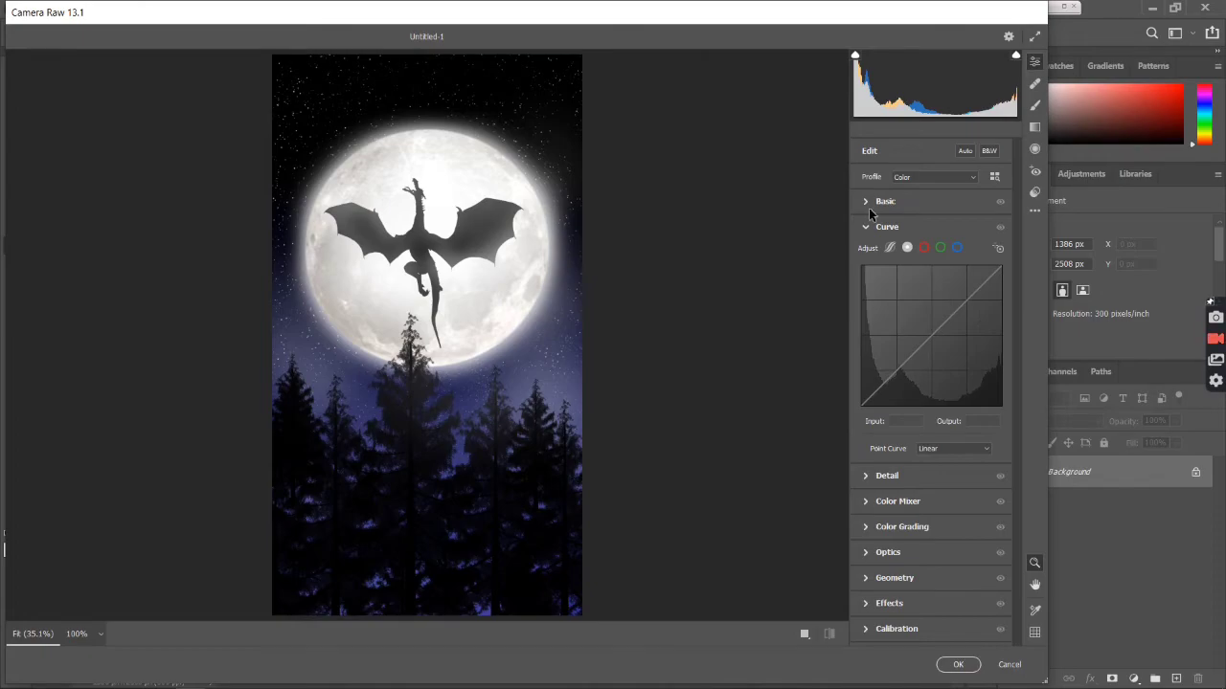
click(869, 209)
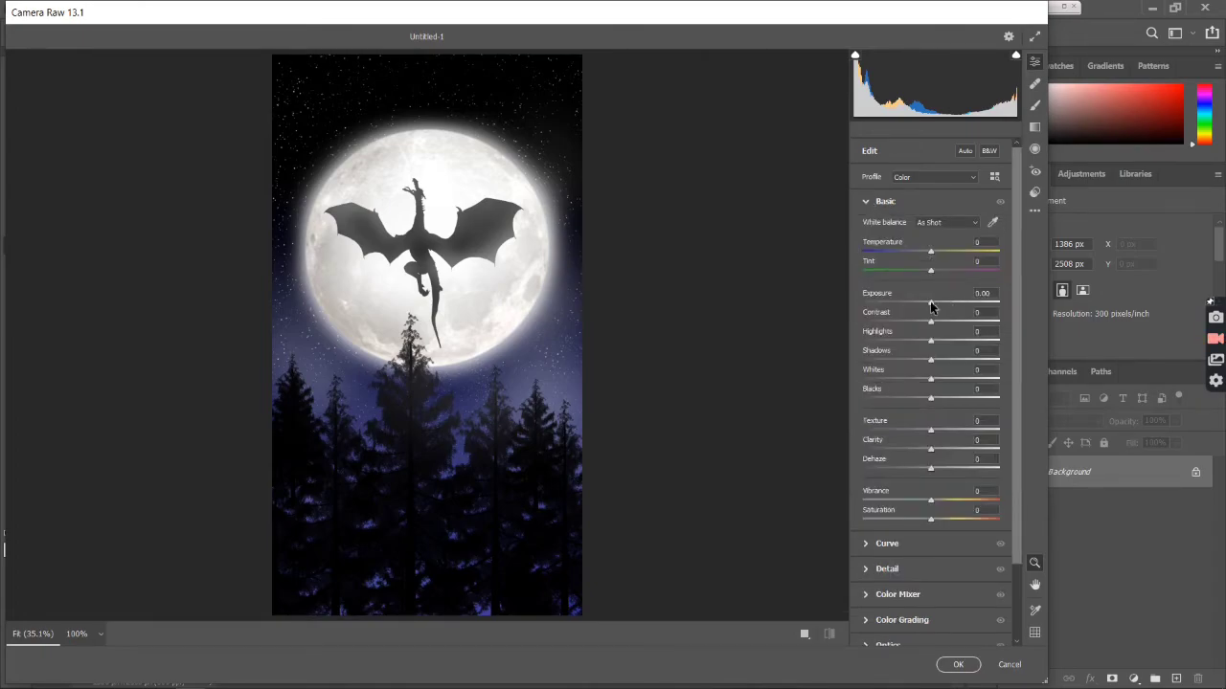
Set Exposure +0.25, Contrast -7, Highlights +48, and raise Texture, Clarity and Dehaze to +16.
drag(930, 306, 934, 307)
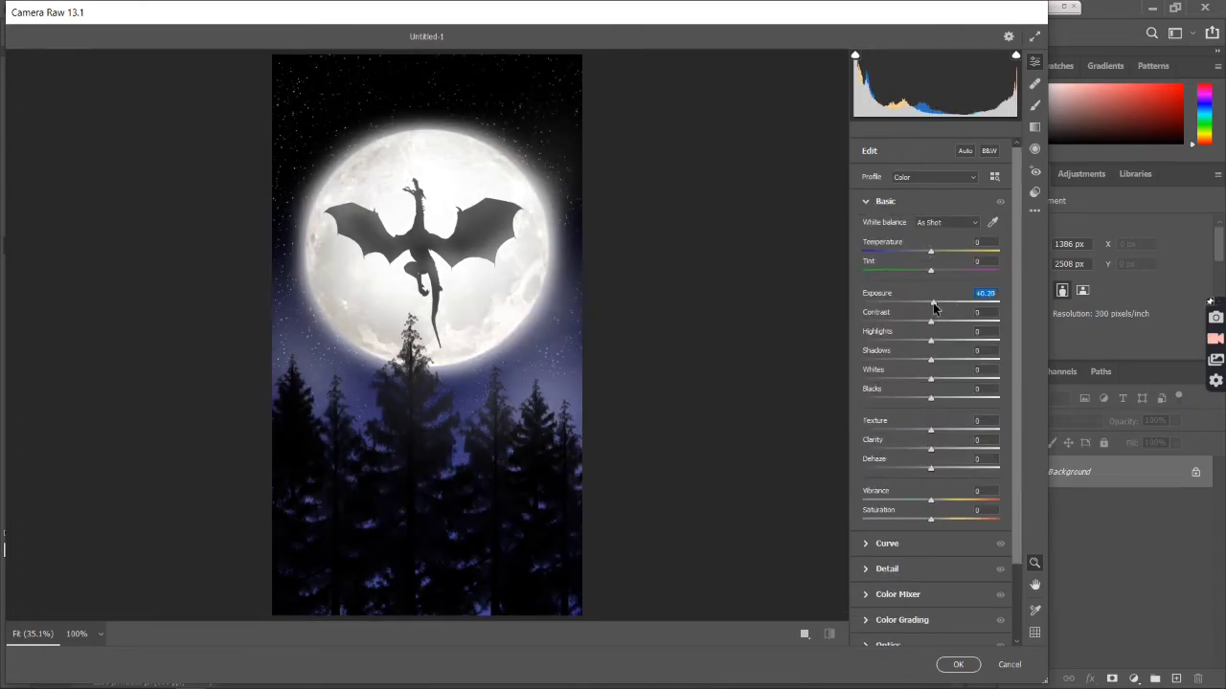
drag(931, 322, 930, 329)
mouse_move(931, 341)
mouse_down()
mouse_move(974, 340)
mouse_move(916, 381)
mouse_move(969, 376)
mouse_move(953, 375)
mouse_move(941, 397)
mouse_move(958, 400)
mouse_up()
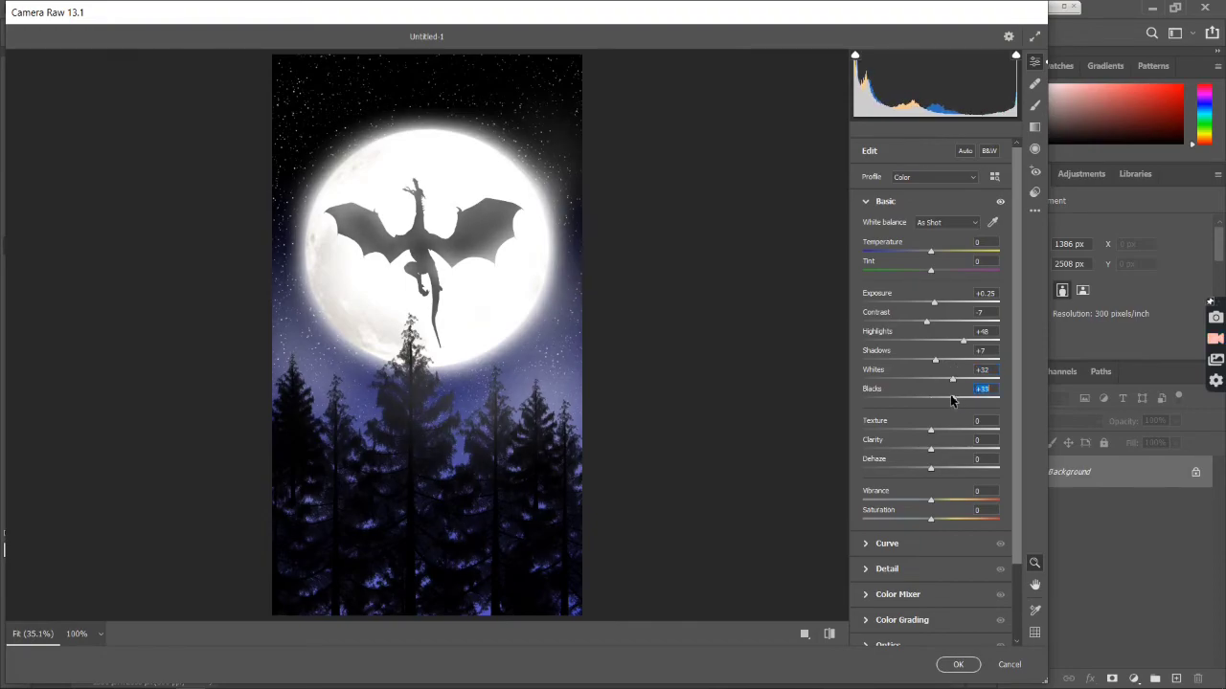
mouse_move(930, 430)
mouse_down()
mouse_move(999, 427)
mouse_move(930, 427)
mouse_move(959, 421)
mouse_up()
mouse_move(930, 450)
mouse_down()
mouse_move(945, 441)
mouse_move(936, 446)
mouse_up()
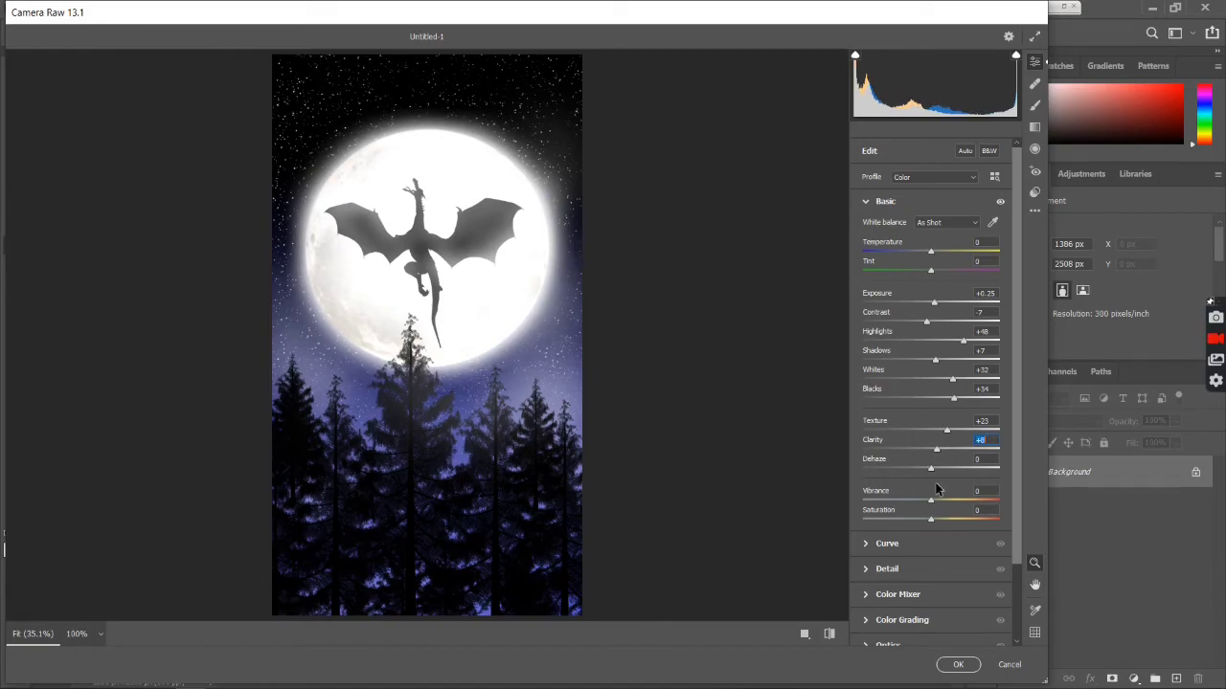
mouse_move(931, 470)
mouse_down()
mouse_move(994, 469)
mouse_move(942, 472)
mouse_move(951, 506)
mouse_move(978, 502)
mouse_move(969, 496)
mouse_move(967, 517)
mouse_up()
scroll(967, 517, down, 2)
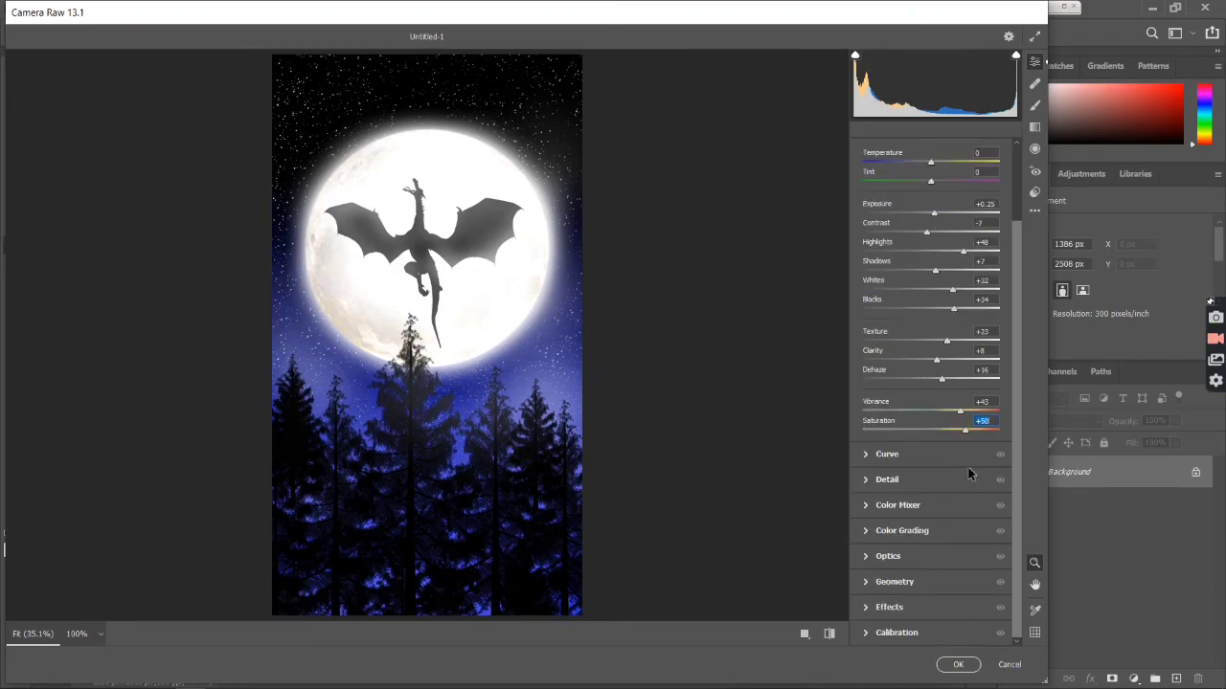
Add highlight and shadow points on the red-channel tone curve for a purple tint.
click(874, 457)
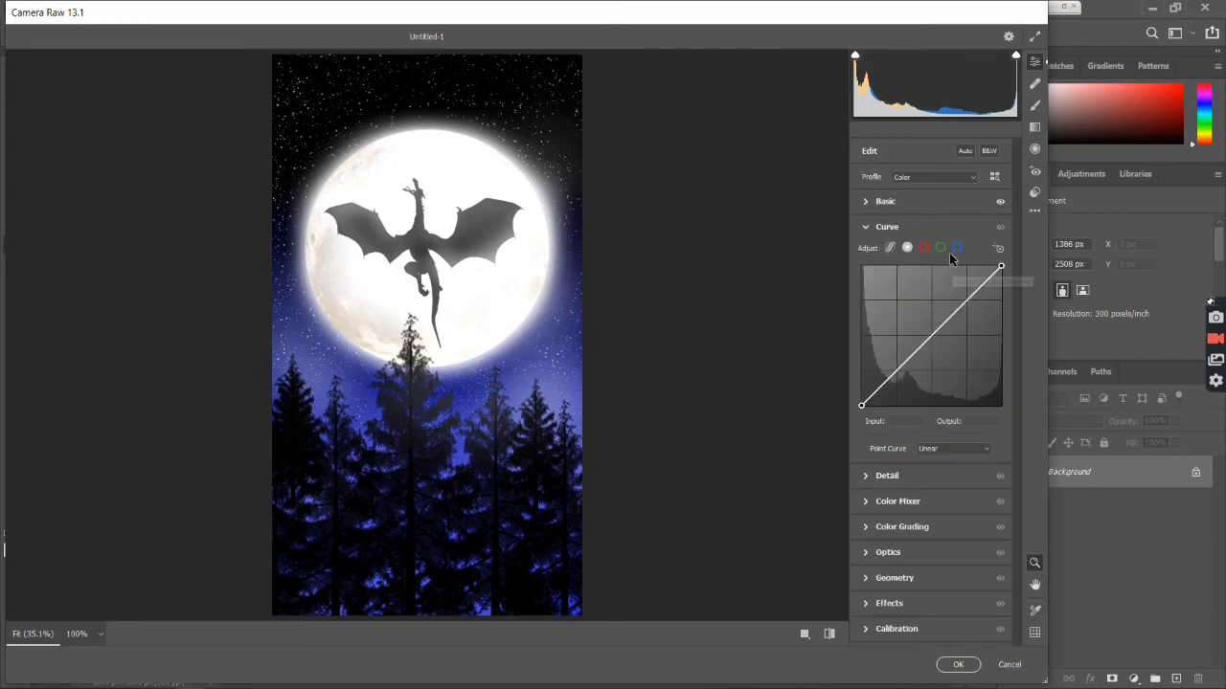
click(924, 248)
drag(972, 299, 968, 289)
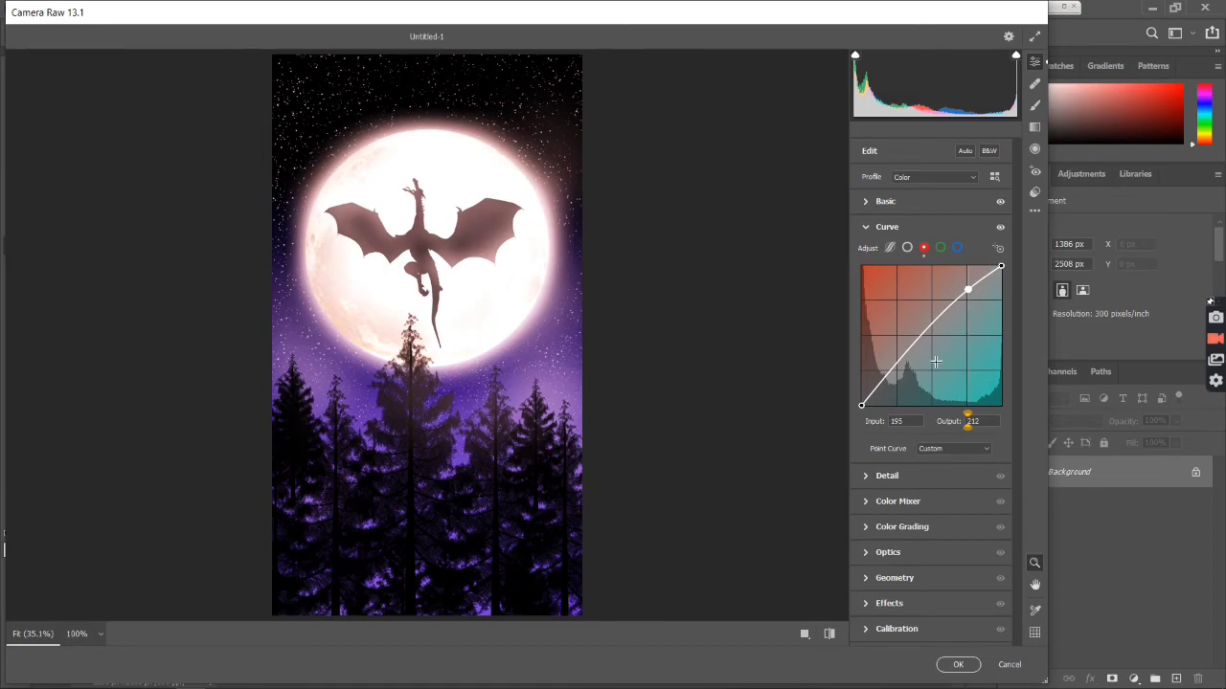
click(898, 367)
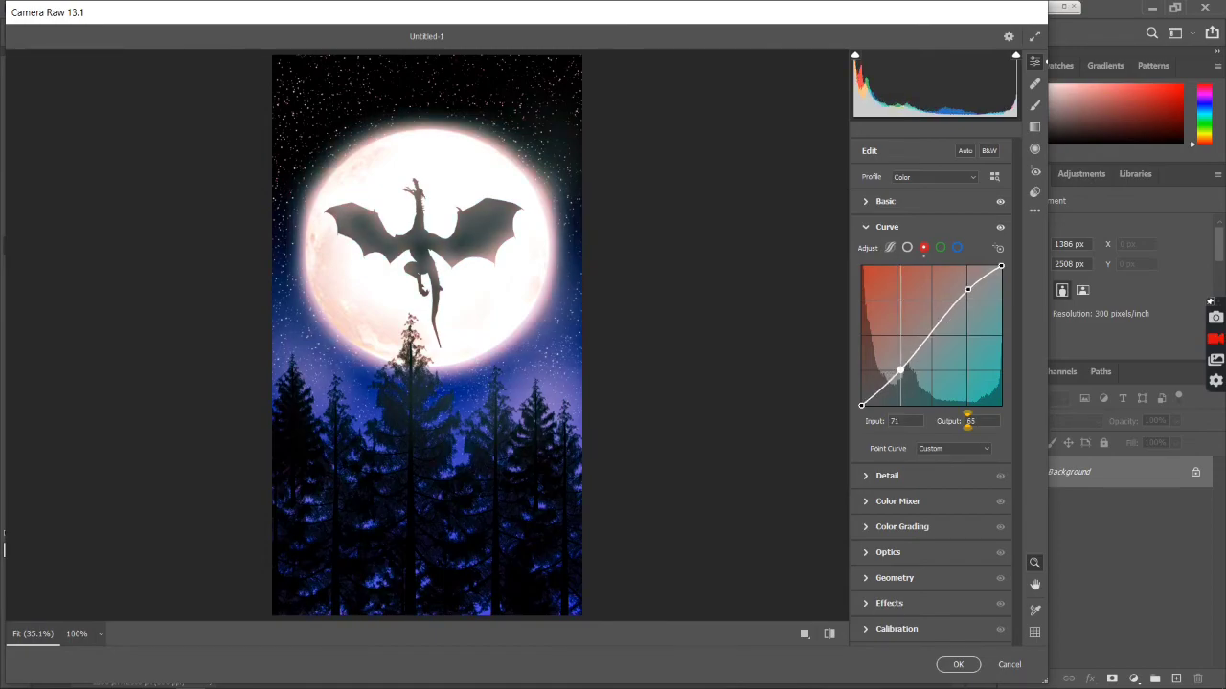
drag(898, 365, 900, 366)
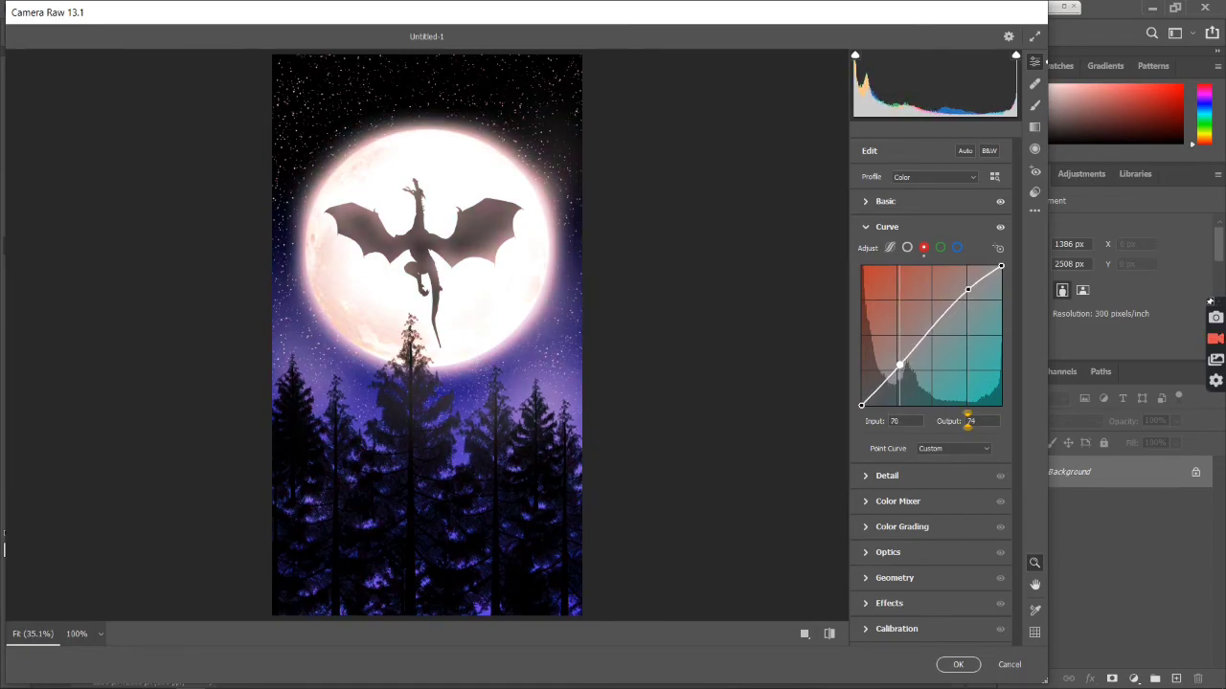
Add slight grain and set Calibration Shadows Tint -21 and Red Primary Hue +39.
click(869, 476)
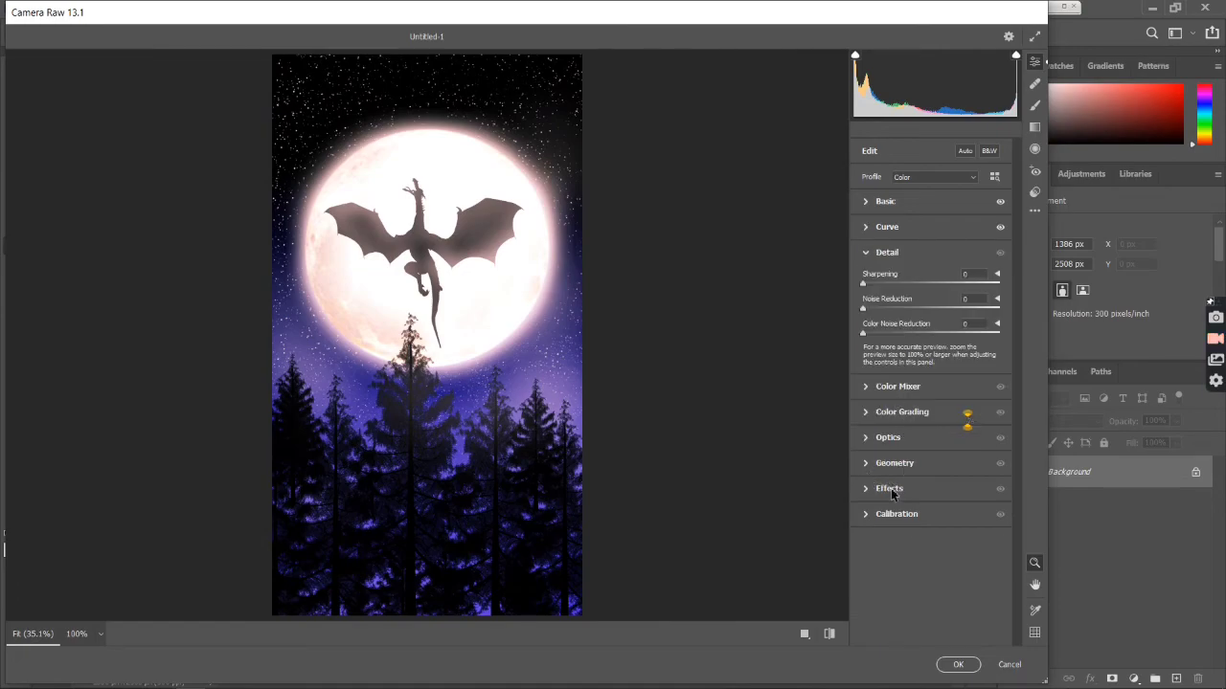
click(868, 489)
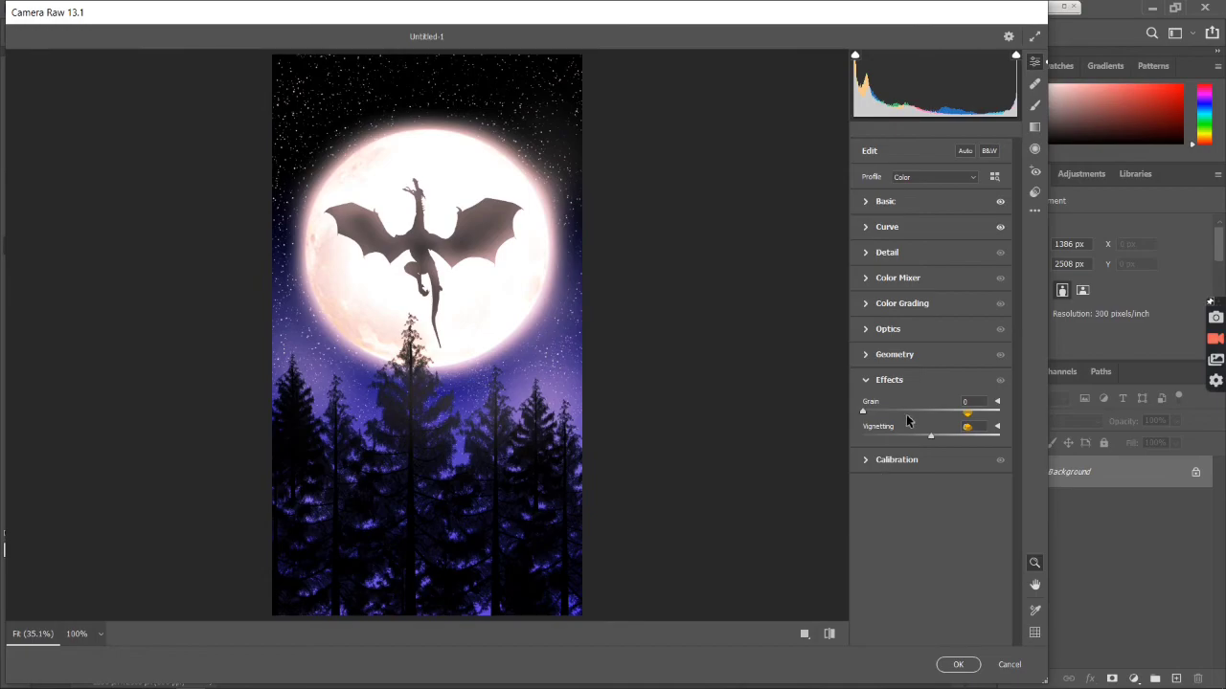
drag(861, 411, 878, 413)
click(876, 461)
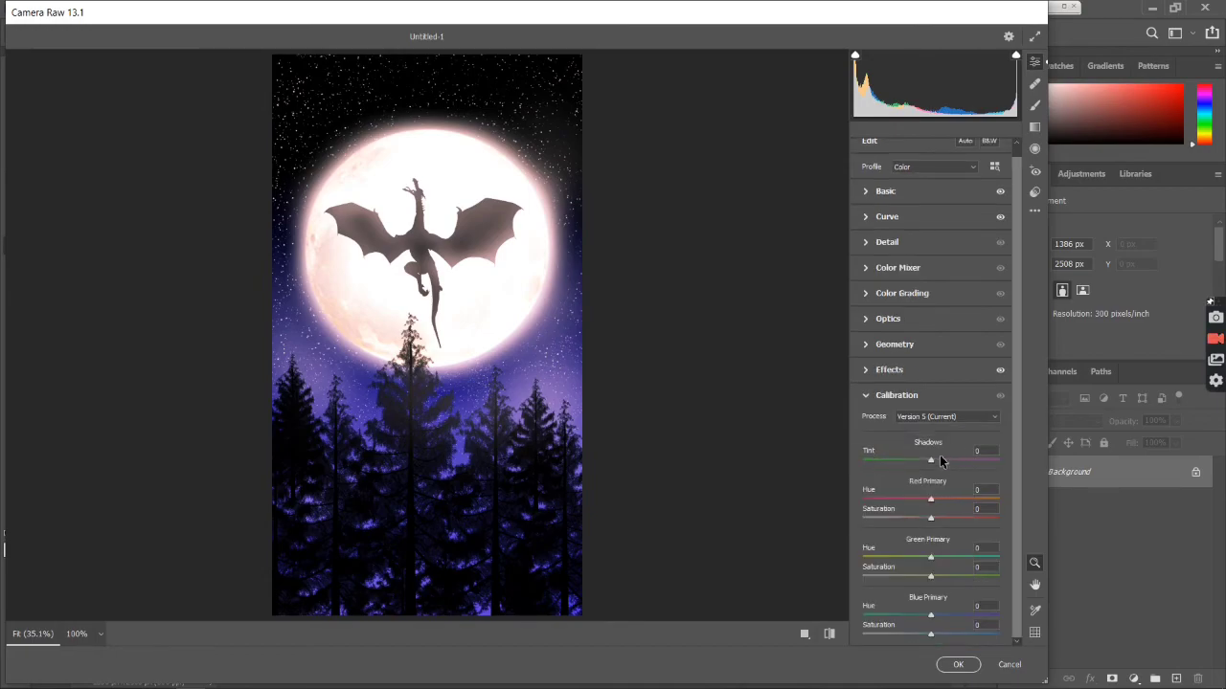
mouse_move(945, 464)
mouse_down()
mouse_move(965, 467)
mouse_move(929, 468)
mouse_up()
mouse_move(929, 499)
mouse_down()
mouse_move(918, 504)
mouse_move(1003, 506)
mouse_move(944, 499)
mouse_up()
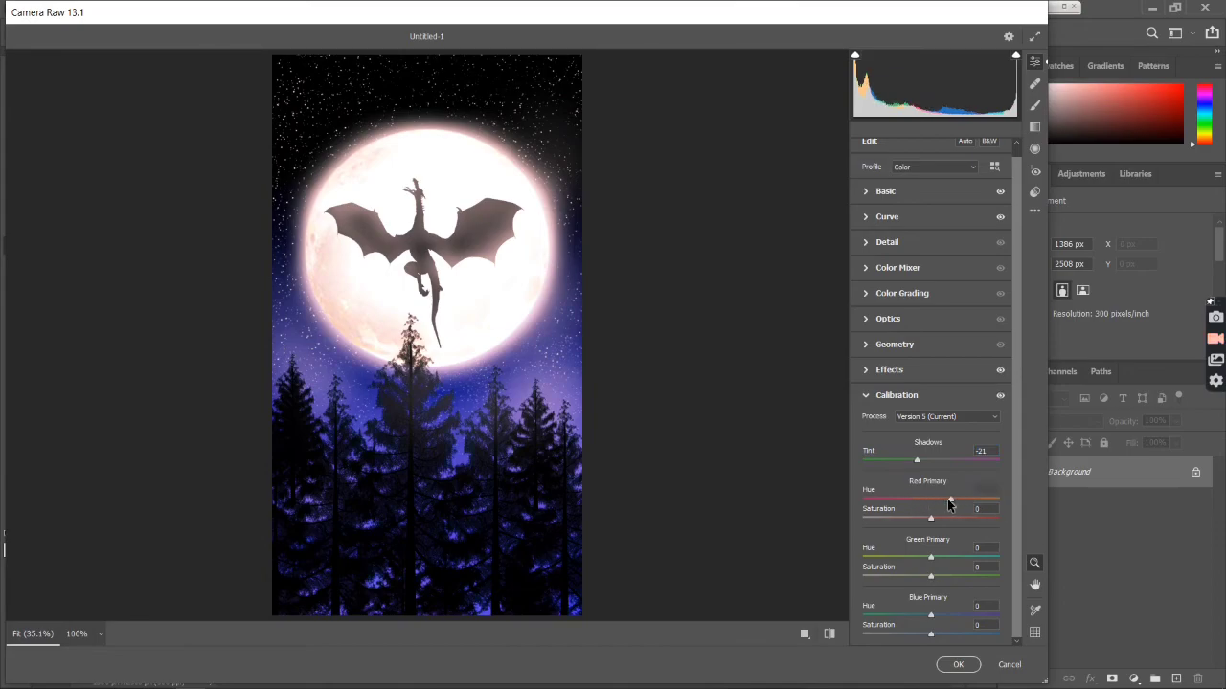
click(867, 320)
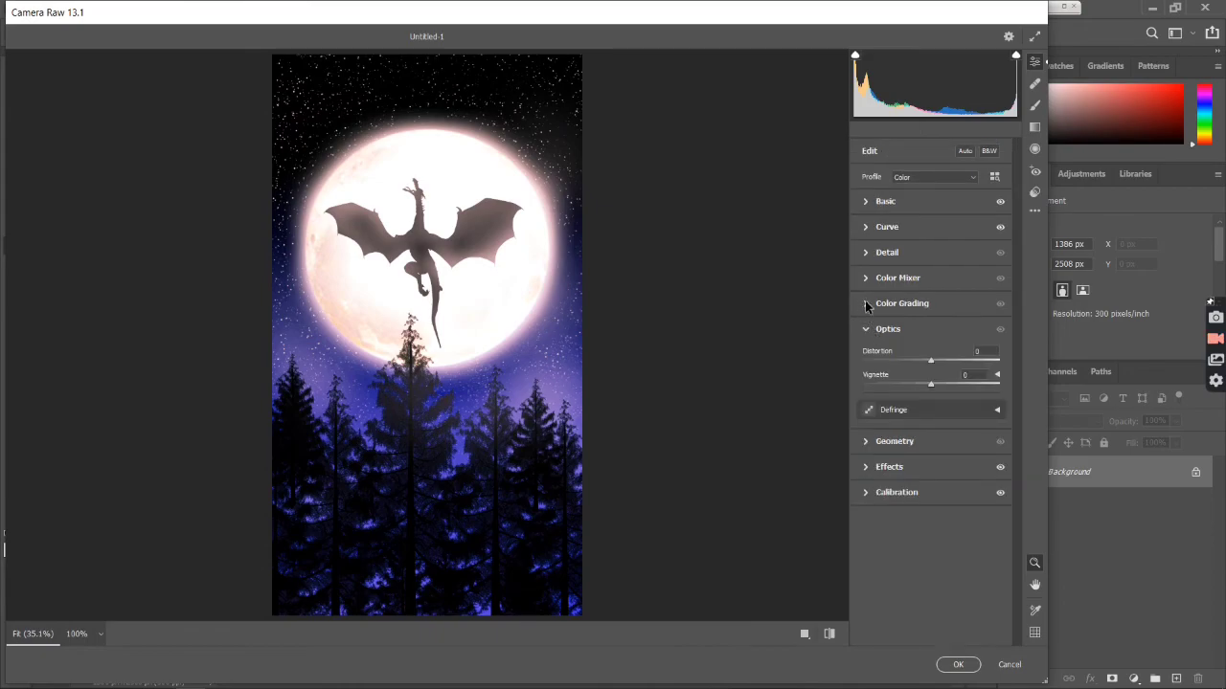
Swing the midtone wheel to gold, darken midtone luminance, and tint and brighten the shadows.
click(871, 304)
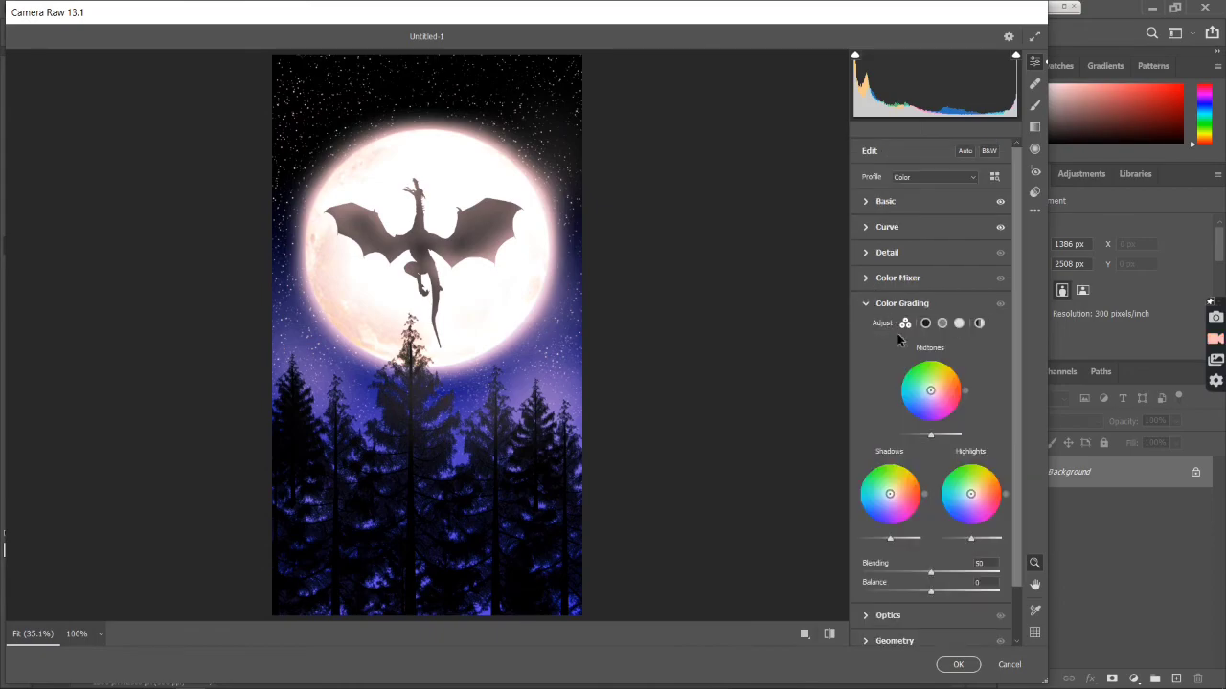
drag(930, 392, 916, 369)
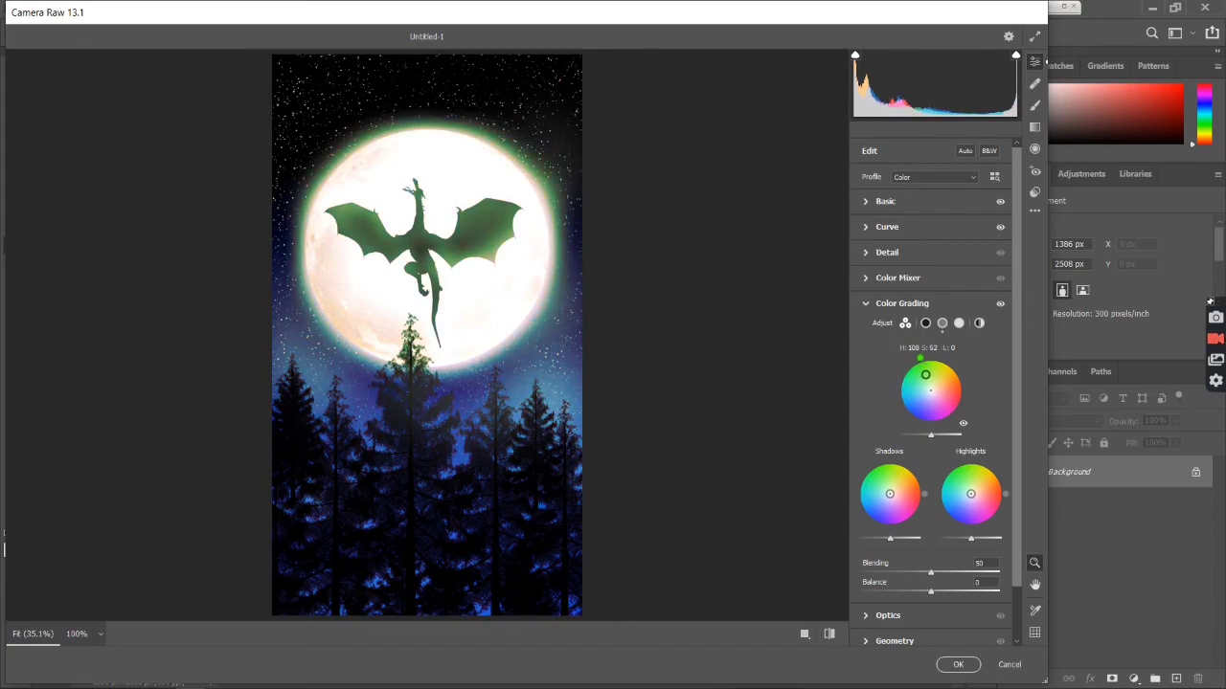
mouse_move(916, 369)
mouse_down()
mouse_move(951, 377)
mouse_move(941, 366)
mouse_up()
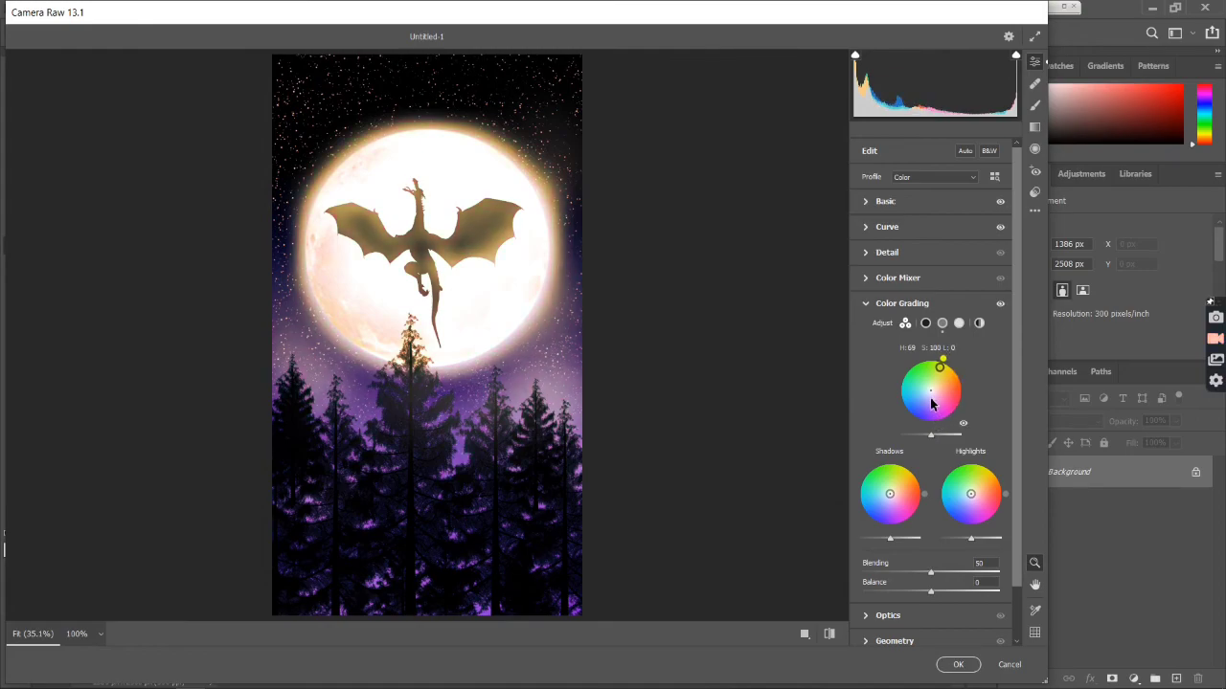
drag(946, 434, 936, 433)
mouse_move(890, 494)
mouse_down()
mouse_move(881, 487)
mouse_move(893, 491)
mouse_up()
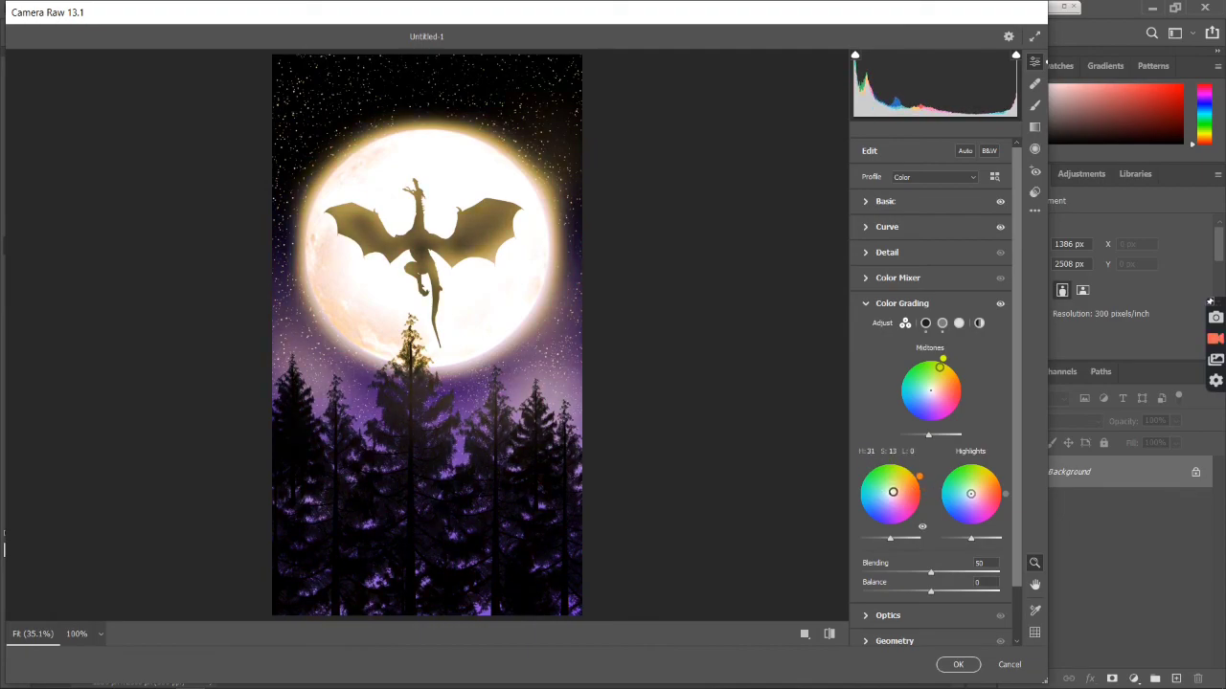
mouse_move(889, 539)
mouse_down()
mouse_move(904, 538)
mouse_move(882, 532)
mouse_up()
Brighten and tint highlights purple (Hue 270, Saturation 29), and set Blending to 36.
mouse_move(972, 538)
mouse_down()
mouse_move(990, 539)
mouse_move(973, 539)
mouse_up()
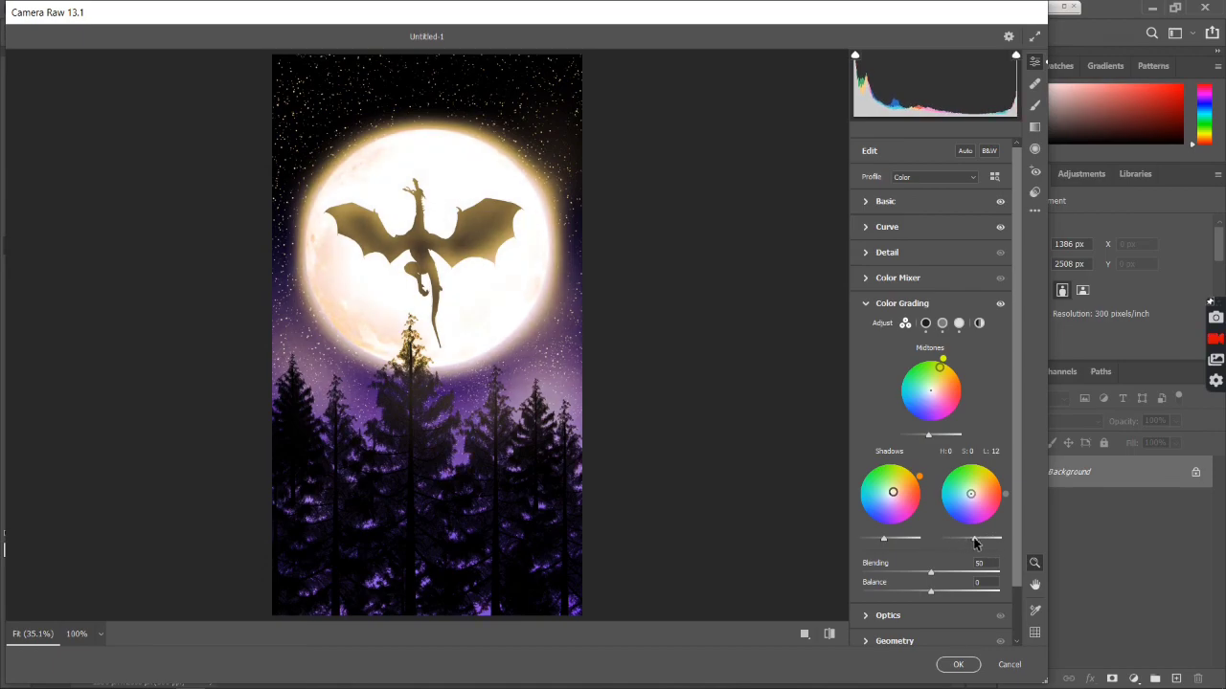
drag(969, 494, 970, 501)
click(930, 574)
mouse_move(930, 576)
mouse_down()
mouse_move(912, 568)
mouse_move(953, 594)
mouse_move(933, 594)
mouse_up()
scroll(936, 625, down, 2)
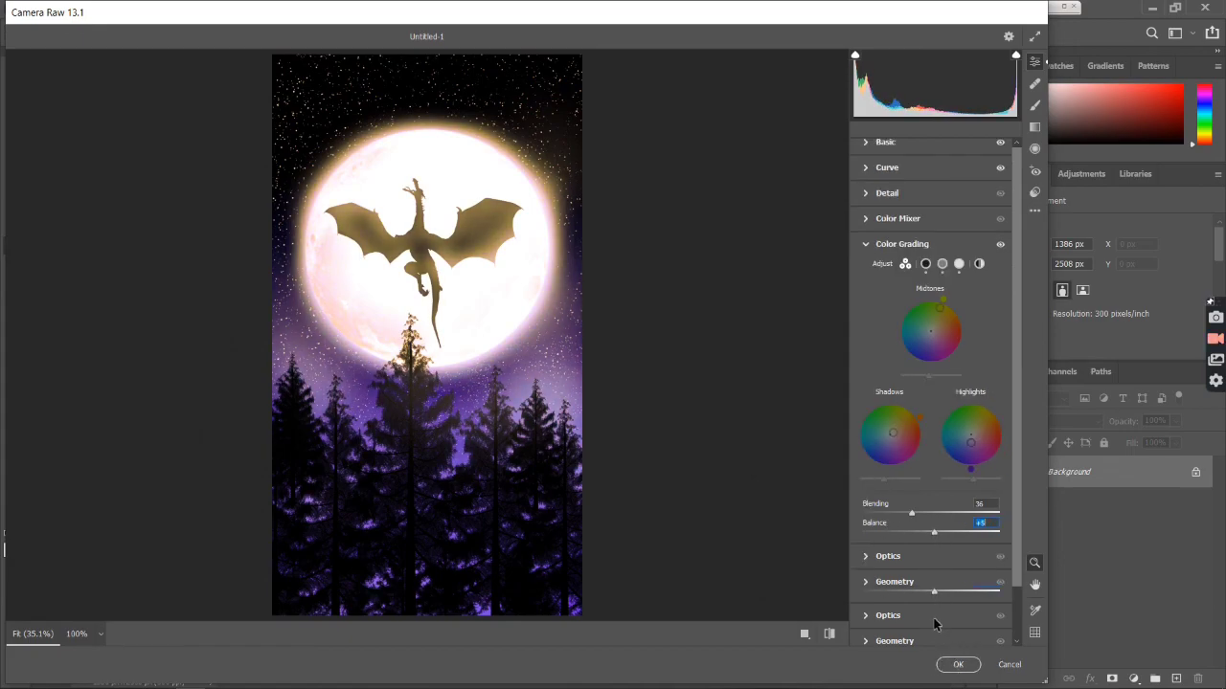
Confirm the Camera Raw grading with OK to return to the poster.
click(957, 664)
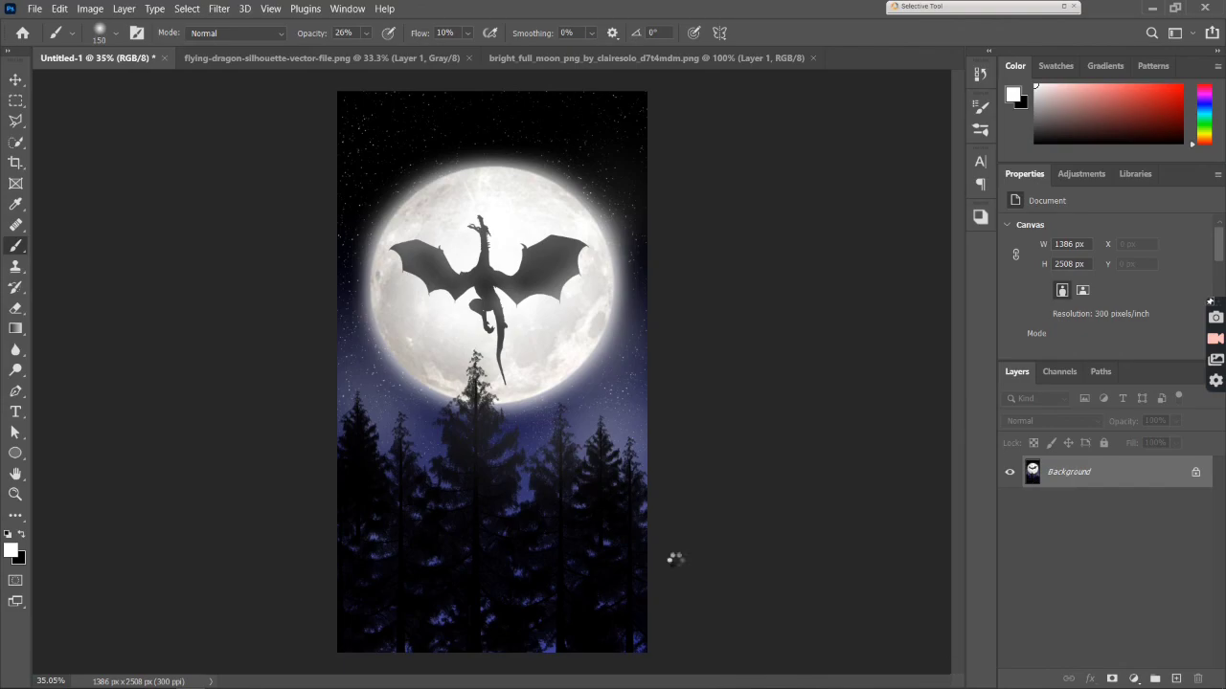